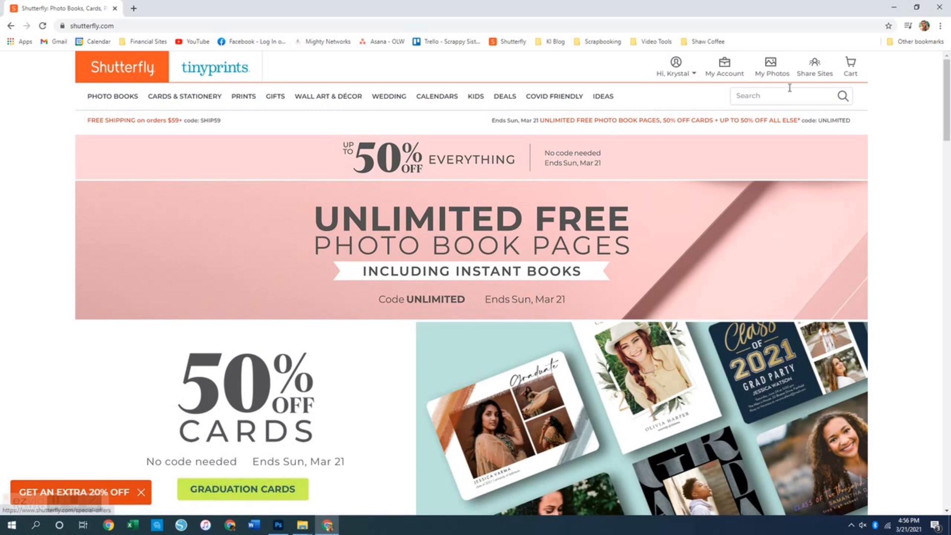
# Open the albums in the Shutterfly photo library and collapse the folder list
pyautogui.click(772, 68)
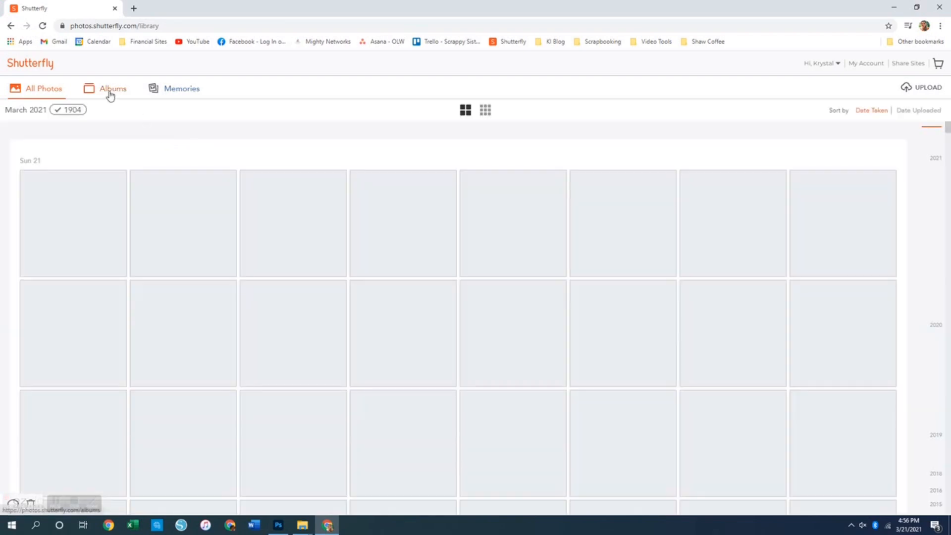
pyautogui.click(110, 94)
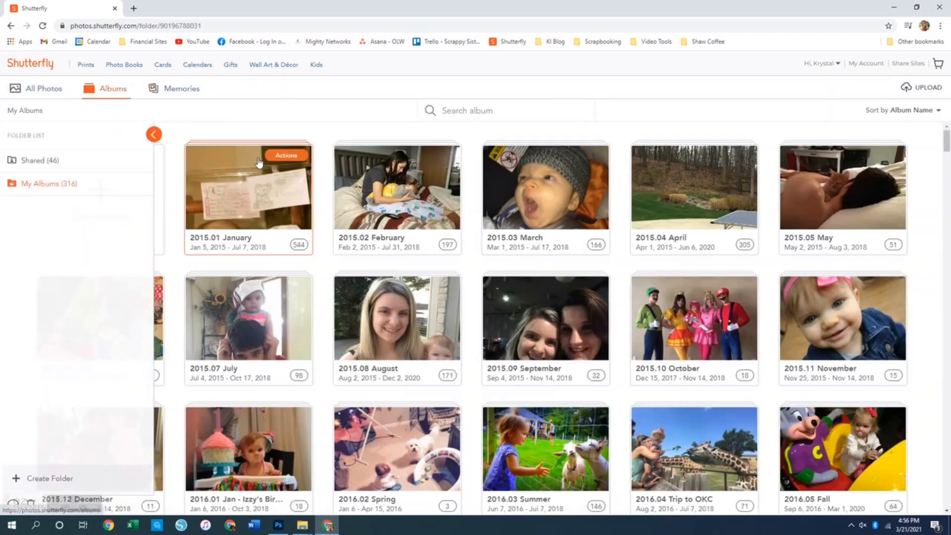
pyautogui.click(153, 134)
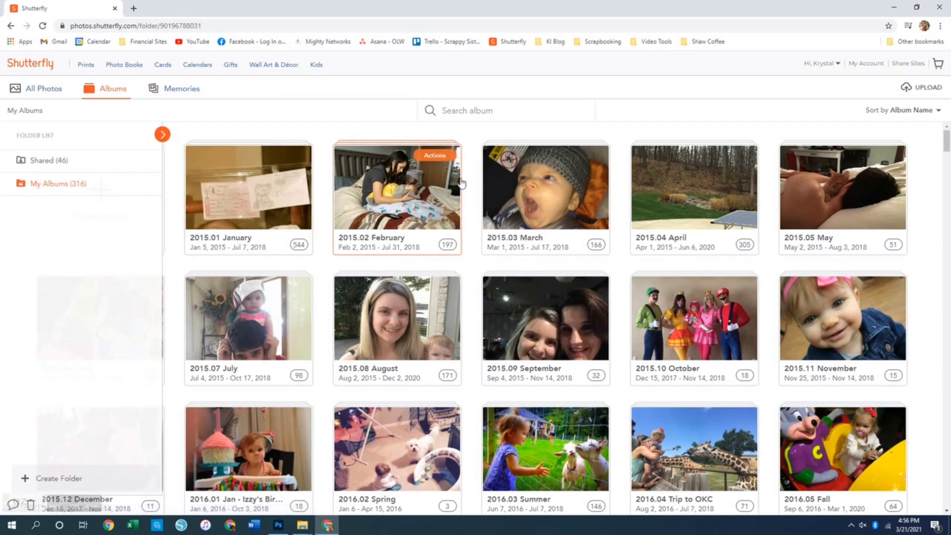
# Find and open the album 2021 Week 11 (3/15-3/21) among the weekly albums
pyautogui.scroll(-10, 444, 218)
pyautogui.scroll(-20, 444, 220)
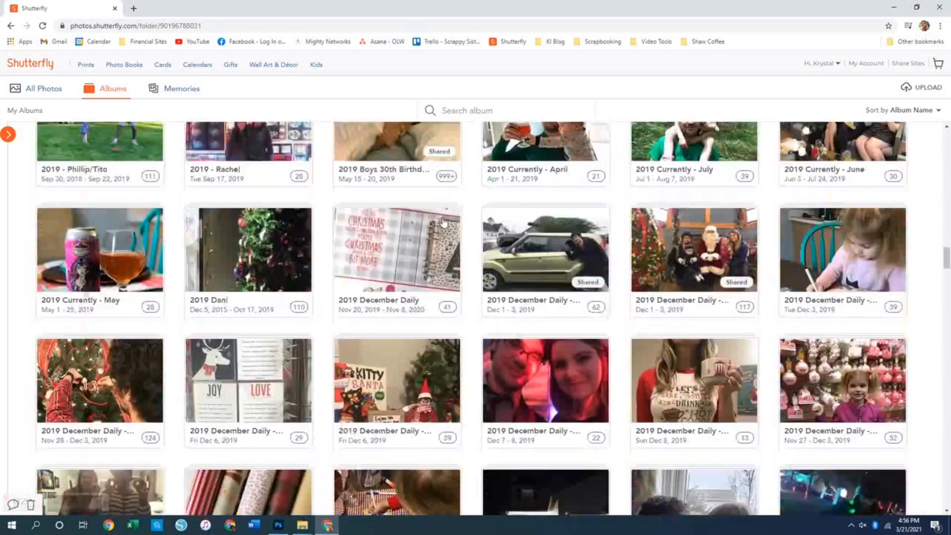
pyautogui.scroll(-20, 444, 221)
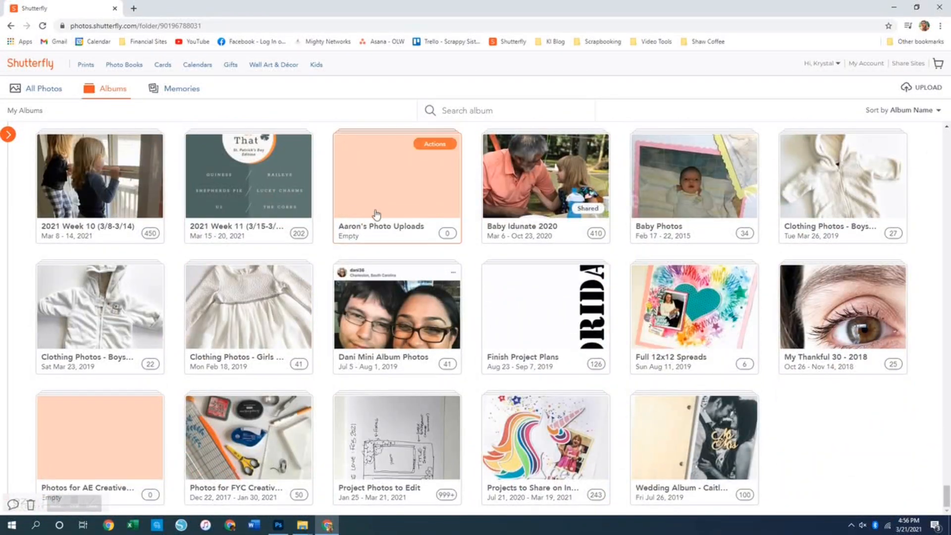
pyautogui.scroll(2, 545, 237)
pyautogui.click(579, 243)
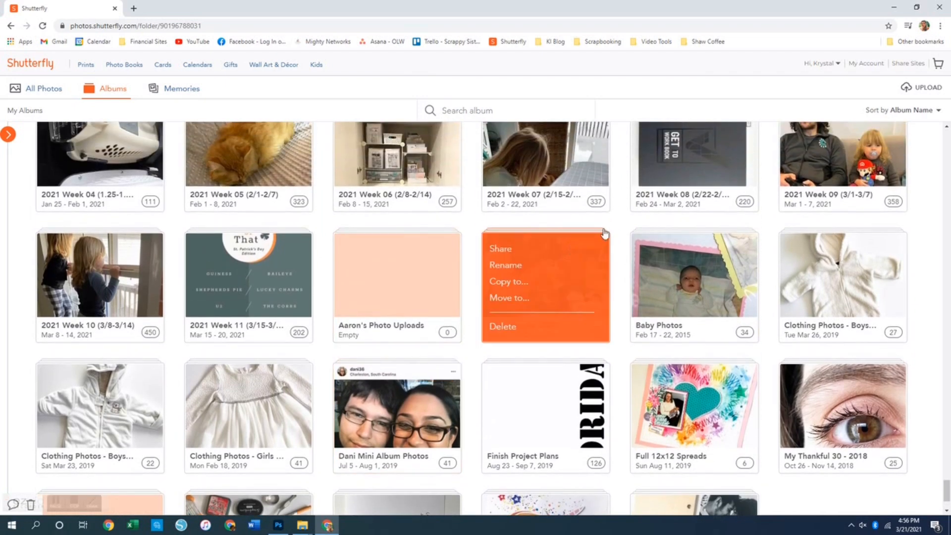
pyautogui.scroll(2, 578, 242)
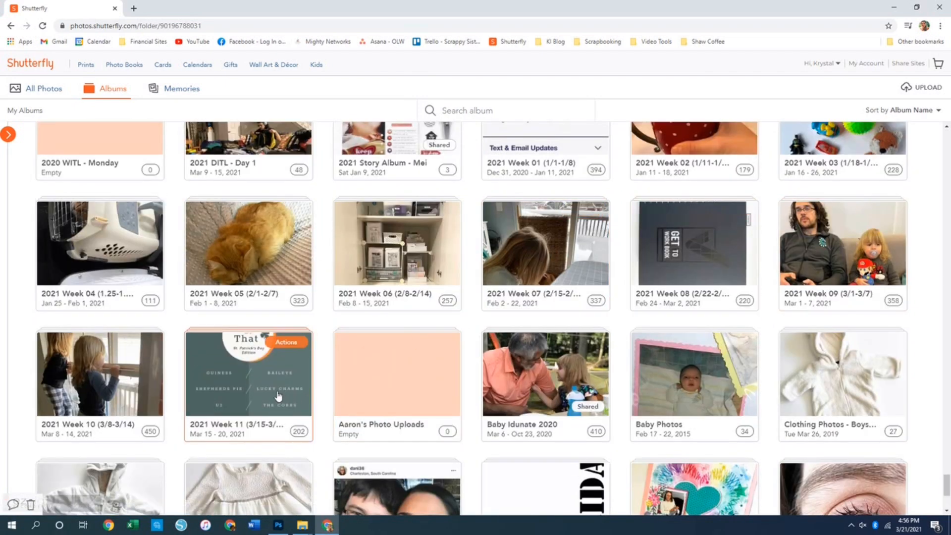
pyautogui.click(261, 392)
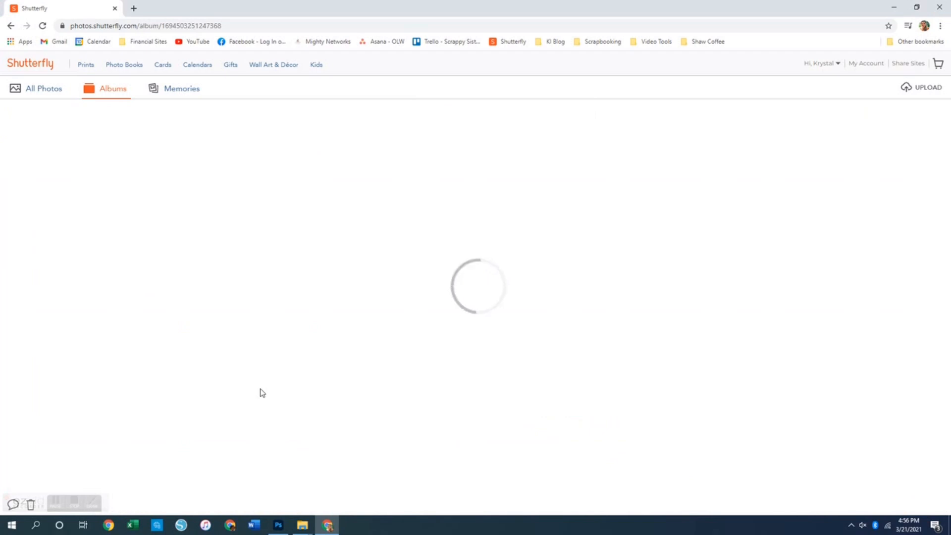
# Look through the photos in the Week 11 album from beginning to end, and return to its start
pyautogui.scroll(-7, 358, 301)
pyautogui.scroll(-10, 359, 301)
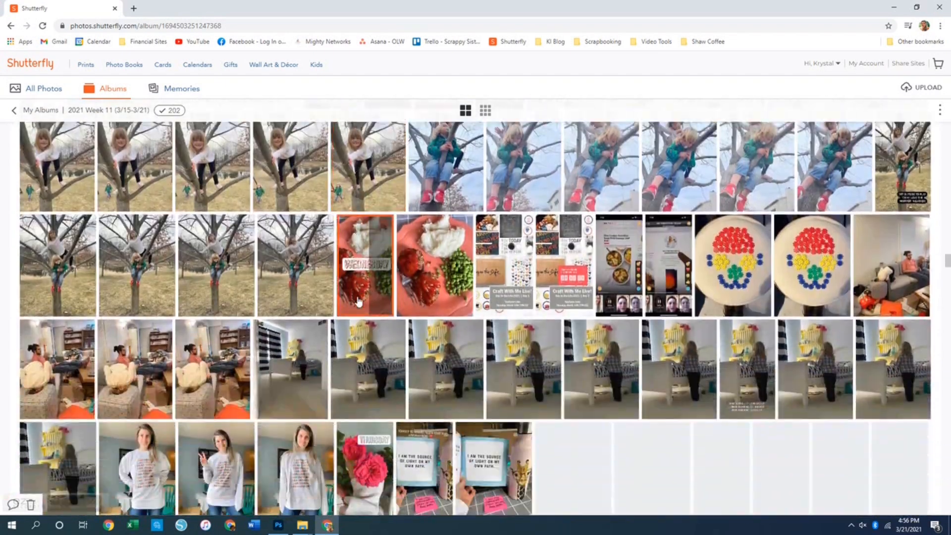
pyautogui.scroll(-10, 358, 300)
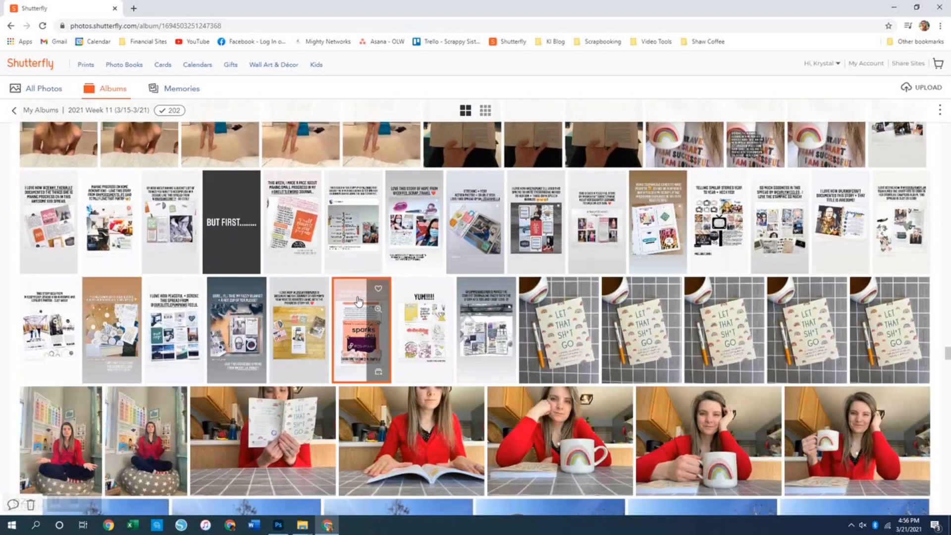
pyautogui.scroll(-15, 359, 301)
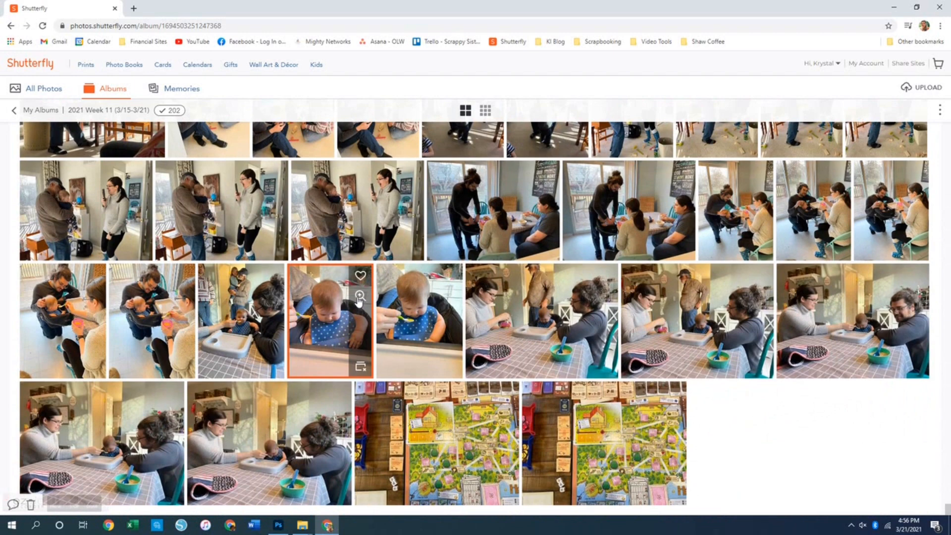
pyautogui.scroll(5, 568, 317)
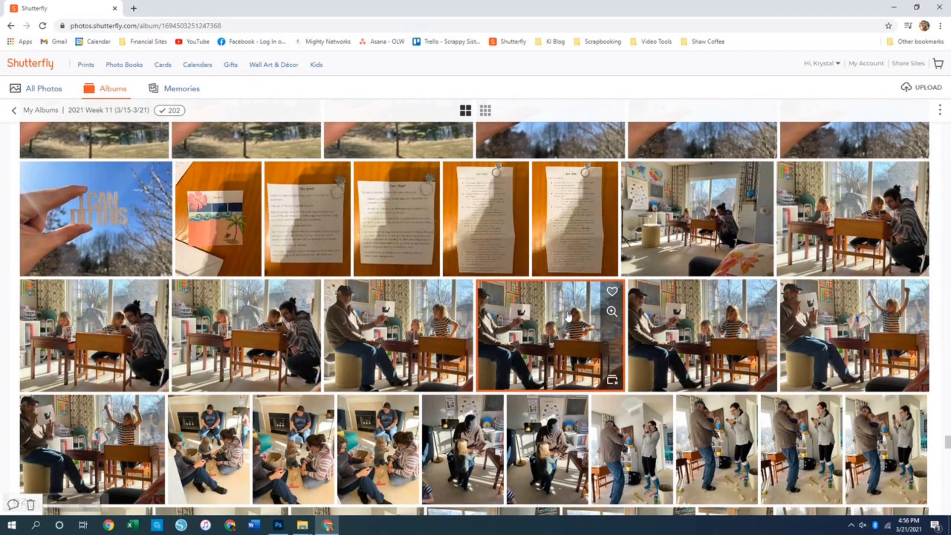
pyautogui.scroll(10, 568, 317)
pyautogui.scroll(15, 568, 317)
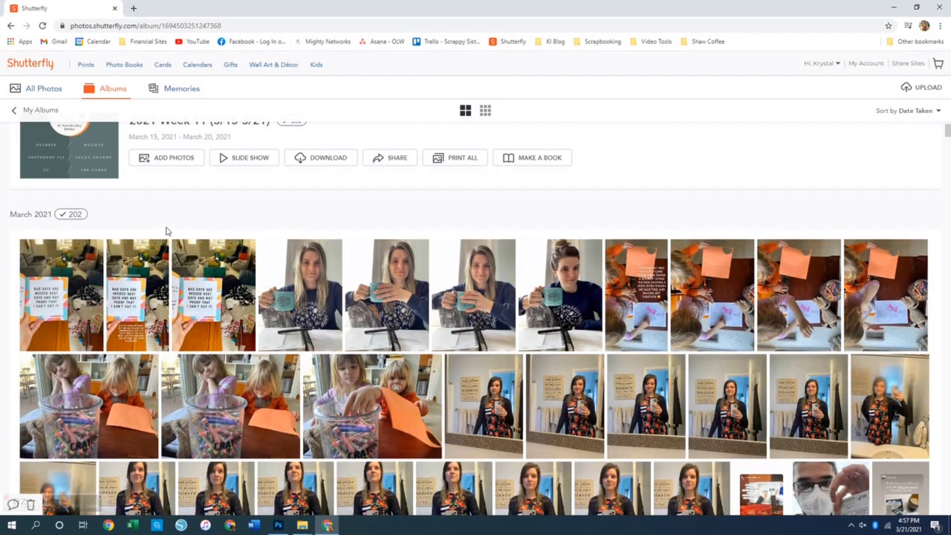
# Select the mug photo with the hair tied up, the masked man holding a paper, and the third photo of the children at the wicker-base table
pyautogui.click(560, 296)
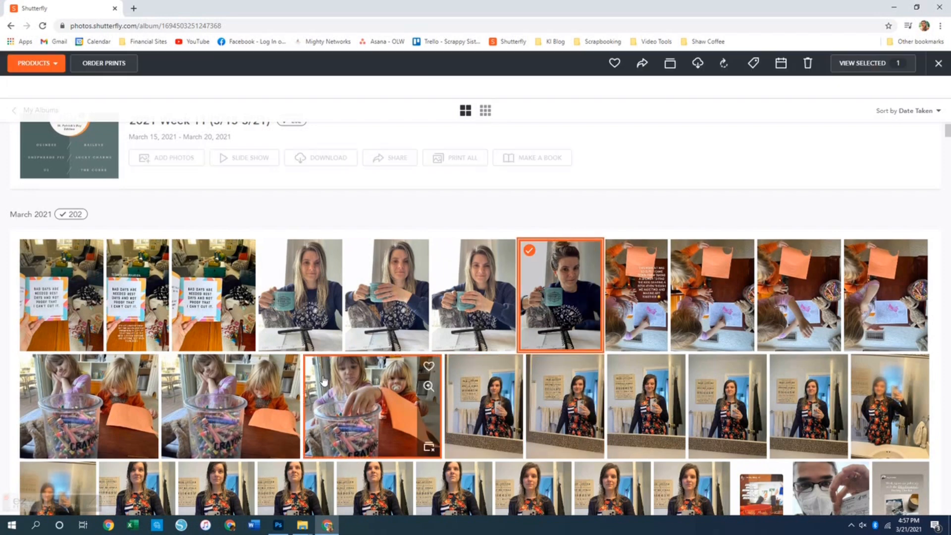
pyautogui.scroll(-3, 575, 297)
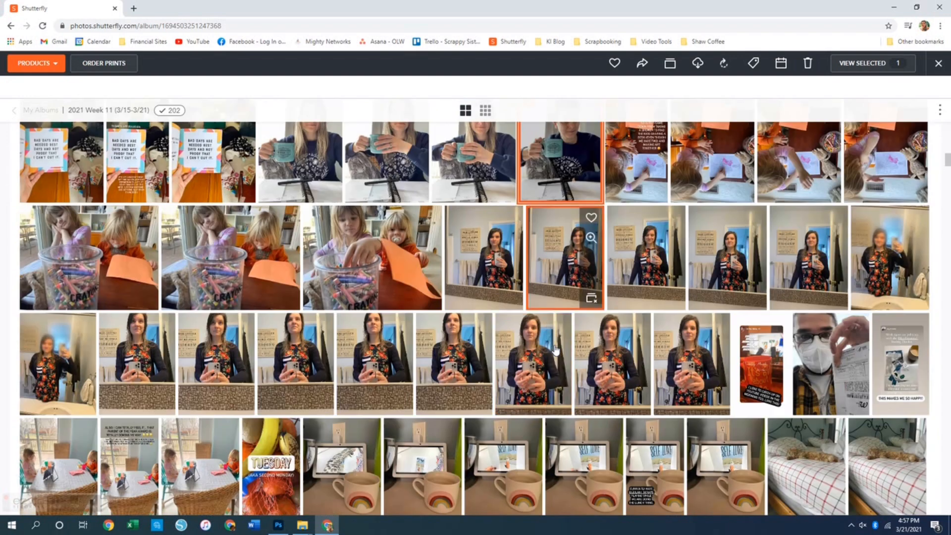
pyautogui.scroll(-2, 793, 322)
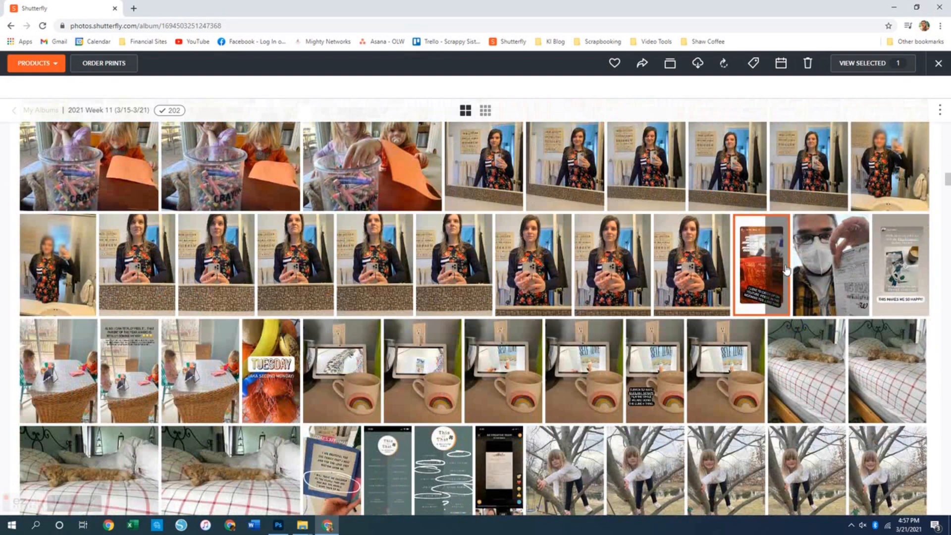
pyautogui.click(825, 285)
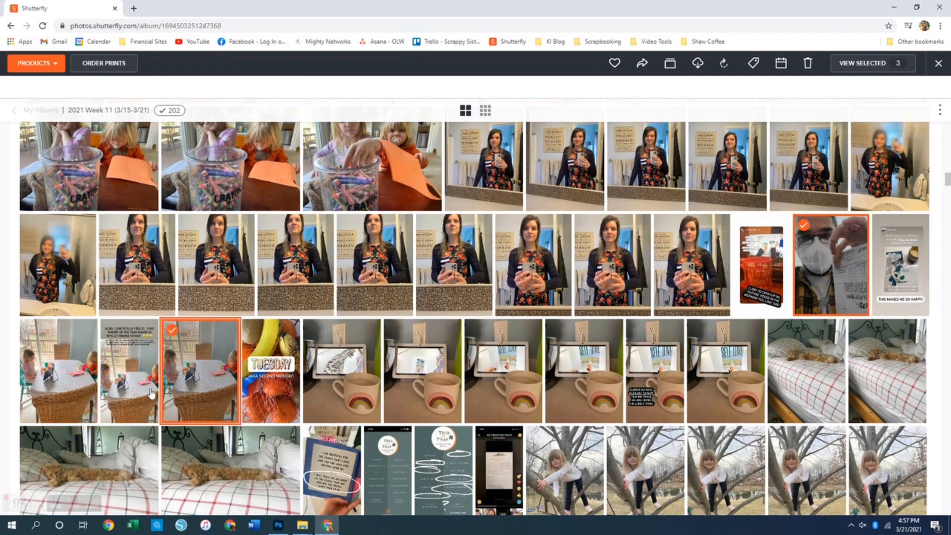
pyautogui.click(208, 390)
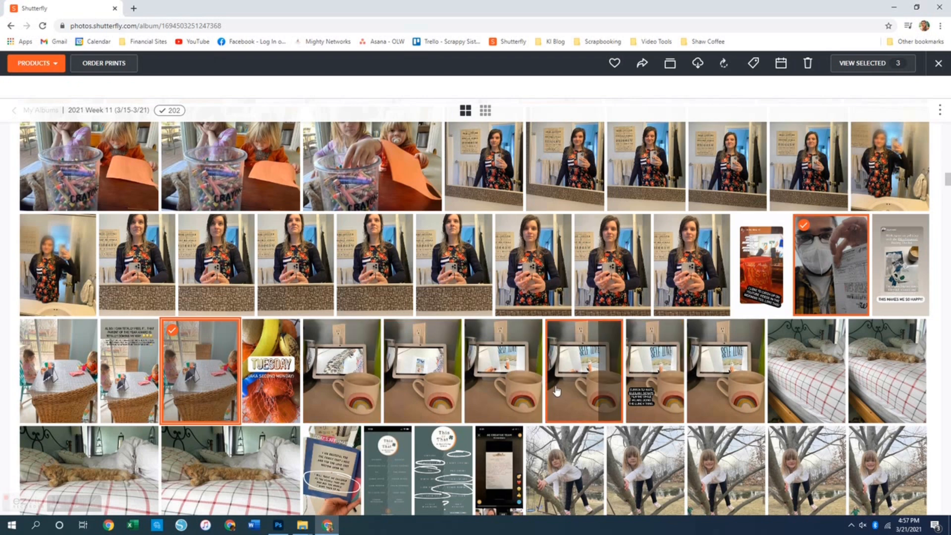
# Add the first wide photo of the cat on the plaid bed and the third photo of the girl in the tree to the selection
pyautogui.scroll(-1, 556, 392)
pyautogui.scroll(-3, 555, 391)
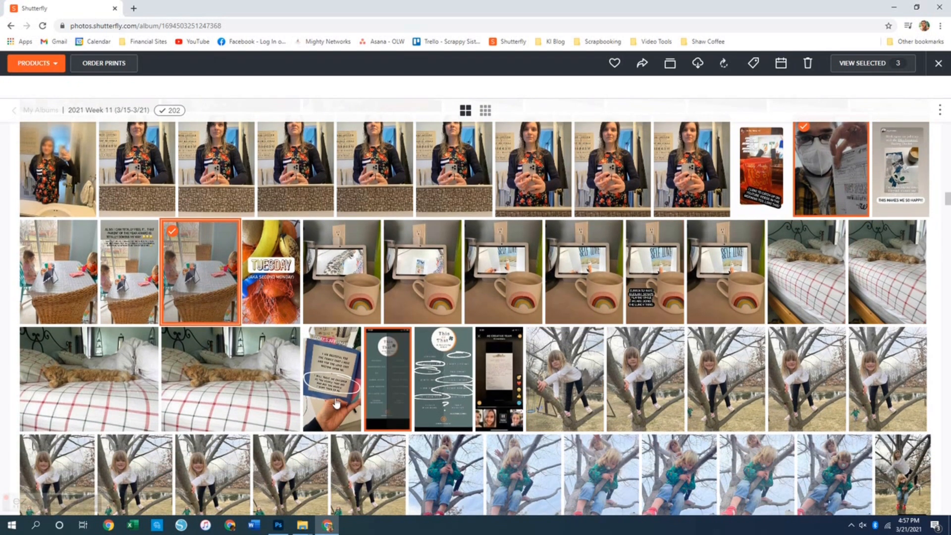
pyautogui.click(82, 377)
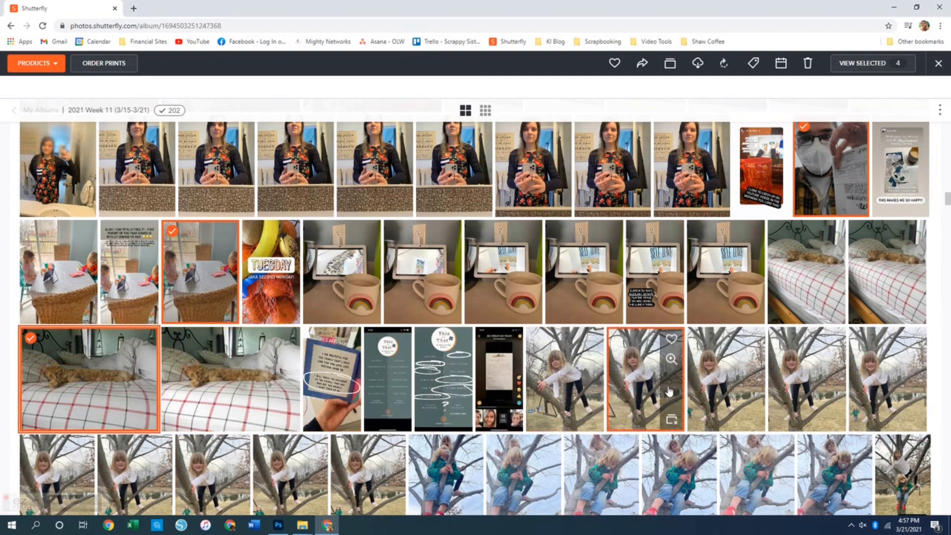
pyautogui.scroll(-1, 671, 397)
pyautogui.click(719, 317)
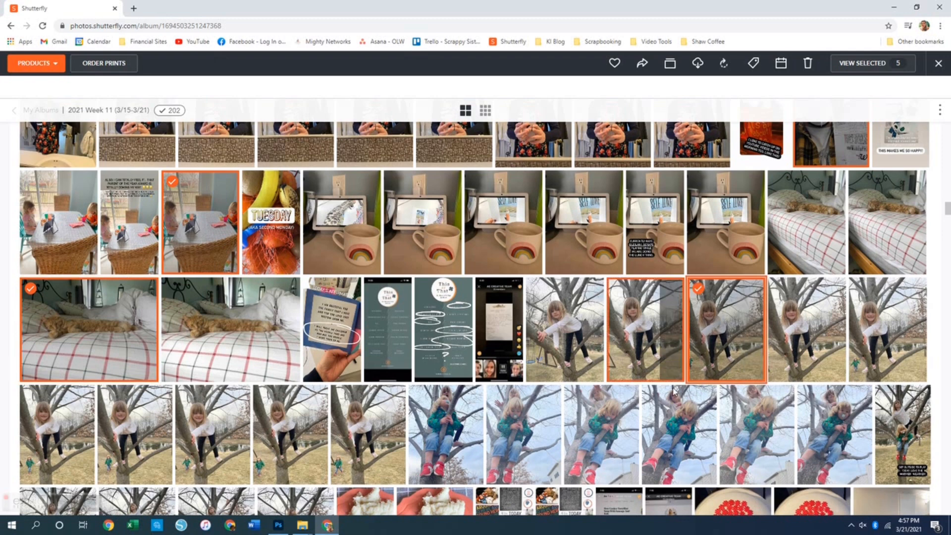
# View the selected photo of the girl in the tree at full size and compare it with the shots that follow
pyautogui.scroll(-3, 460, 426)
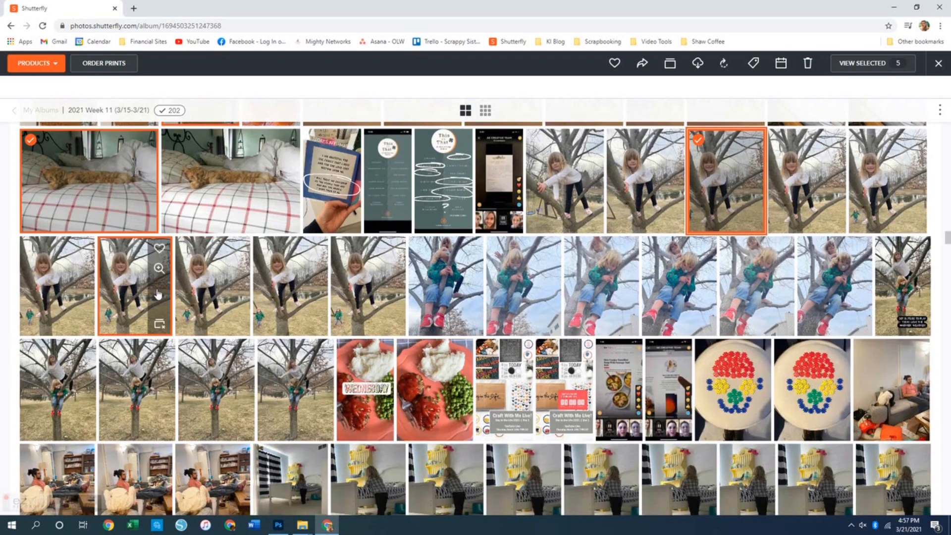
pyautogui.scroll(1, 726, 191)
pyautogui.moveTo(710, 214)
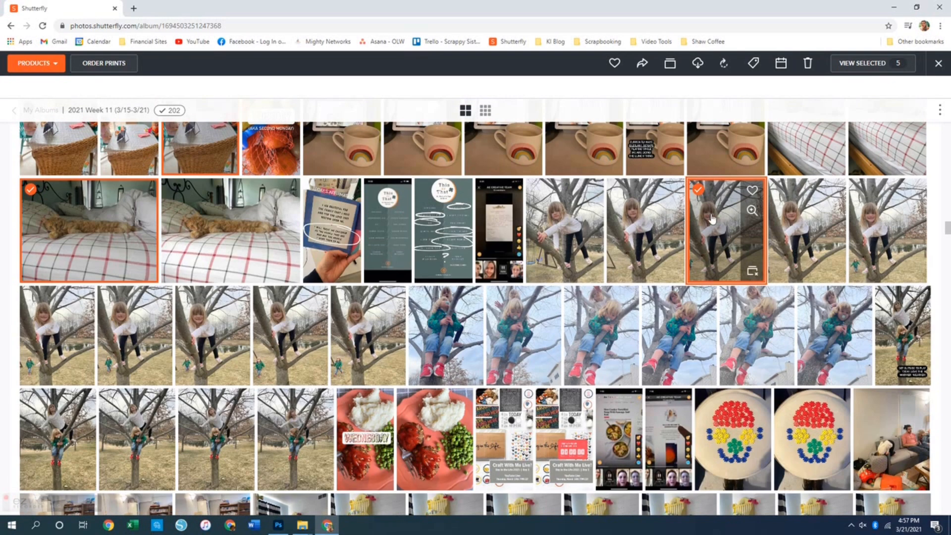
pyautogui.click(753, 211)
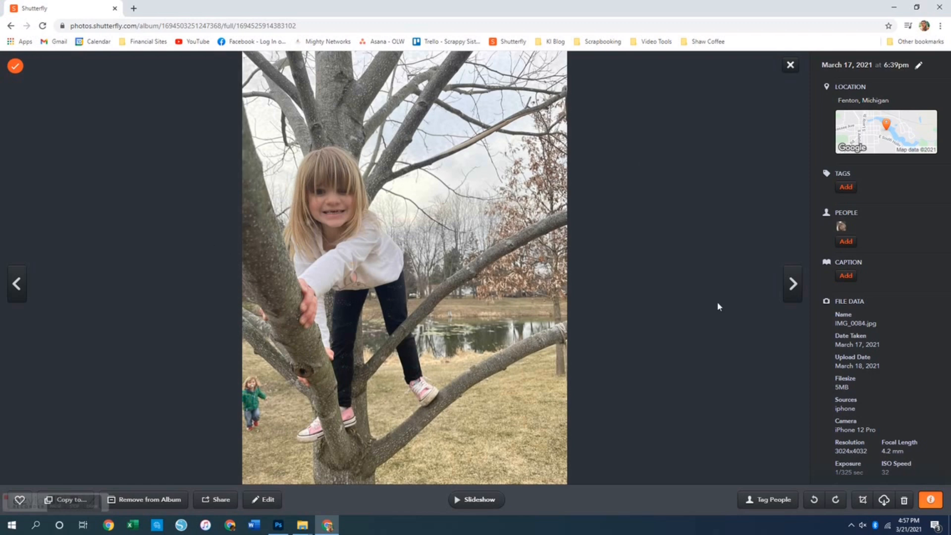
pyautogui.click(791, 283)
pyautogui.click(791, 282)
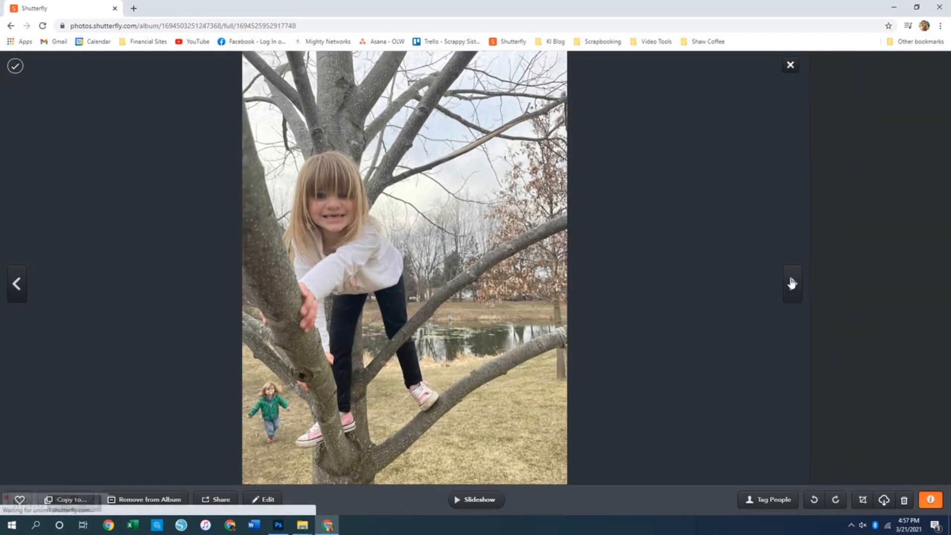
pyautogui.click(791, 283)
pyautogui.click(792, 283)
pyautogui.click(792, 284)
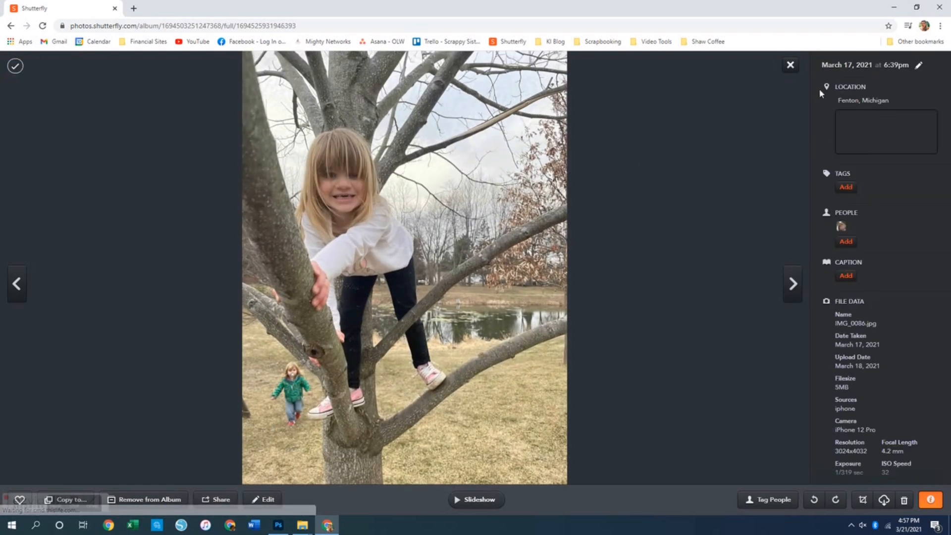
pyautogui.click(792, 69)
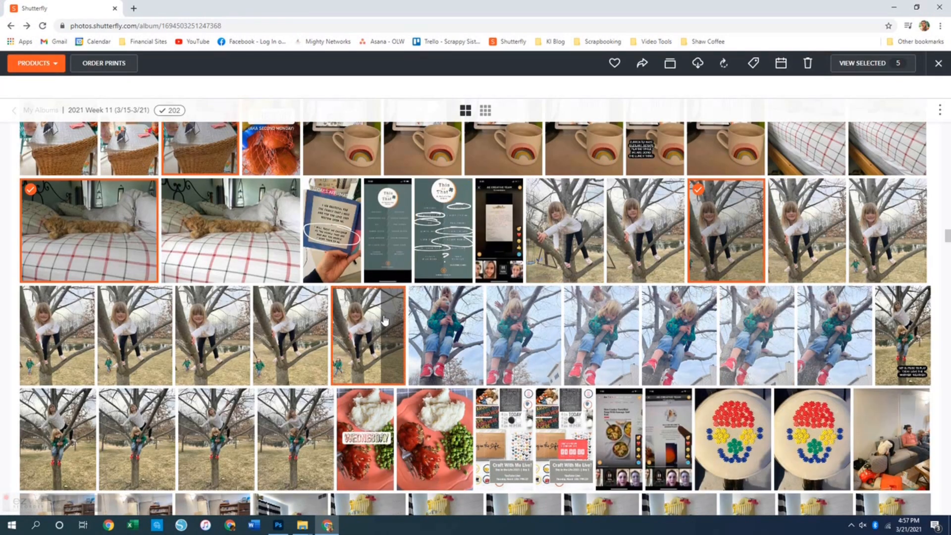
# Select the first full-length photo of both children in the tree, check it at full size, and select a photo of the child beside the crib
pyautogui.scroll(-2, 525, 337)
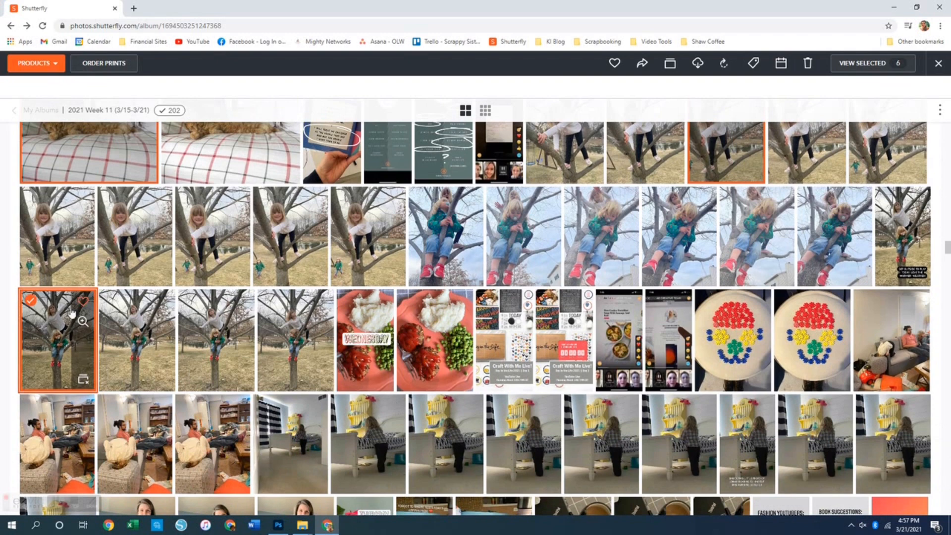
pyautogui.click(83, 321)
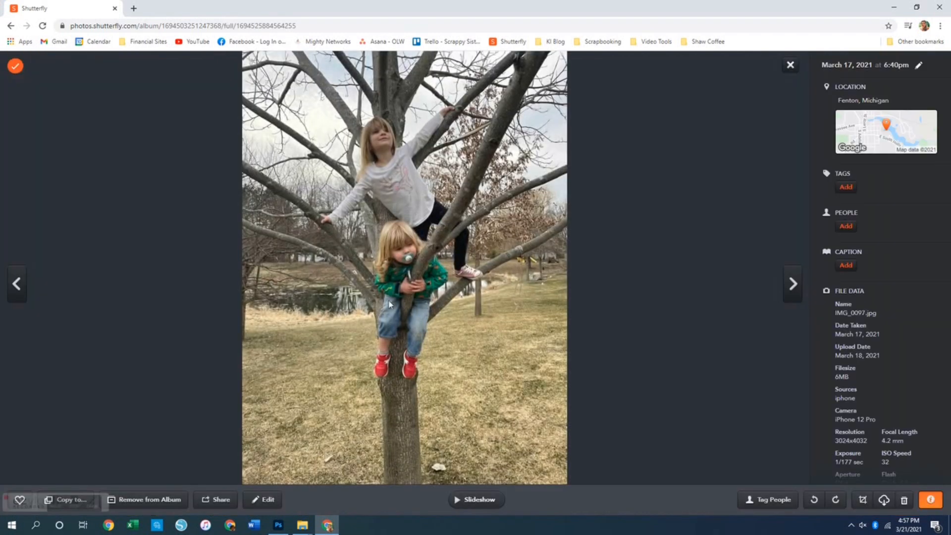
pyautogui.click(792, 63)
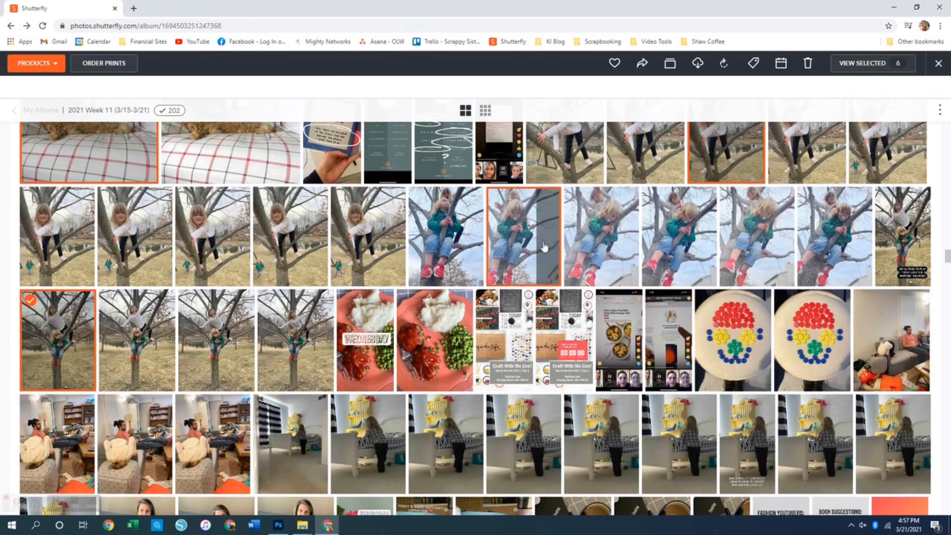
pyautogui.scroll(-2, 357, 281)
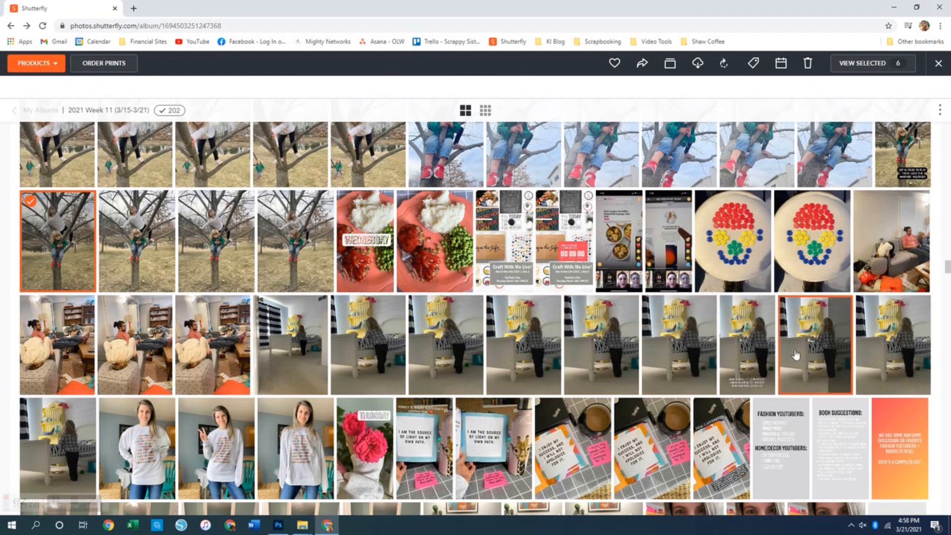
pyautogui.click(811, 349)
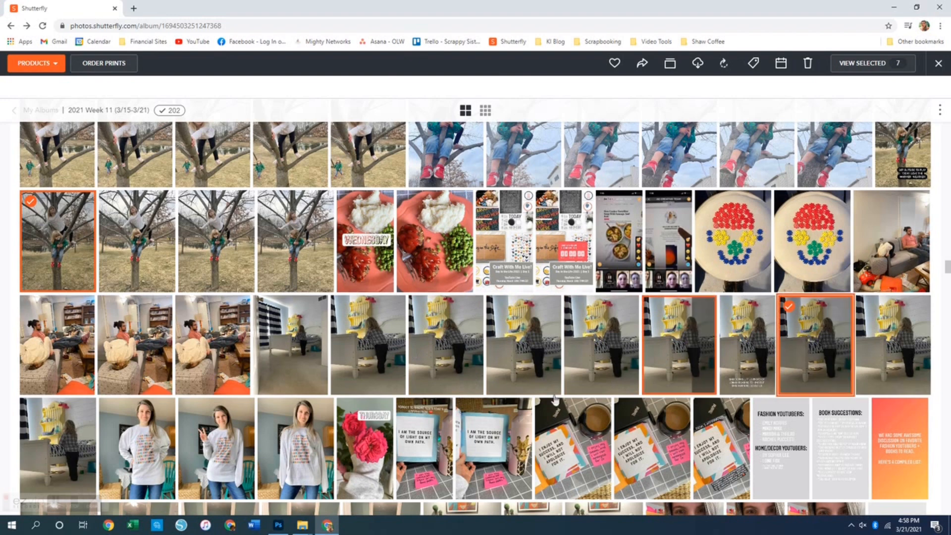
# Browse the rest of the album down to the desk photos and view the man holding up the cat picture at full size
pyautogui.scroll(-5, 313, 379)
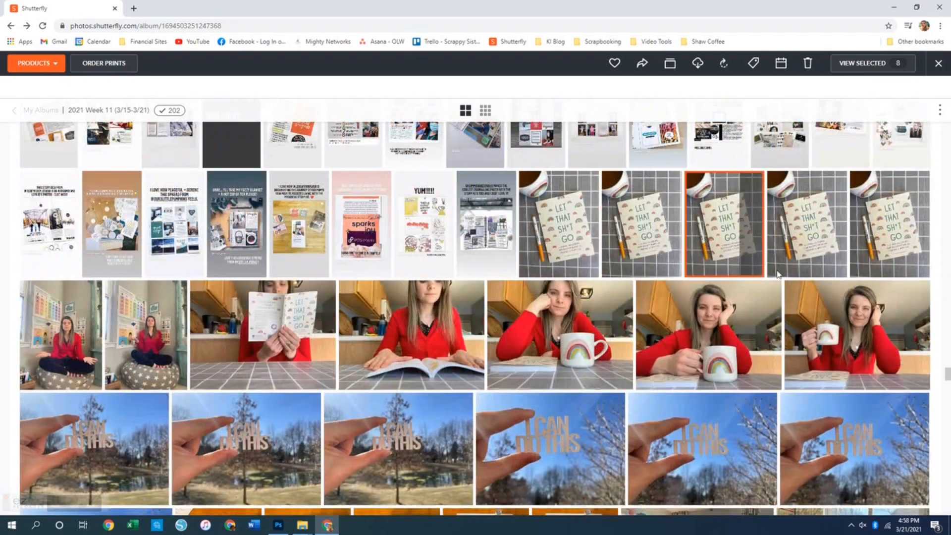
pyautogui.scroll(-2, 779, 273)
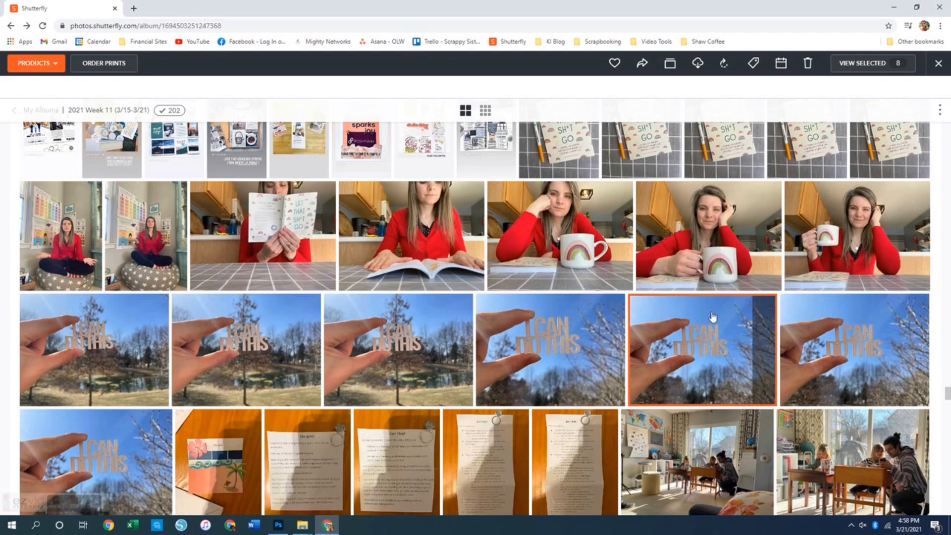
pyautogui.scroll(-3, 791, 316)
pyautogui.scroll(-1, 792, 316)
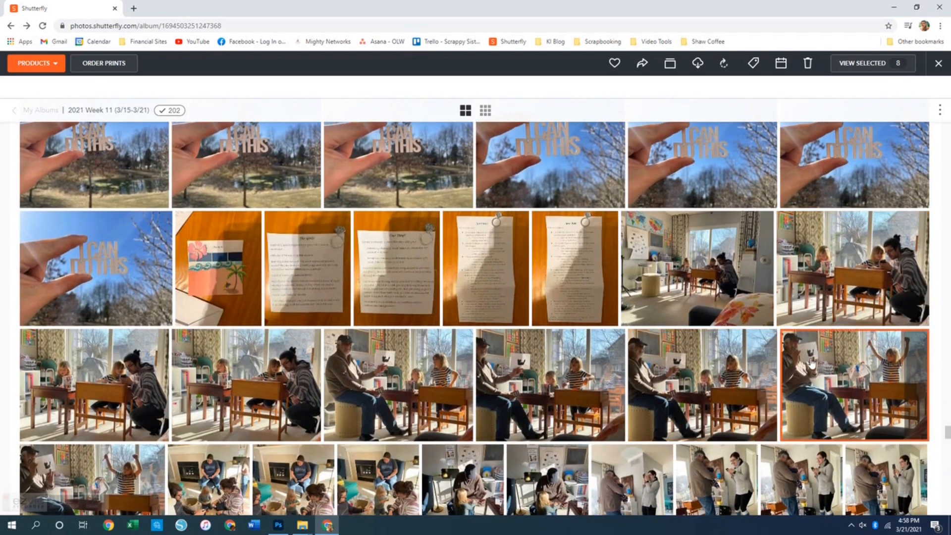
pyautogui.scroll(-1, 431, 394)
pyautogui.scroll(-2, 430, 395)
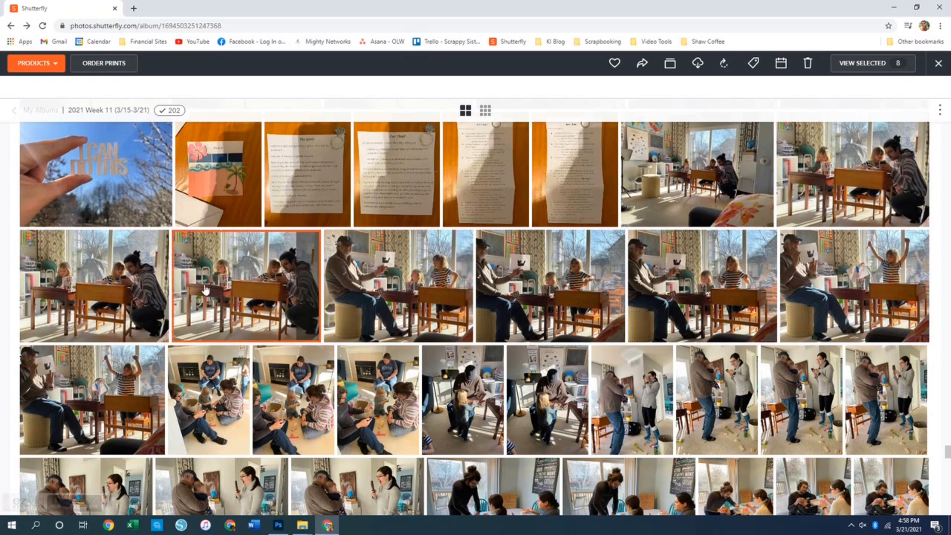
pyautogui.scroll(-1, 89, 376)
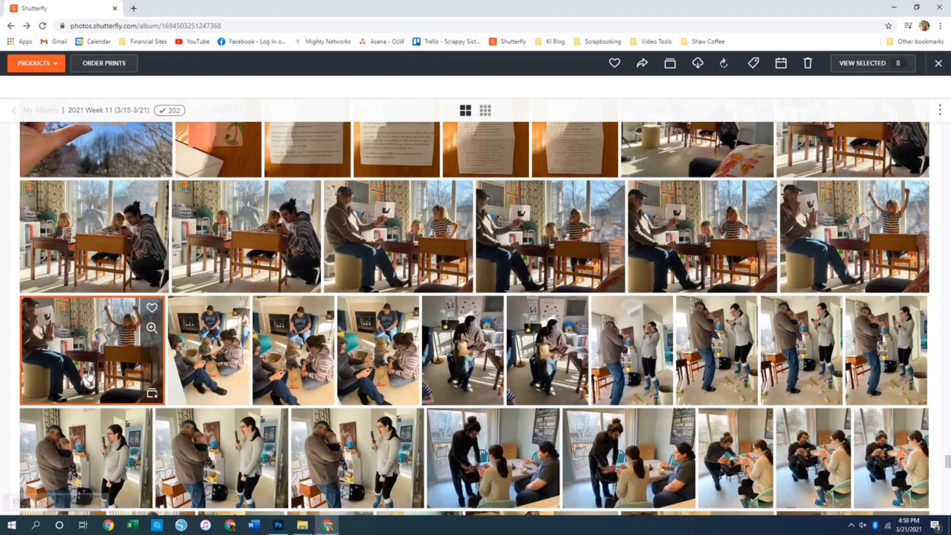
pyautogui.click(89, 376)
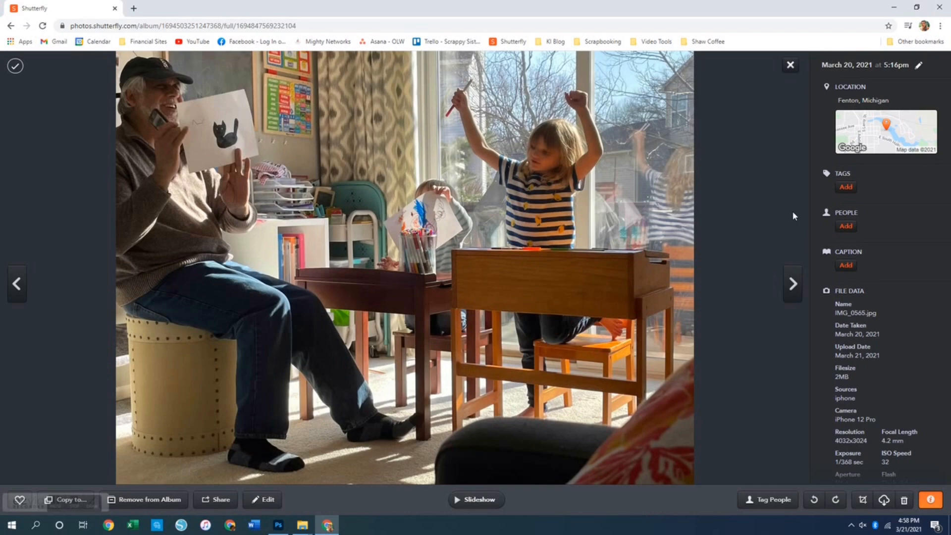
# Go through the following full-size shots and select IMG_0571.jpg of the child standing at the seated man's lap
pyautogui.click(791, 284)
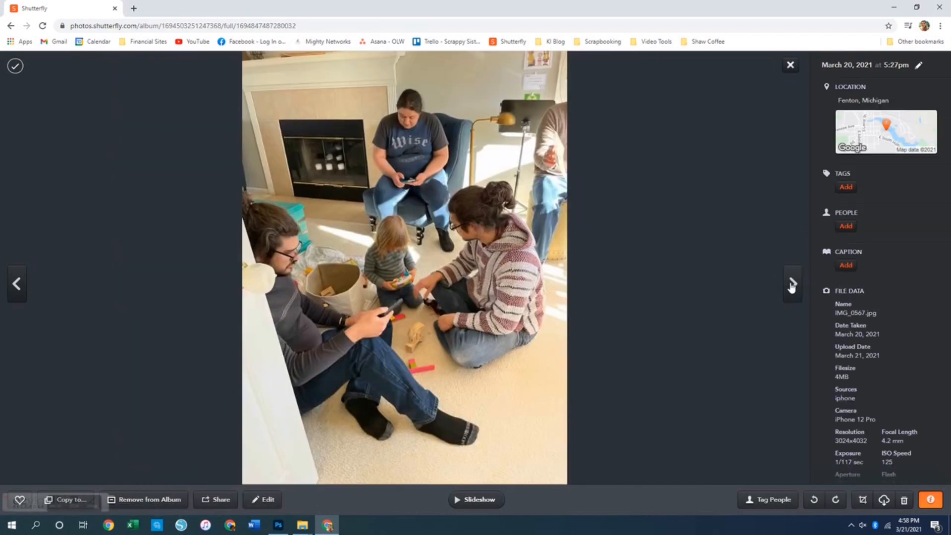
pyautogui.click(791, 285)
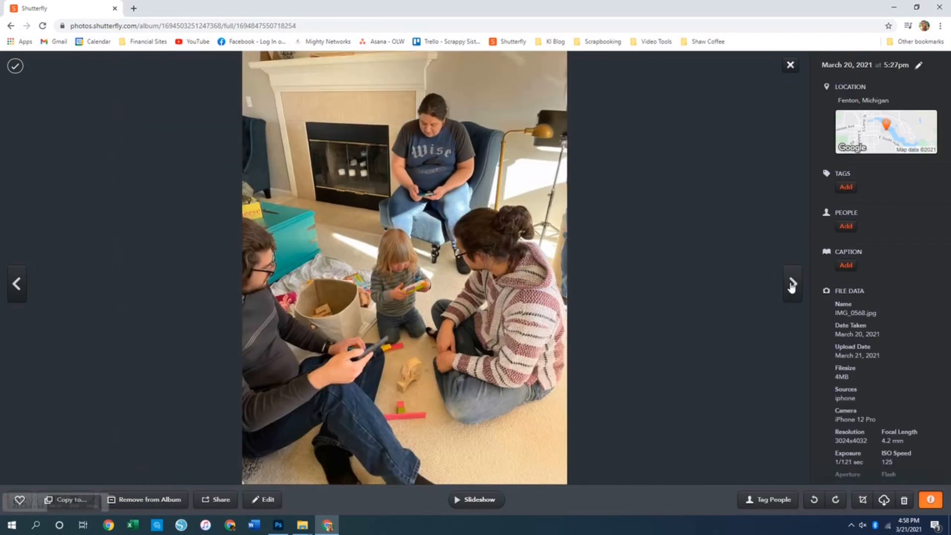
pyautogui.click(791, 285)
pyautogui.click(792, 285)
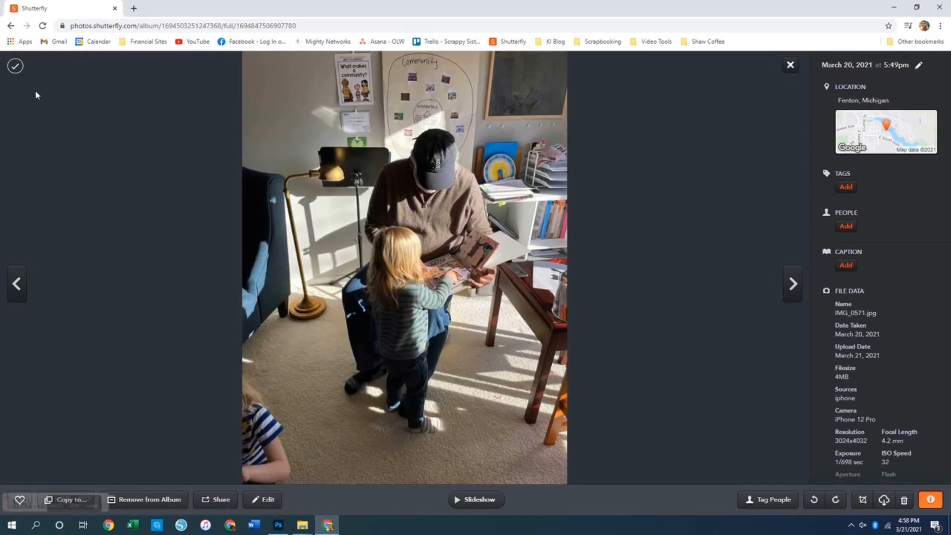
pyautogui.click(12, 72)
# Compare the shots of the man holding the baby beside the woman with the phone, and select IMG_0576.jpg
pyautogui.click(794, 293)
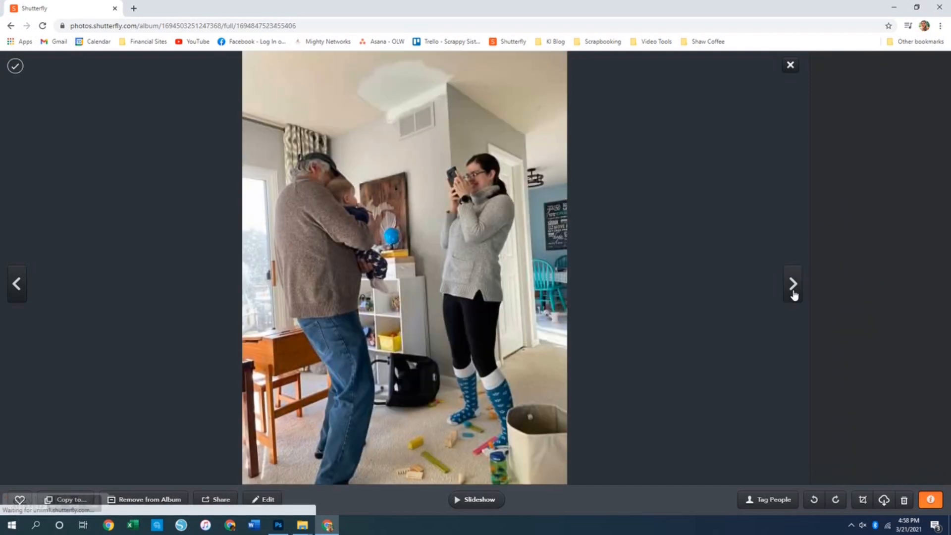
pyautogui.click(794, 293)
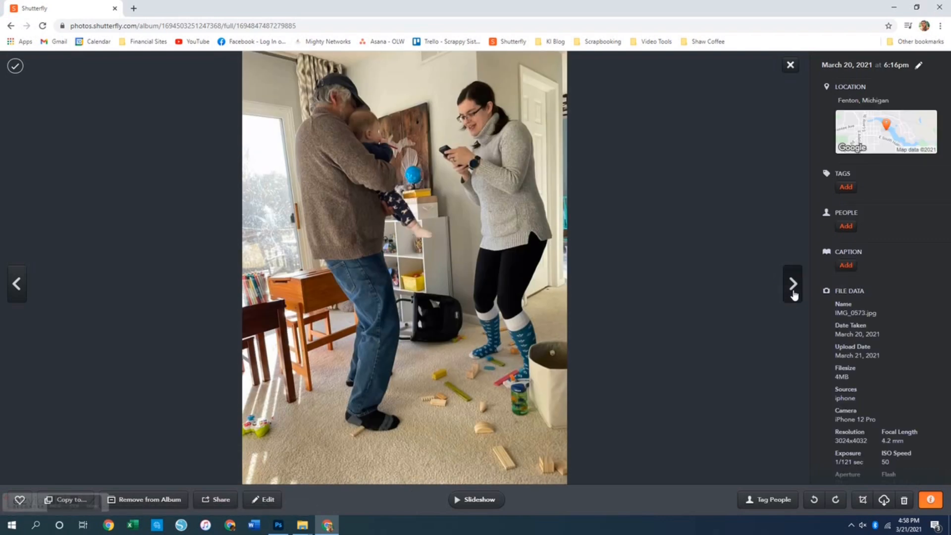
pyautogui.click(794, 293)
pyautogui.click(794, 293)
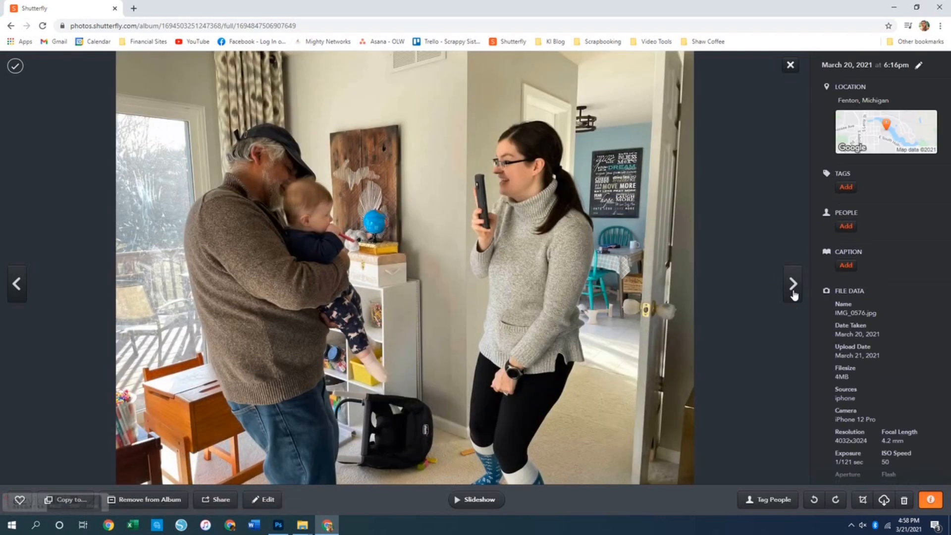
pyautogui.click(15, 66)
# Review the next full-size shots through the baby's mealtime and select IMG_0586.jpg, with the baby being spoon-fed in the high chair
pyautogui.click(793, 283)
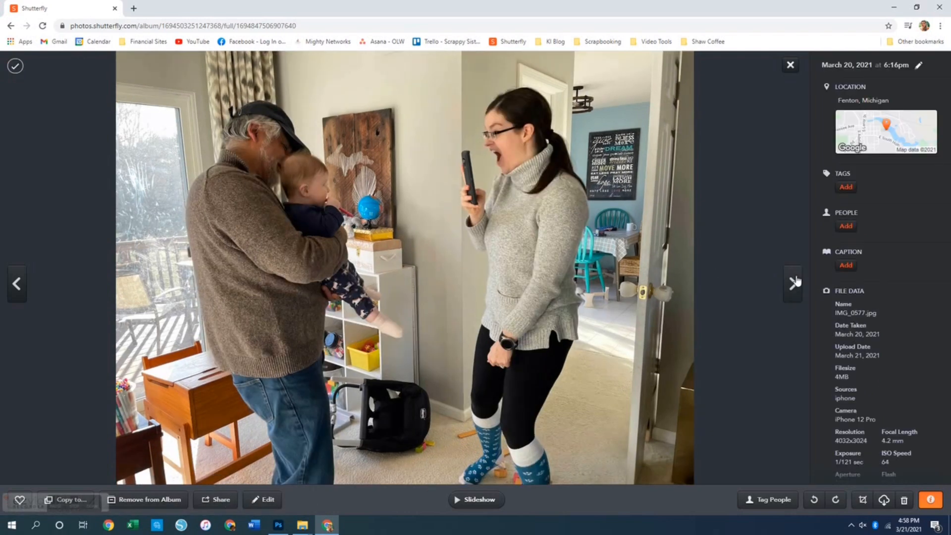
pyautogui.click(793, 283)
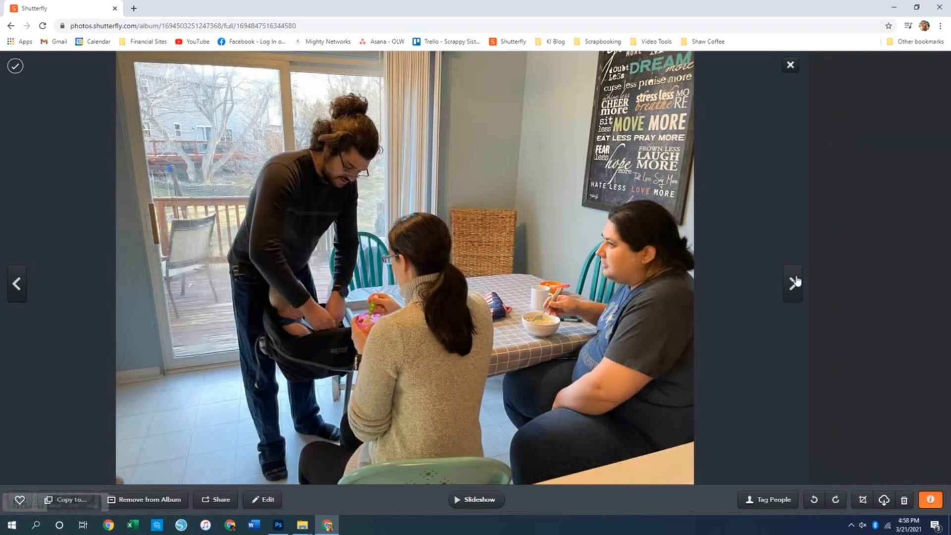
pyautogui.click(793, 283)
pyautogui.click(793, 282)
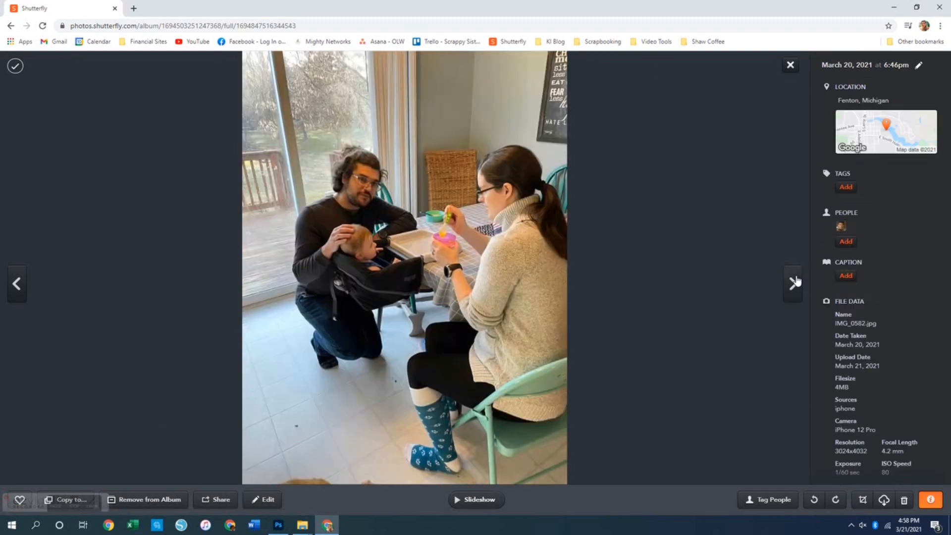
pyautogui.click(793, 283)
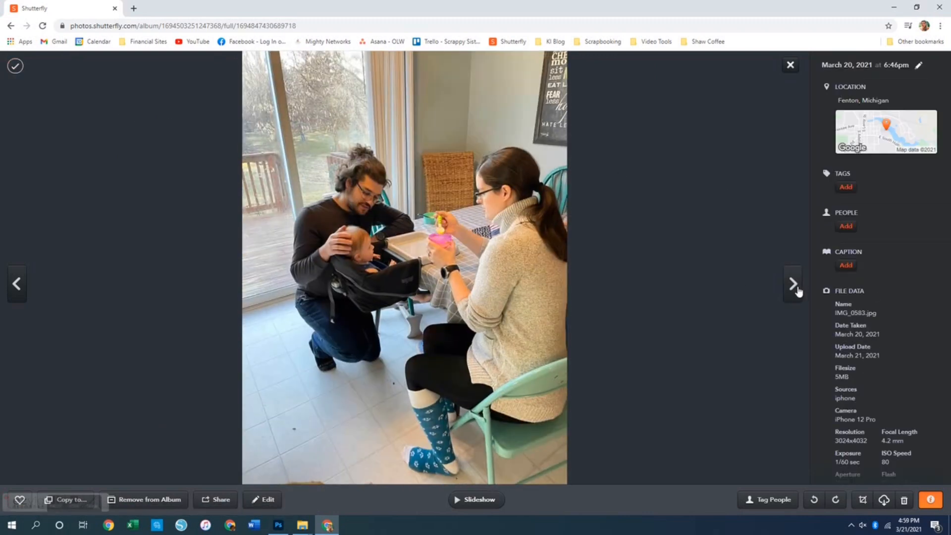
pyautogui.click(796, 287)
pyautogui.click(797, 291)
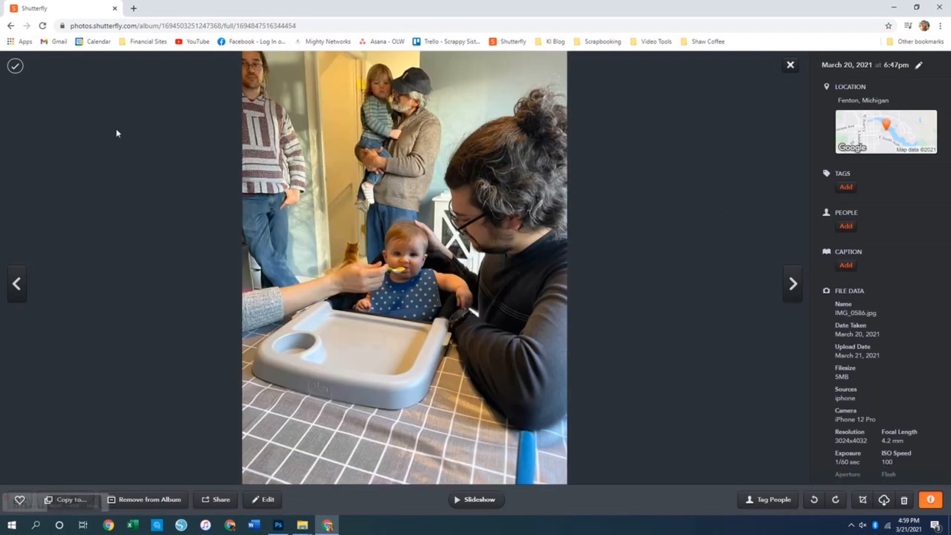
pyautogui.click(14, 66)
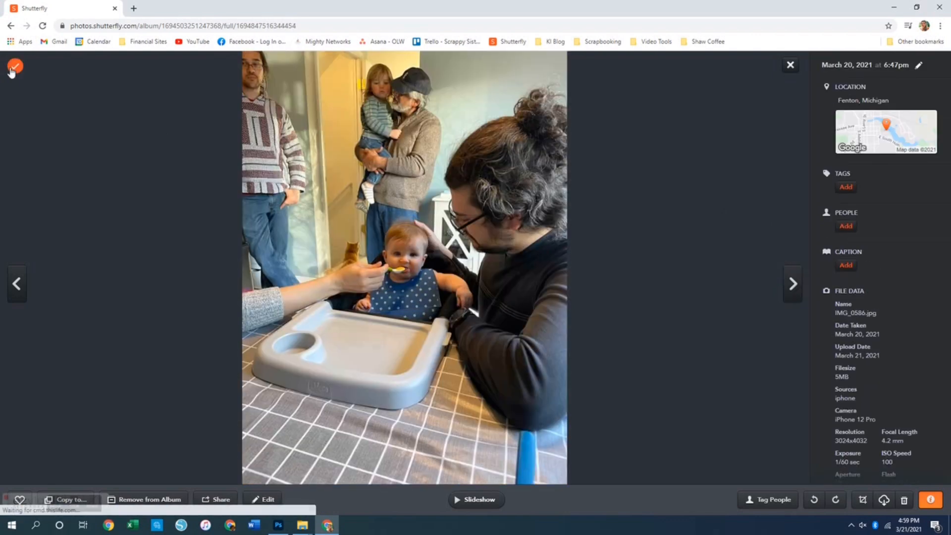
# Compare the remaining feeding shots and select IMG_0592.jpg, with the woman feeding the baby across the table
pyautogui.click(789, 290)
pyautogui.click(789, 289)
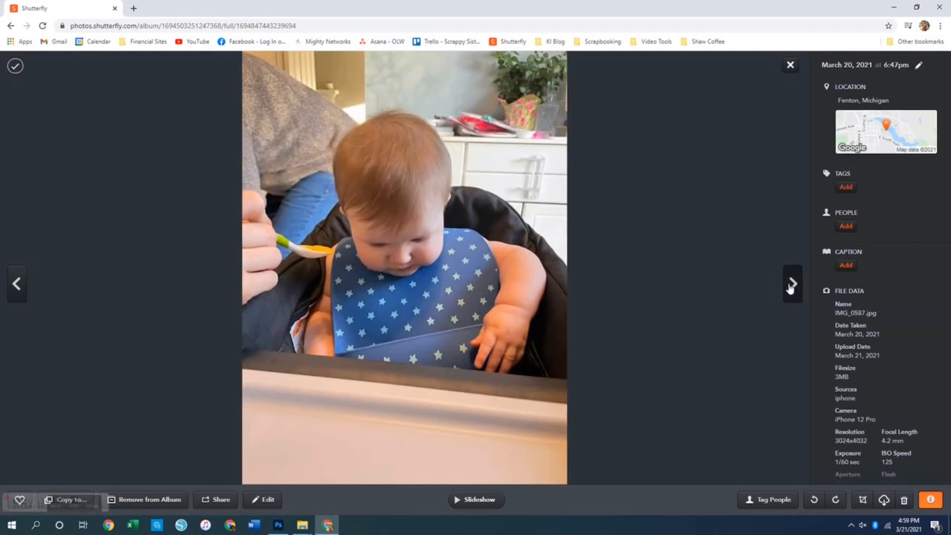
pyautogui.click(789, 289)
pyautogui.click(790, 290)
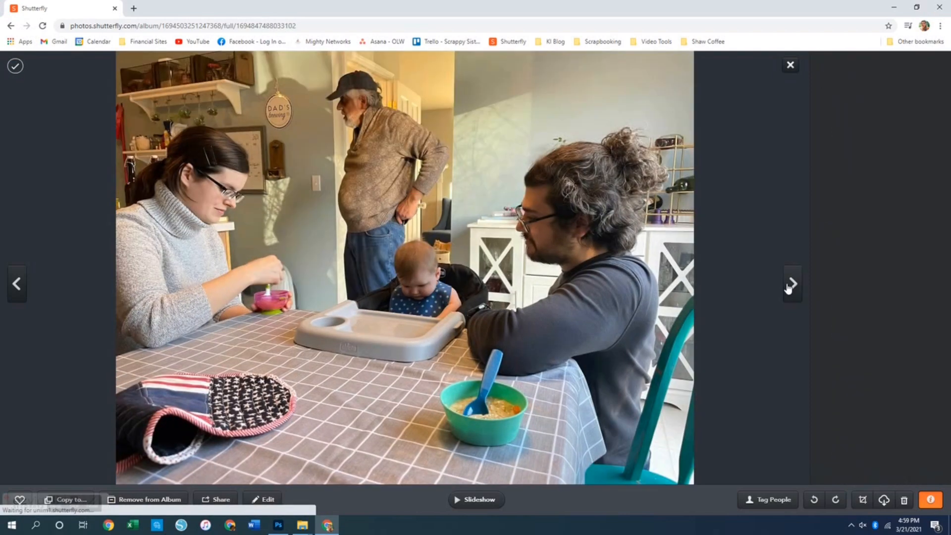
pyautogui.click(789, 290)
pyautogui.click(789, 290)
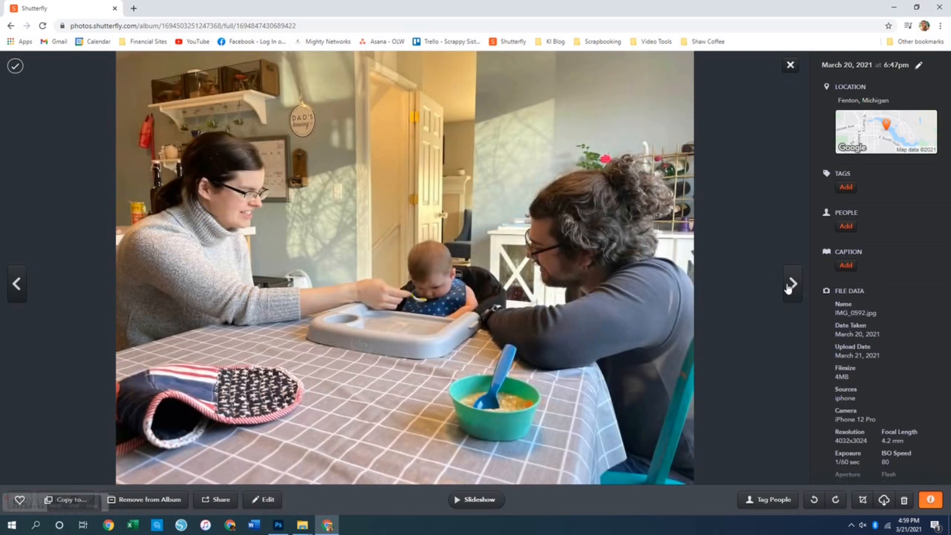
pyautogui.click(15, 65)
# Continue past the last feeding shots and add the board game photo IMG_0596.jpg to the selection
pyautogui.click(792, 297)
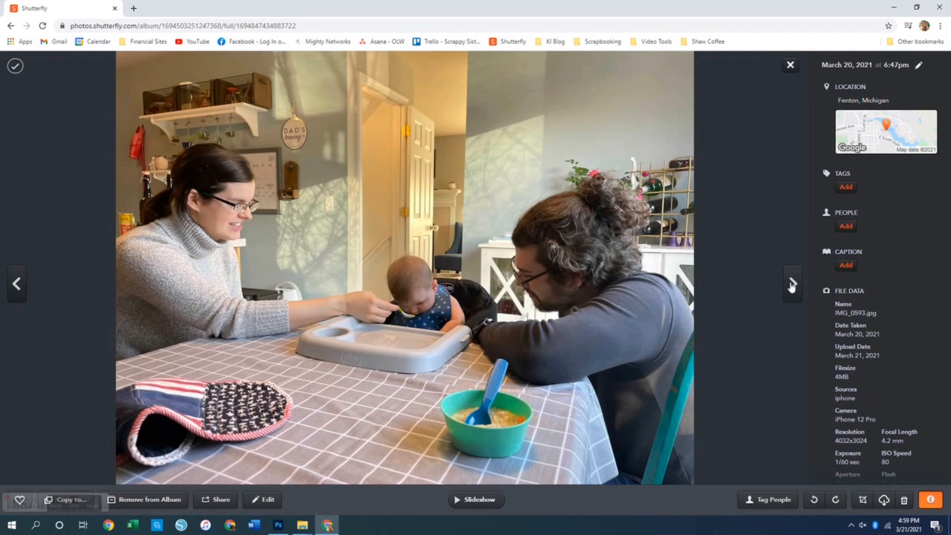
pyautogui.click(791, 286)
pyautogui.click(784, 286)
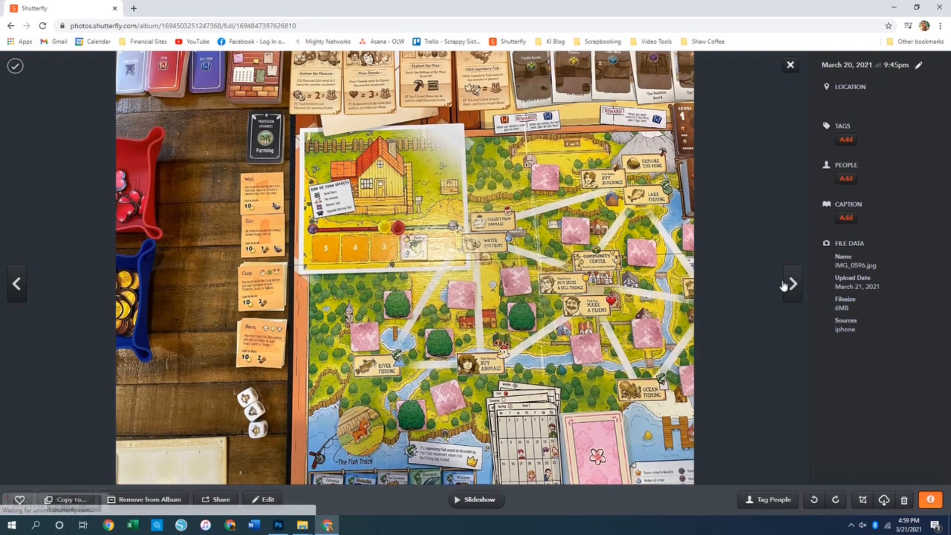
pyautogui.click(15, 66)
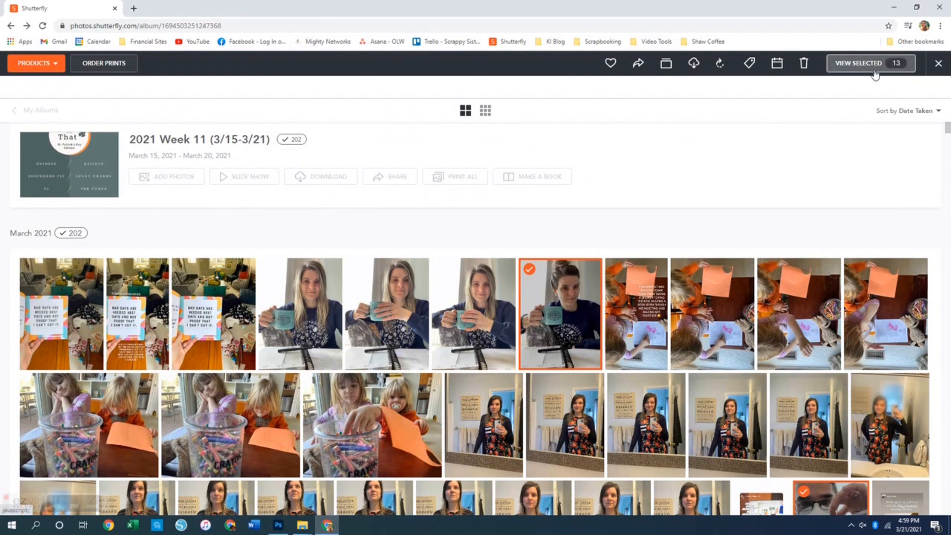
# Request a download of the selected photos, download the prepared Archive1.zip, and open the archive
pyautogui.click(694, 63)
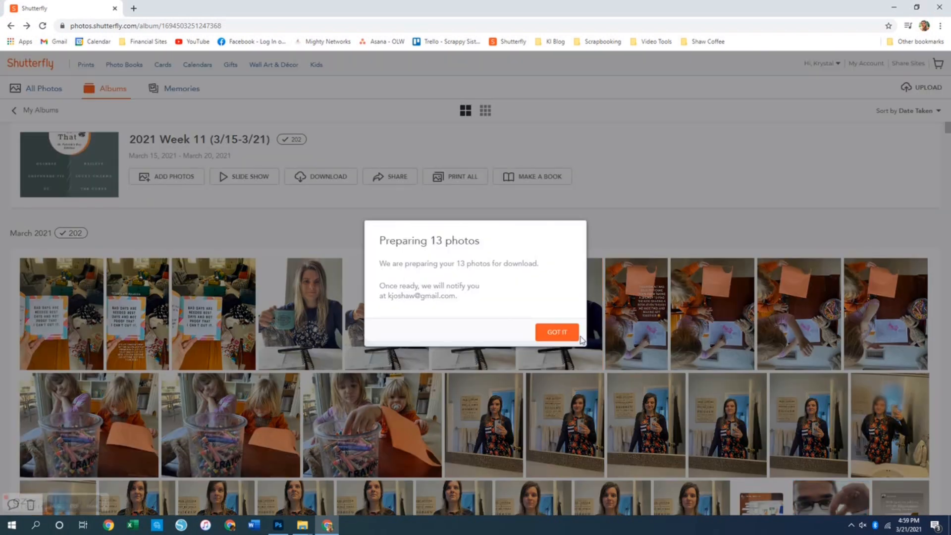
pyautogui.click(572, 332)
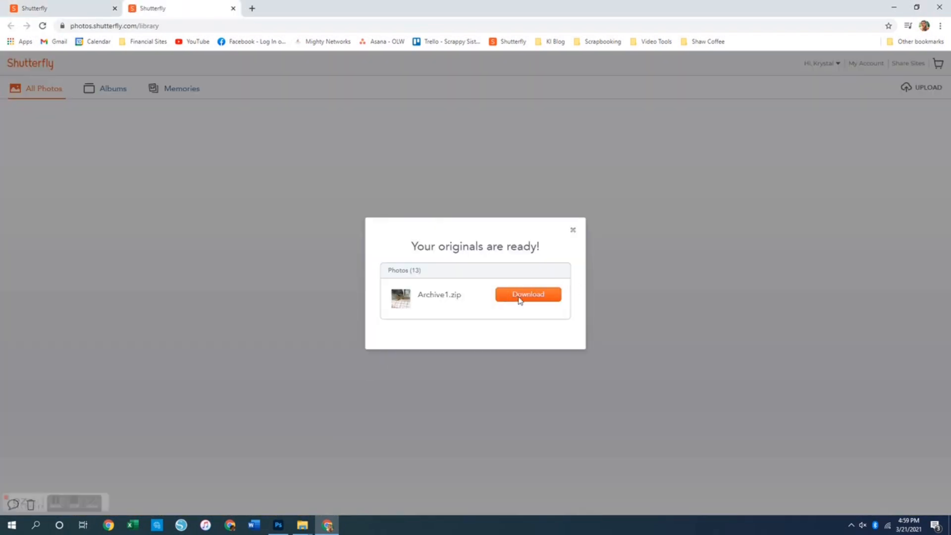
pyautogui.click(519, 297)
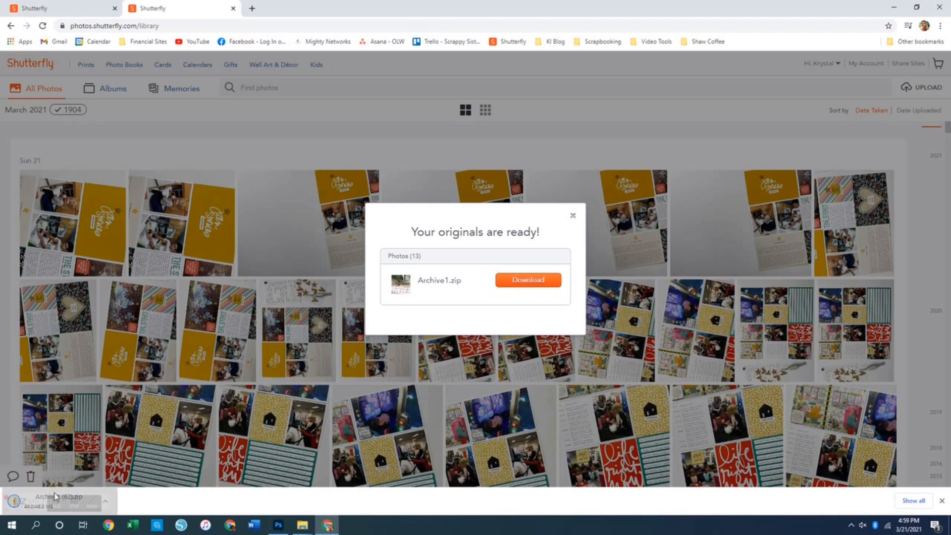
pyautogui.click(62, 498)
# Switch to the File Explorer window with 2021 Projects and open its 04. Project Life 2021 folder
pyautogui.click(302, 525)
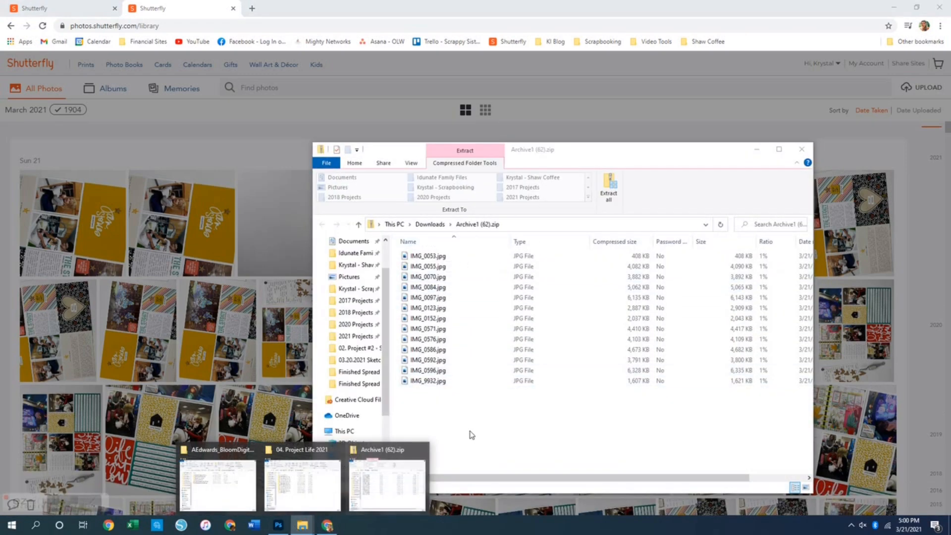
pyautogui.click(305, 488)
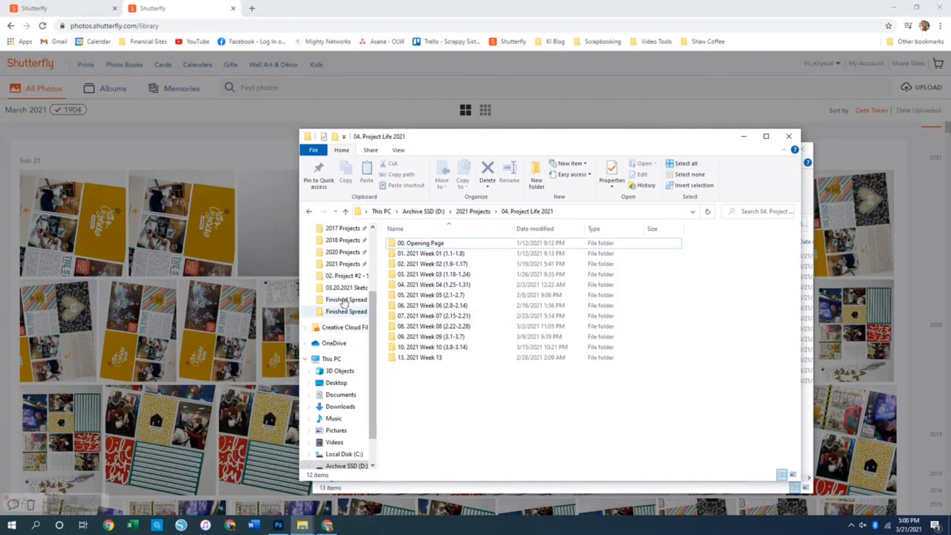
pyautogui.click(473, 212)
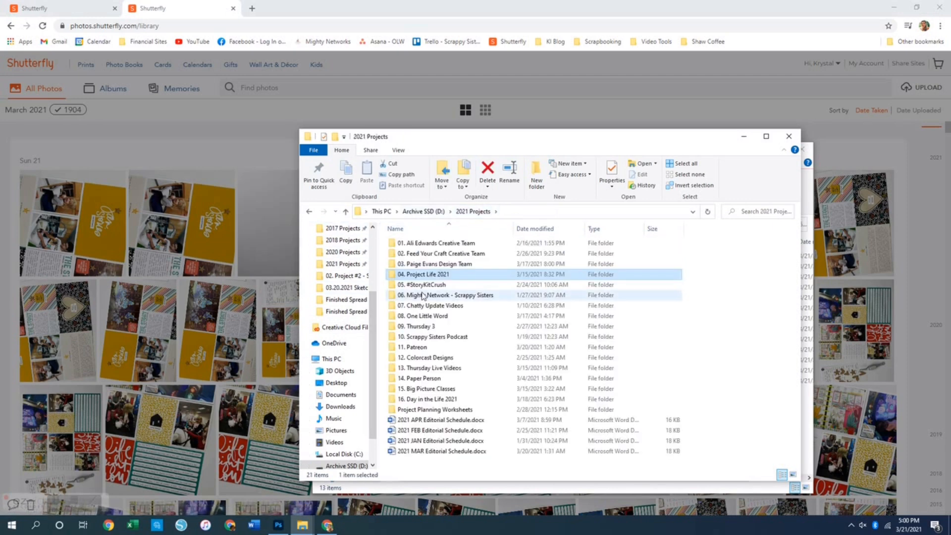
pyautogui.doubleClick(423, 275)
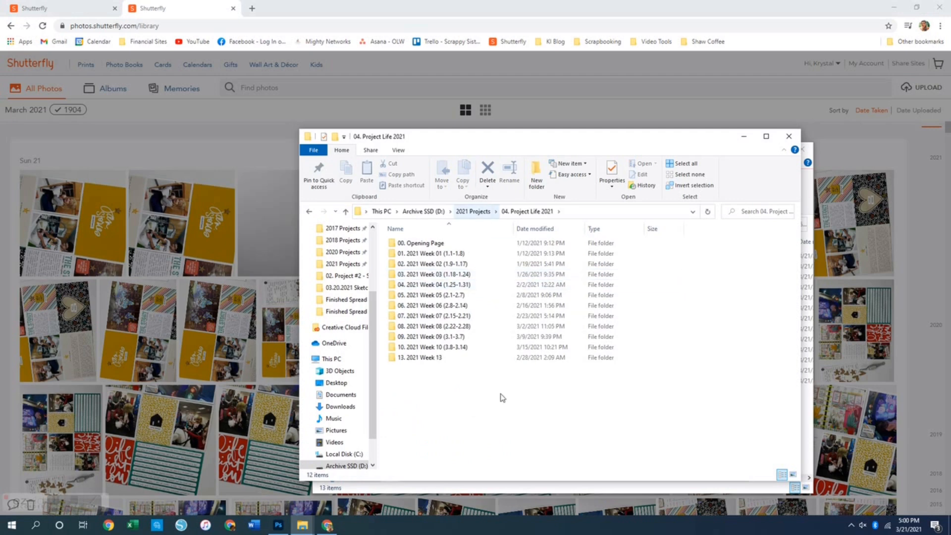
# Create a folder named "11. 2021 Week 11 (3.15-.21)" in 04. Project Life 2021 and open it
pyautogui.rightClick(436, 377)
pyautogui.moveTo(481, 356)
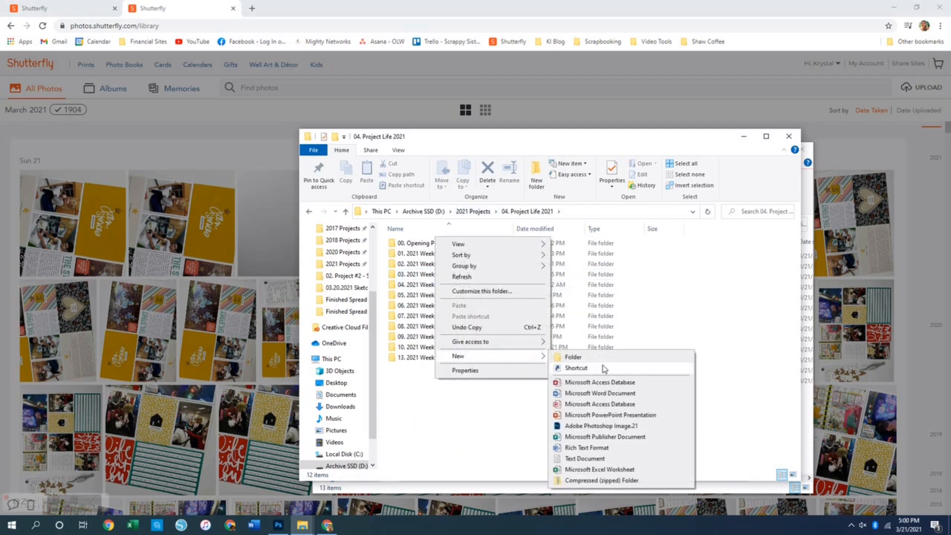
pyautogui.click(608, 357)
pyautogui.write('11.')
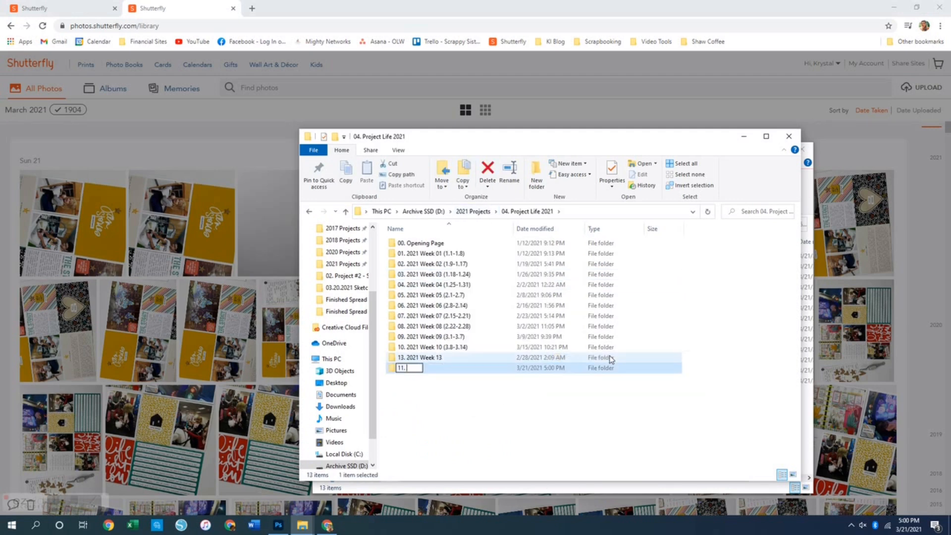
pyautogui.write(' 2021 WEek')
pyautogui.press('BackSpace')
pyautogui.press('BackSpace')
pyautogui.write('ek 11 (3.15-.21')
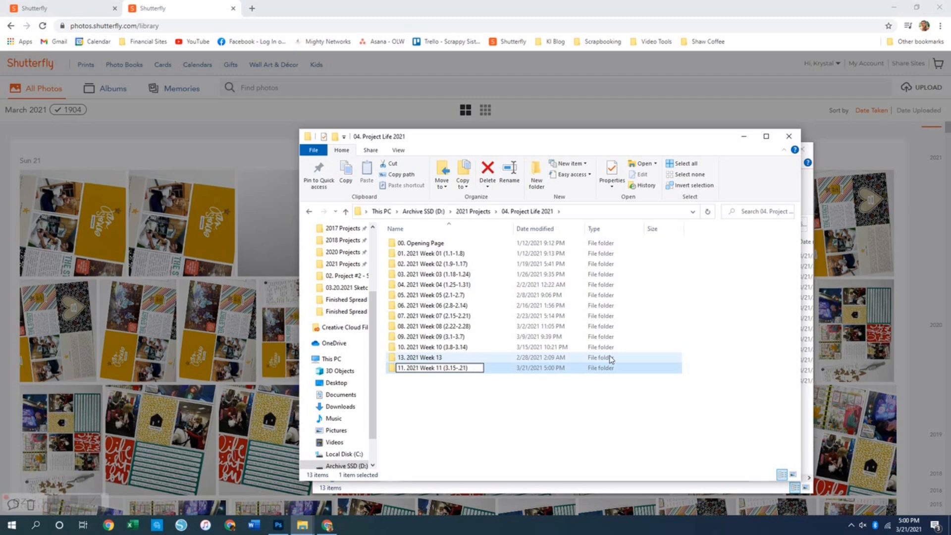
pyautogui.press('Return')
pyautogui.press('Return')
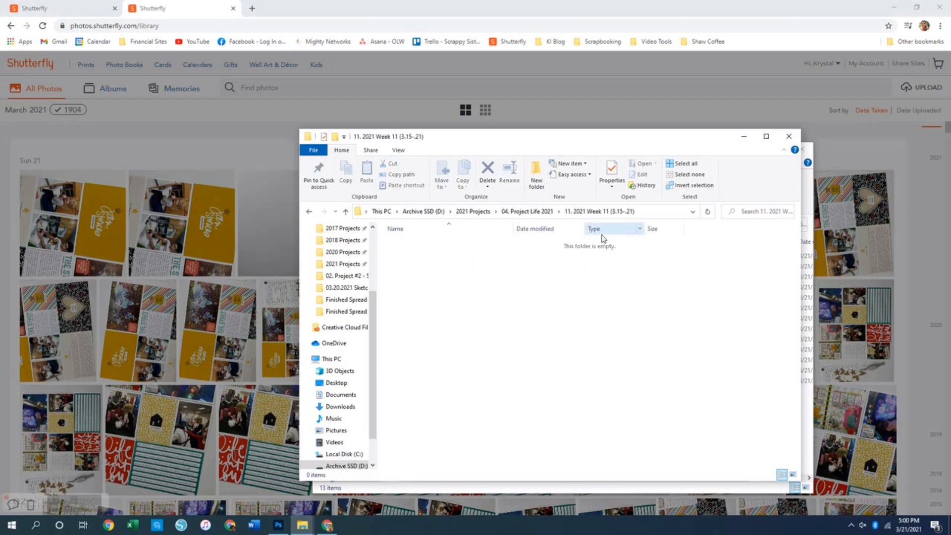
# Copy all 13 photos from the Archive1 zip into the Week 11 folder and close the archive window
pyautogui.moveTo(669, 141); pyautogui.dragTo(430, 90)
pyautogui.click(622, 297)
pyautogui.hotkey('ctrl', 'a')
pyautogui.moveTo(452, 319); pyautogui.dragTo(238, 276)
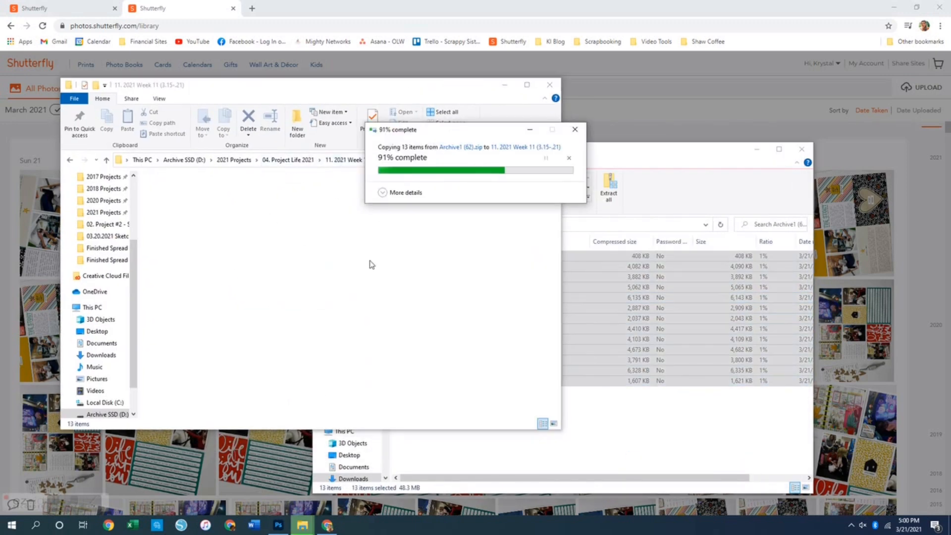
pyautogui.click(801, 149)
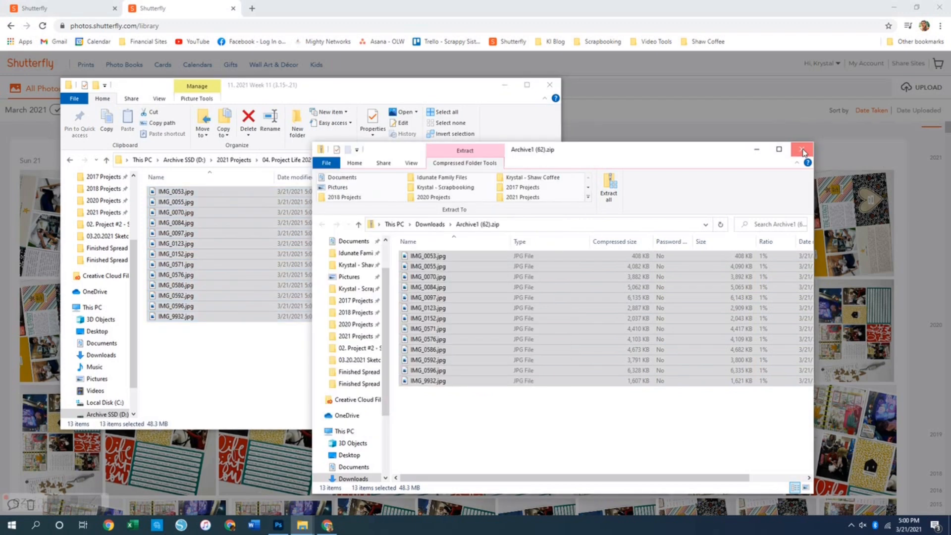
# Show the photos in the Week 11 folder as large icons
pyautogui.rightClick(469, 256)
pyautogui.moveTo(530, 268)
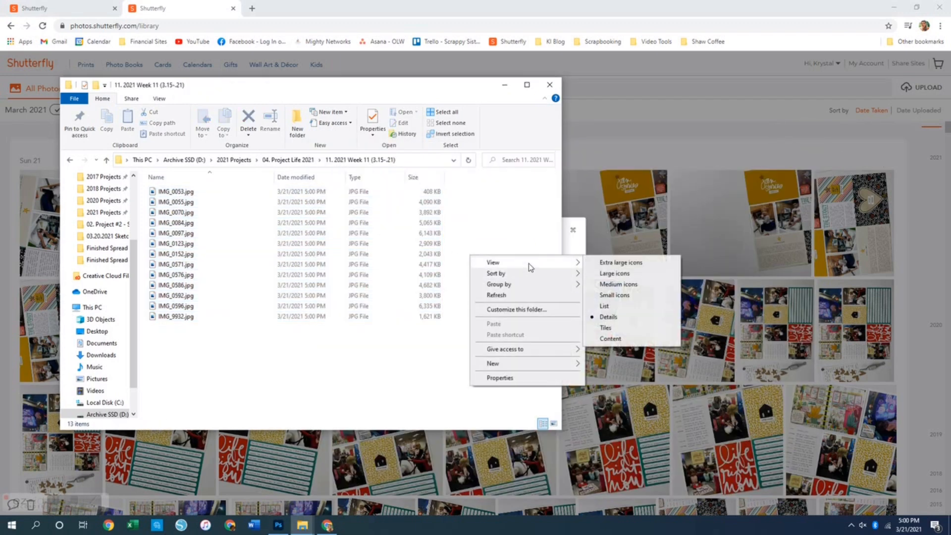
pyautogui.click(617, 270)
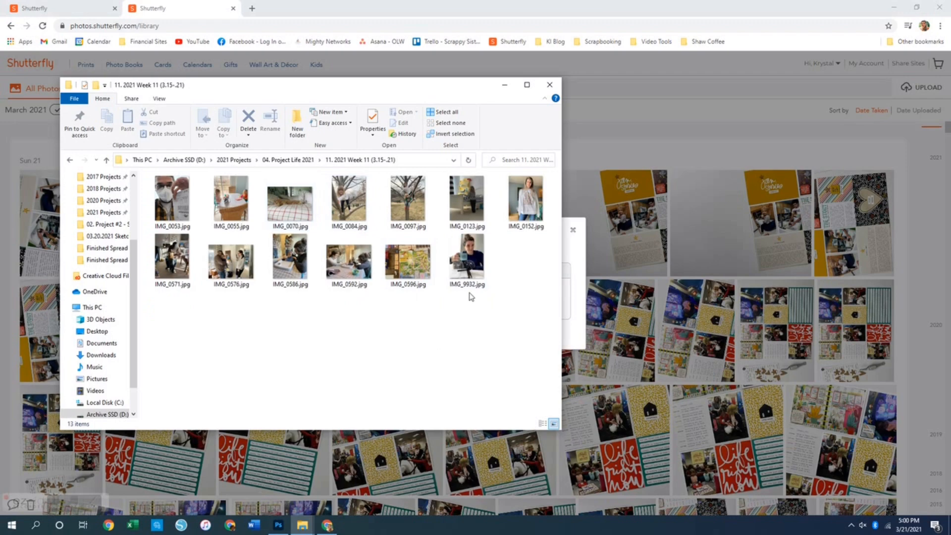
# Rename the Week 11 folder as "11. 2021 Week 11 (3.15-3.21)" and reopen it
pyautogui.click(304, 162)
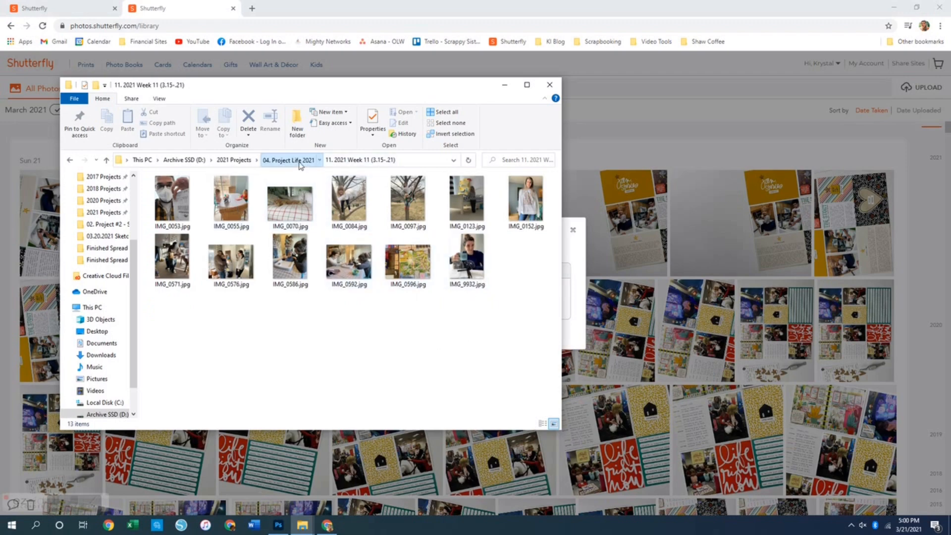
pyautogui.click(227, 309)
pyautogui.moveTo(222, 305); pyautogui.dragTo(219, 306)
pyautogui.write('3')
pyautogui.press('Return')
pyautogui.doubleClick(238, 308)
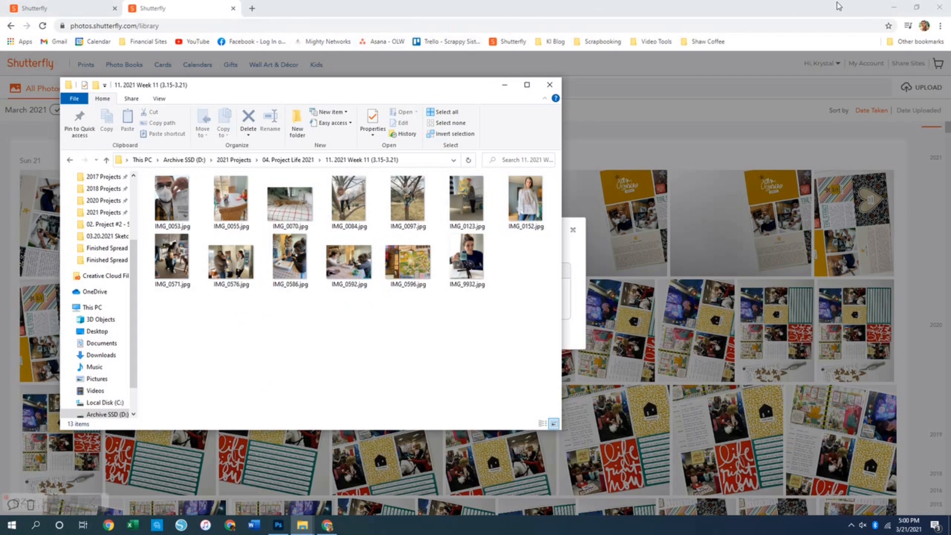
pyautogui.click(944, 9)
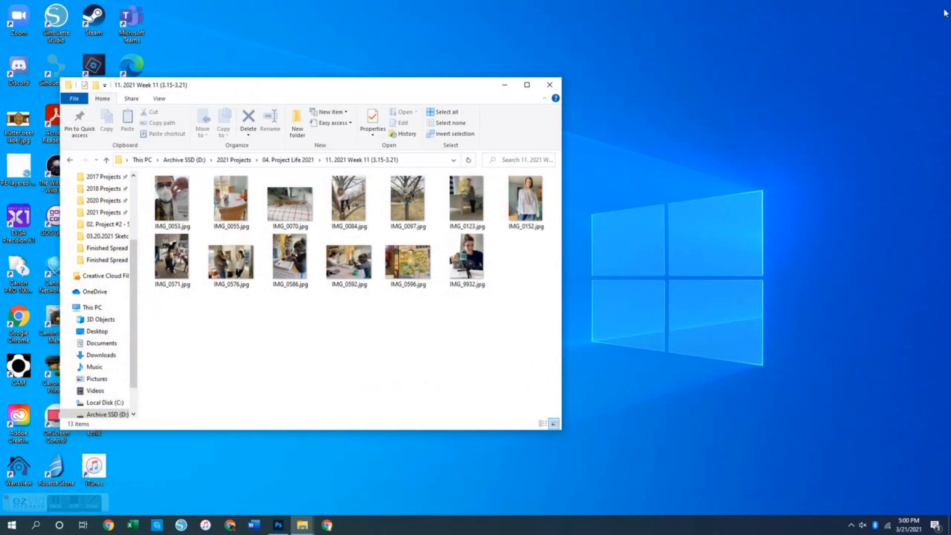
pyautogui.click(278, 526)
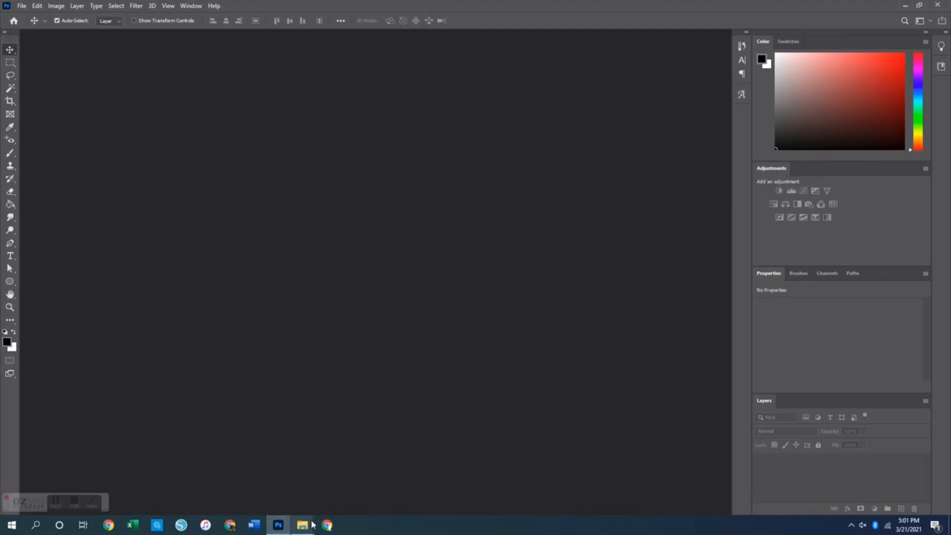
pyautogui.moveTo(303, 525)
pyautogui.click(350, 495)
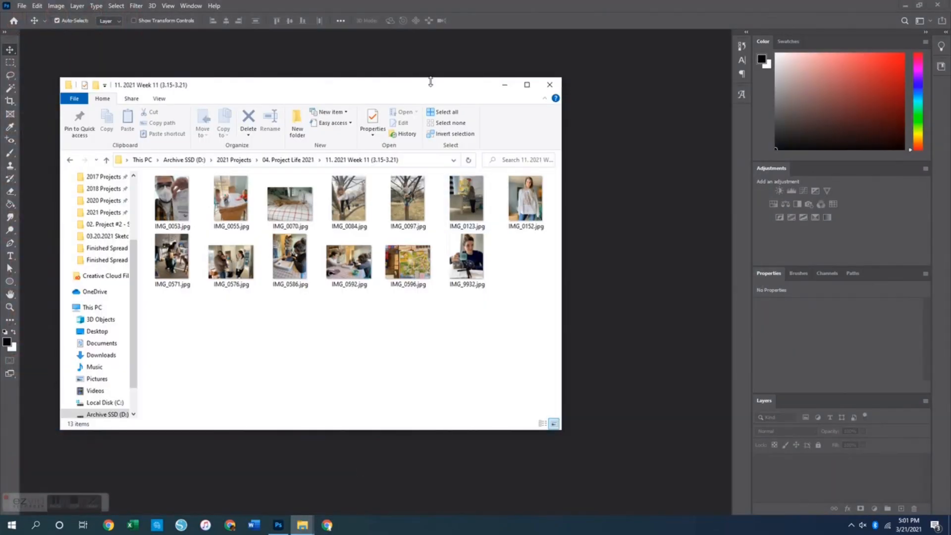
pyautogui.moveTo(440, 95); pyautogui.dragTo(1, 144)
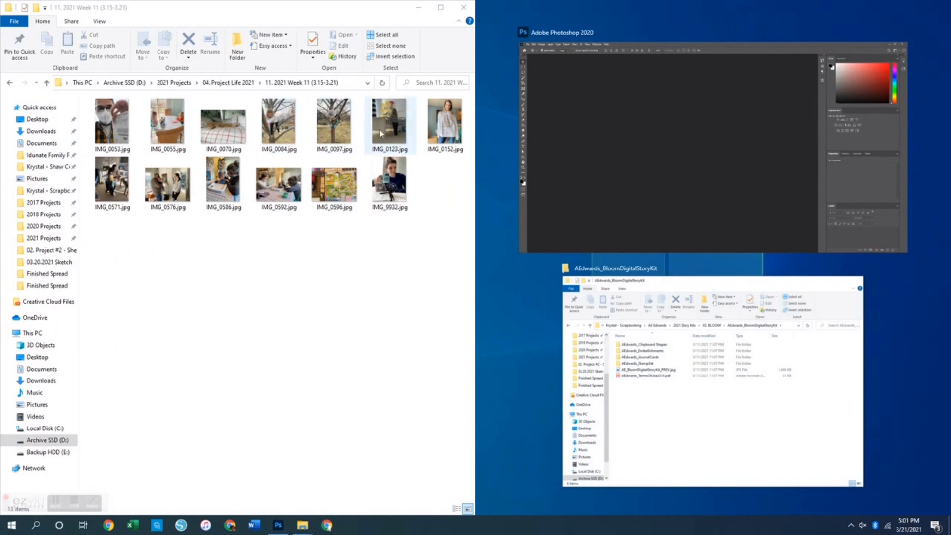
pyautogui.click(732, 410)
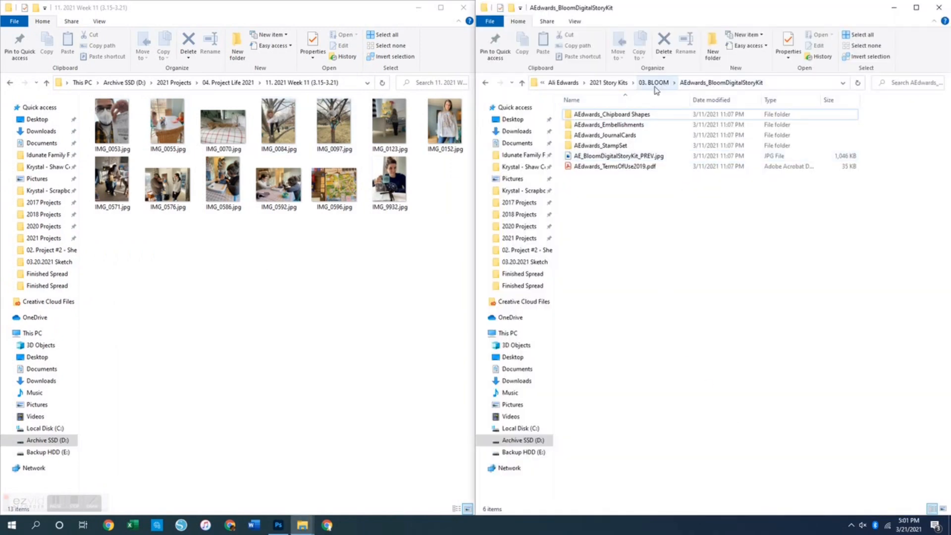
# Go up to 2021 Story Kits and open 03. BLOOM, AEdwards_BloomDigitalStoryKit and its AEdwards_JournalCards folder
pyautogui.click(610, 86)
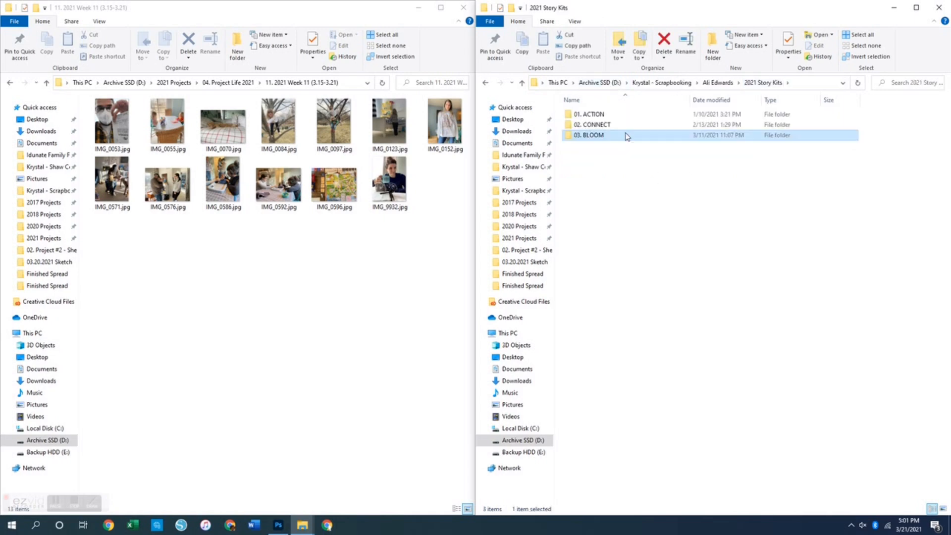
pyautogui.doubleClick(588, 136)
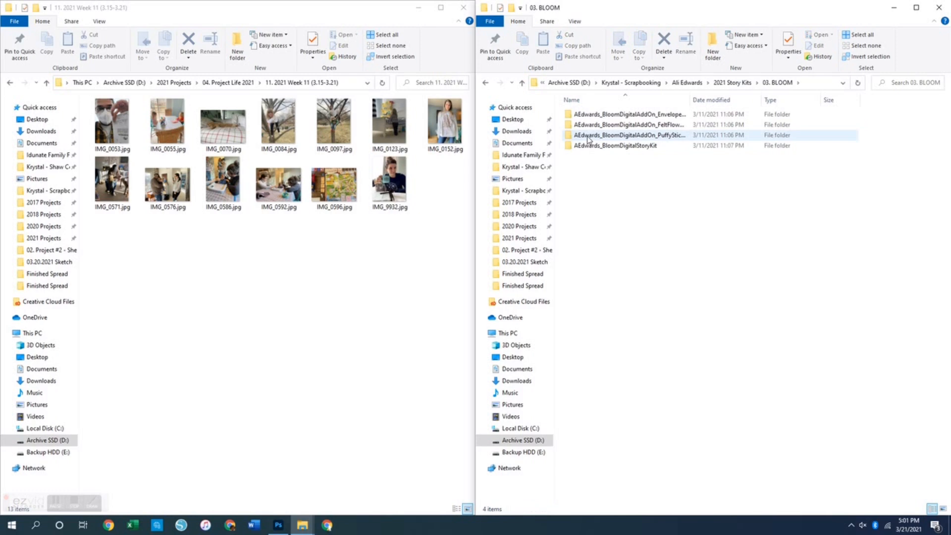
pyautogui.doubleClick(614, 145)
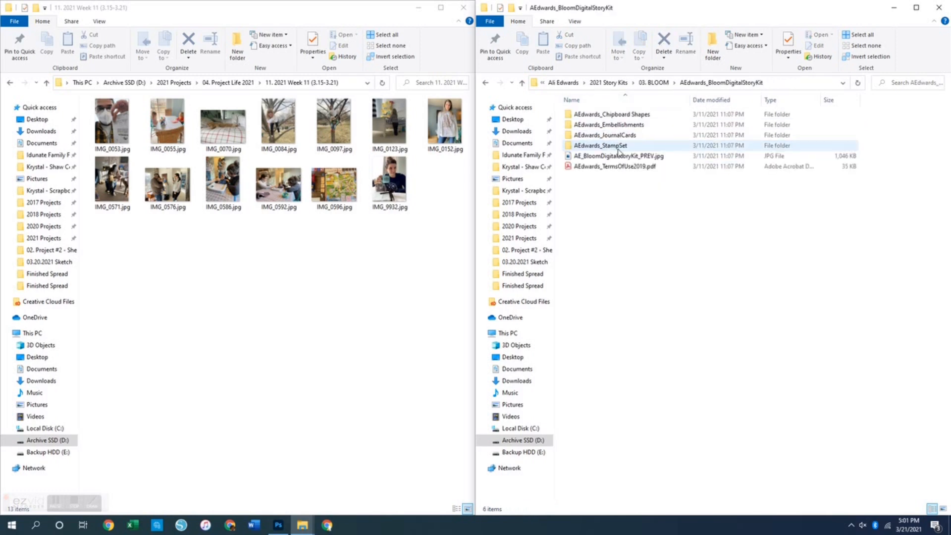
pyautogui.doubleClick(605, 135)
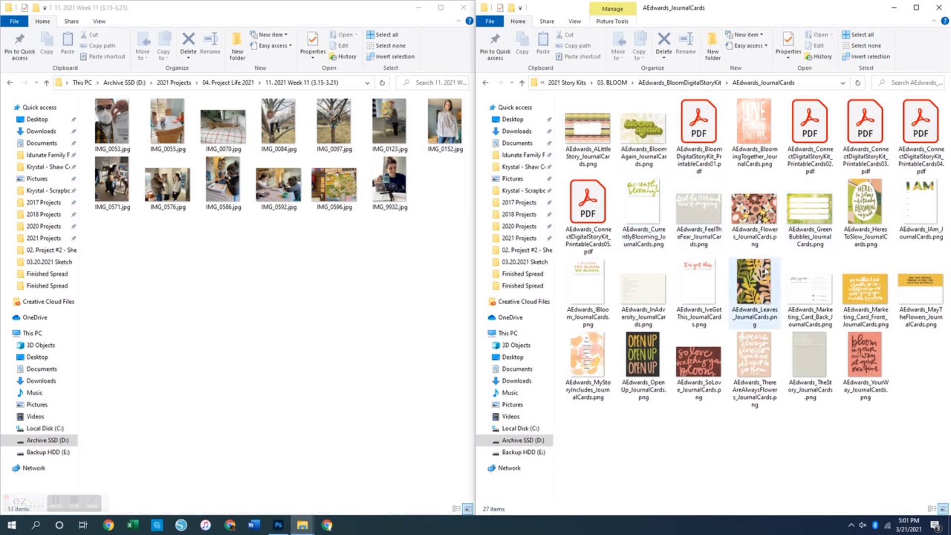
# Copy AEdwards_Leaves_JournalCards.png and AEdwards_IAm_JournalCards.png into the Week 11 folder
pyautogui.click(757, 292)
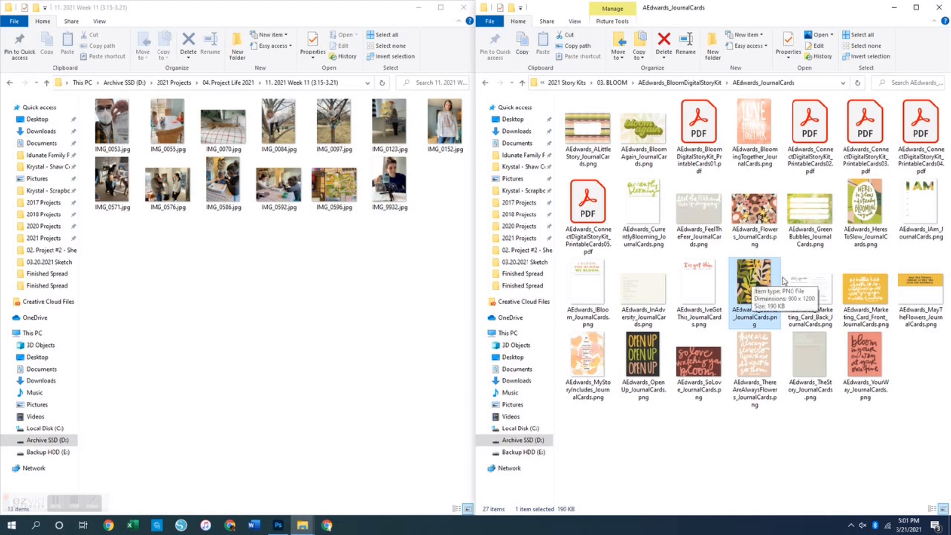
pyautogui.click(283, 300)
pyautogui.hotkey('ctrl', 'v')
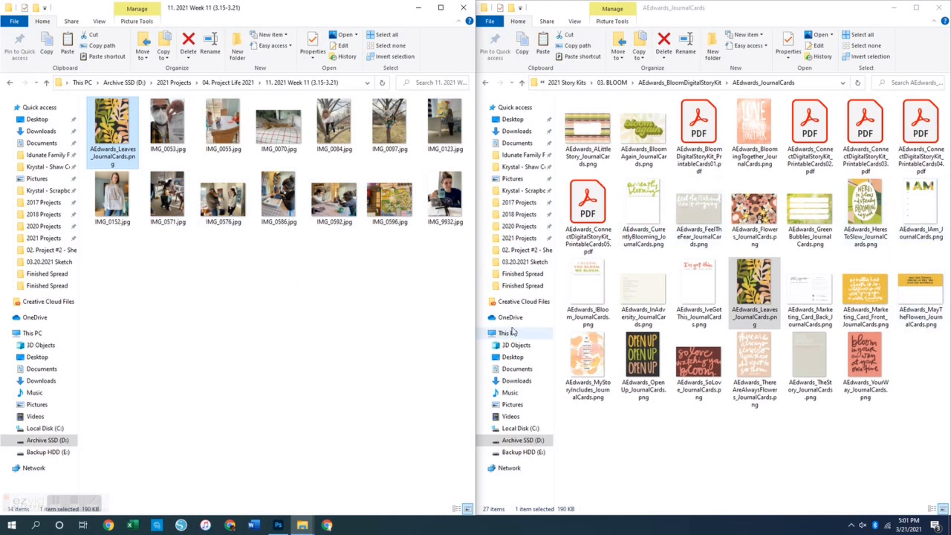
pyautogui.click(927, 205)
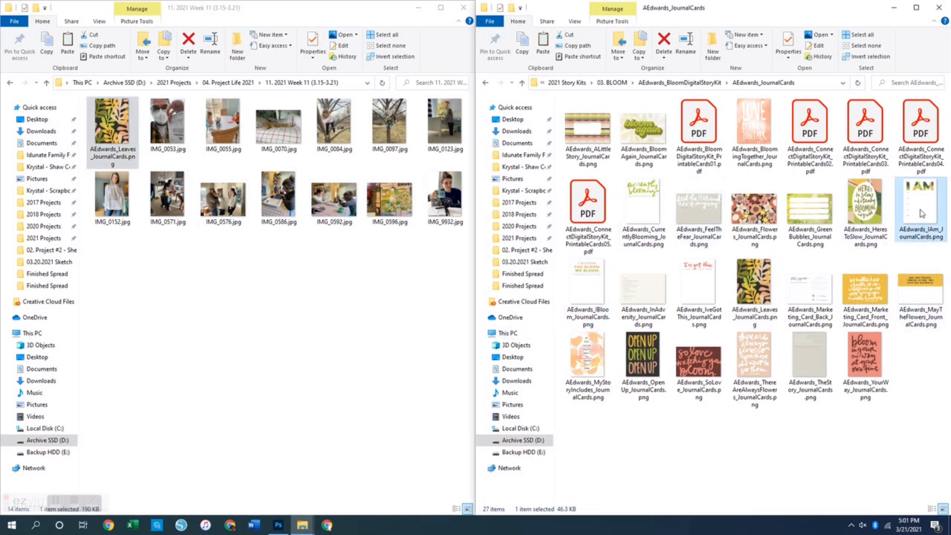
pyautogui.click(286, 340)
pyautogui.hotkey('ctrl', 'v')
pyautogui.click(672, 420)
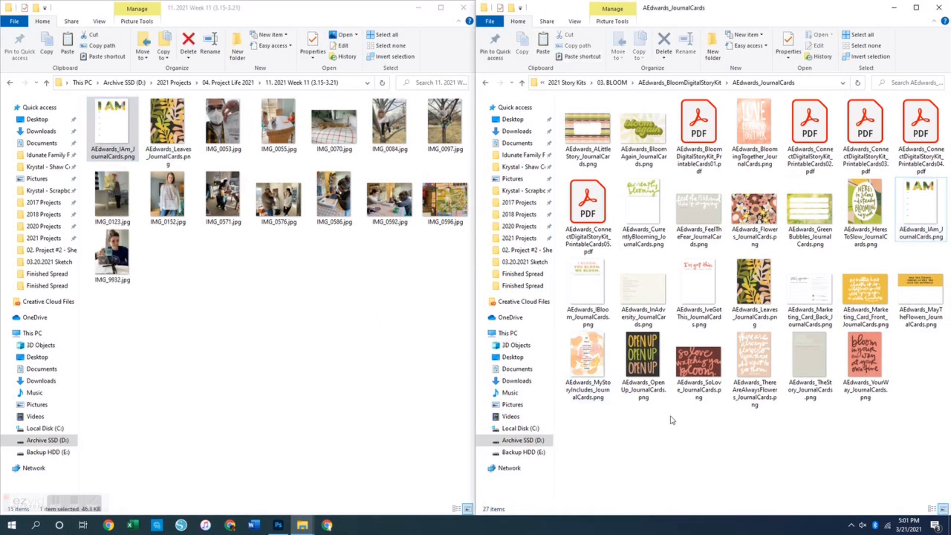
# Copy AEdwards_IveGotThis_JournalCards.png into the Week 11 folder
pyautogui.click(699, 285)
pyautogui.hotkey('ctrl', 'c')
pyautogui.click(301, 342)
pyautogui.hotkey('ctrl', 'v')
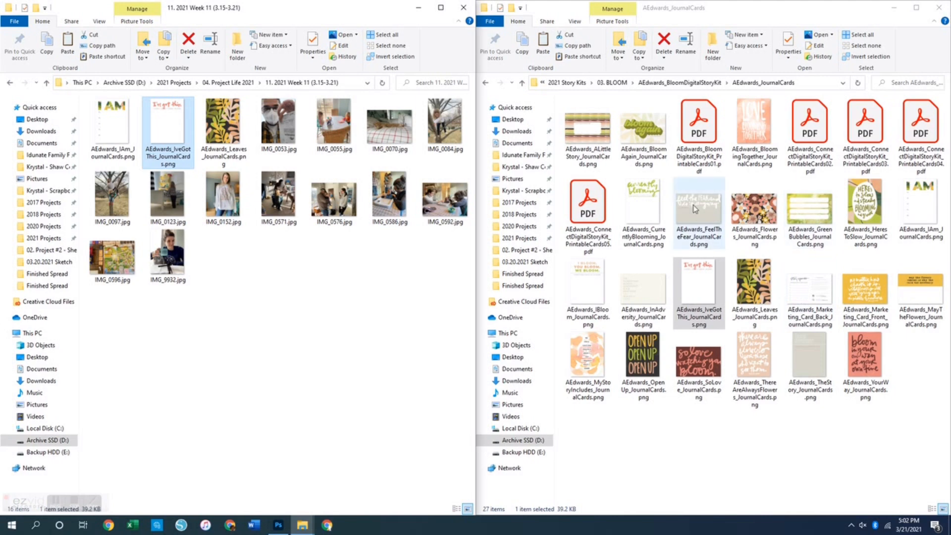
# Copy AEdwards_ALittleStory_JournalCards.png and AEdwards_SoLove_JournalCards.png into the Week 11 folder
pyautogui.click(753, 211)
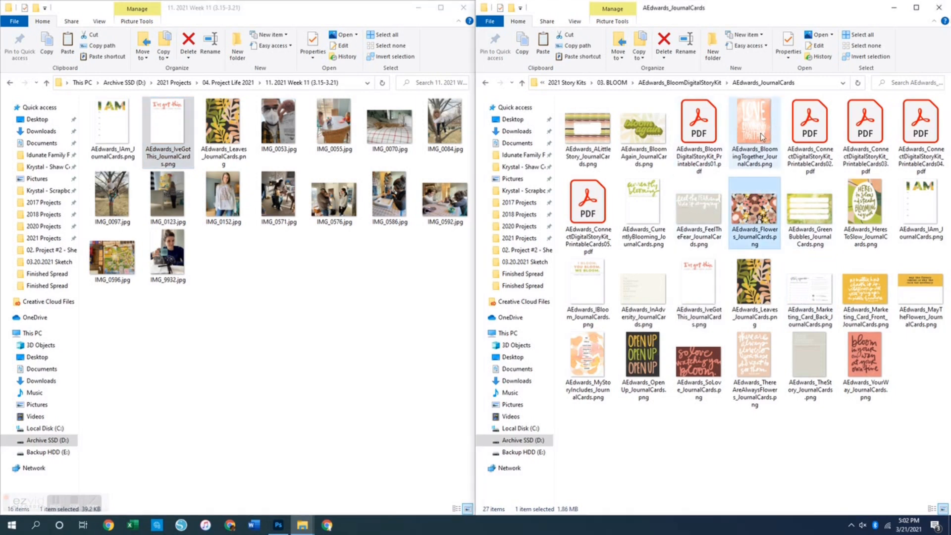
pyautogui.click(591, 138)
pyautogui.moveTo(592, 138); pyautogui.dragTo(334, 382)
pyautogui.click(709, 360)
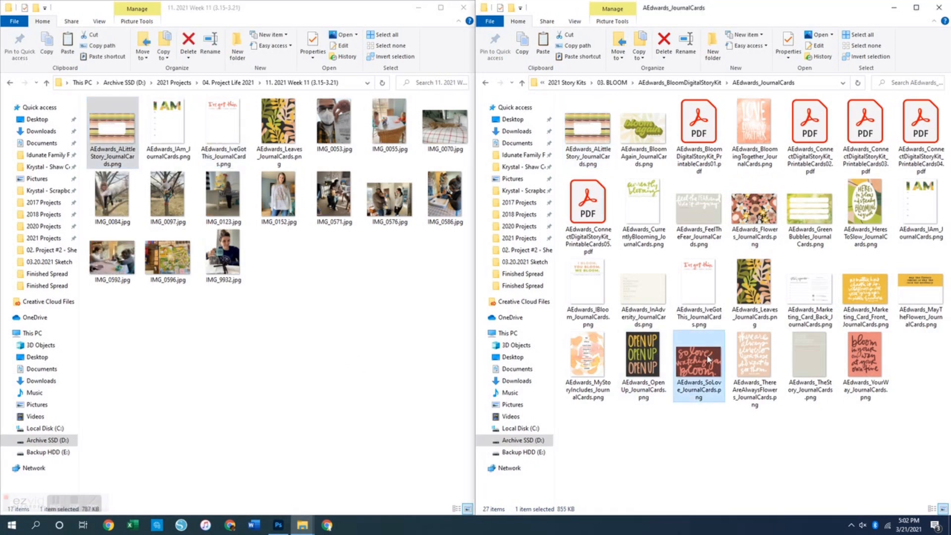
pyautogui.moveTo(433, 375); pyautogui.dragTo(419, 361)
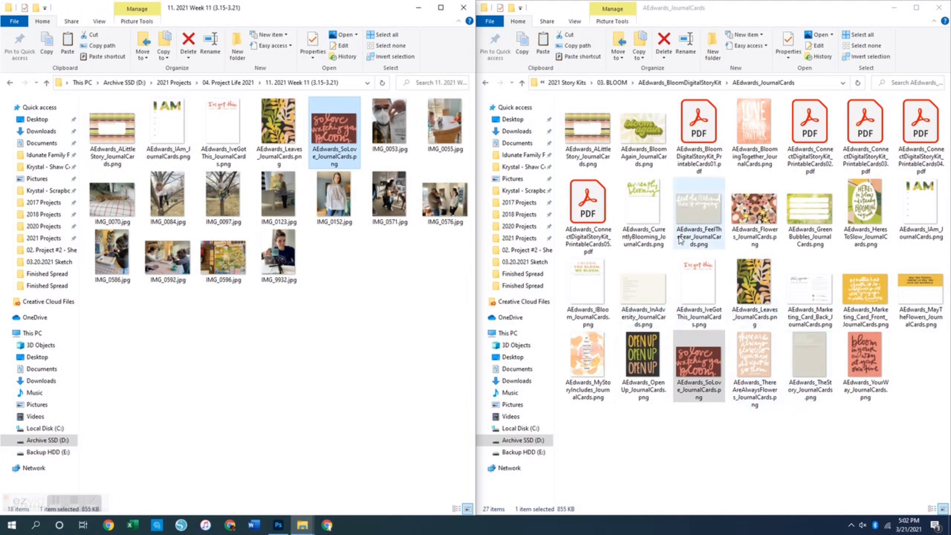
# Preview the InAdversity, HeresToSlow, Marketing_Card_Front and MayTheFlowers journal cards one by one, closing each preview
pyautogui.click(638, 294)
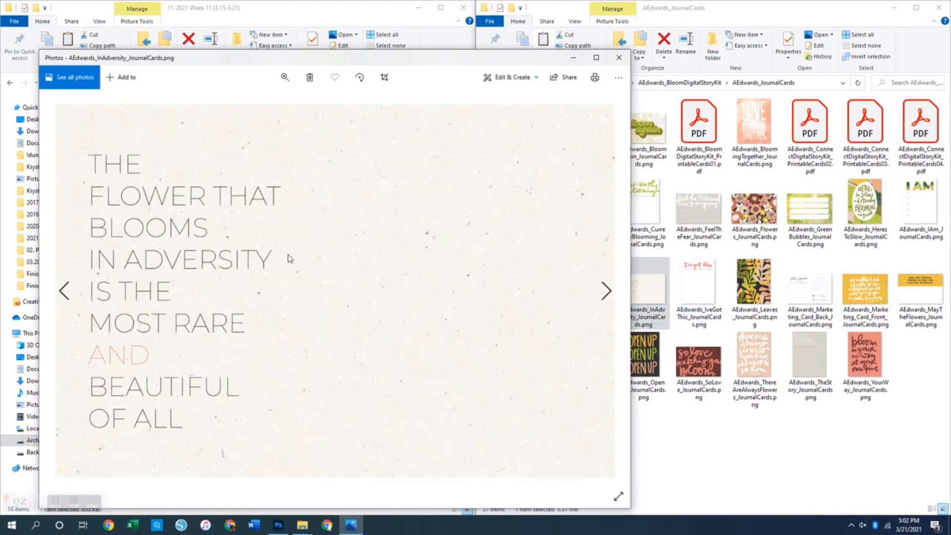
pyautogui.click(619, 58)
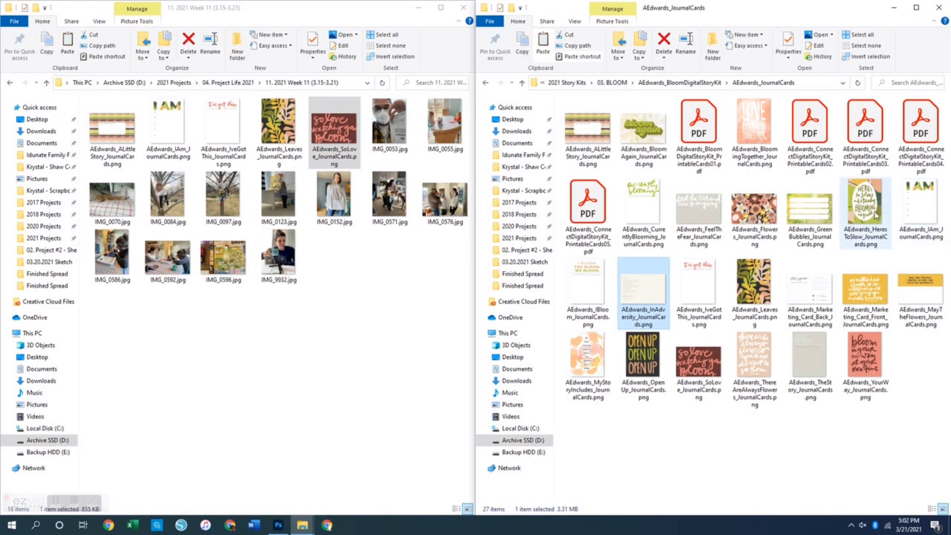
pyautogui.doubleClick(865, 211)
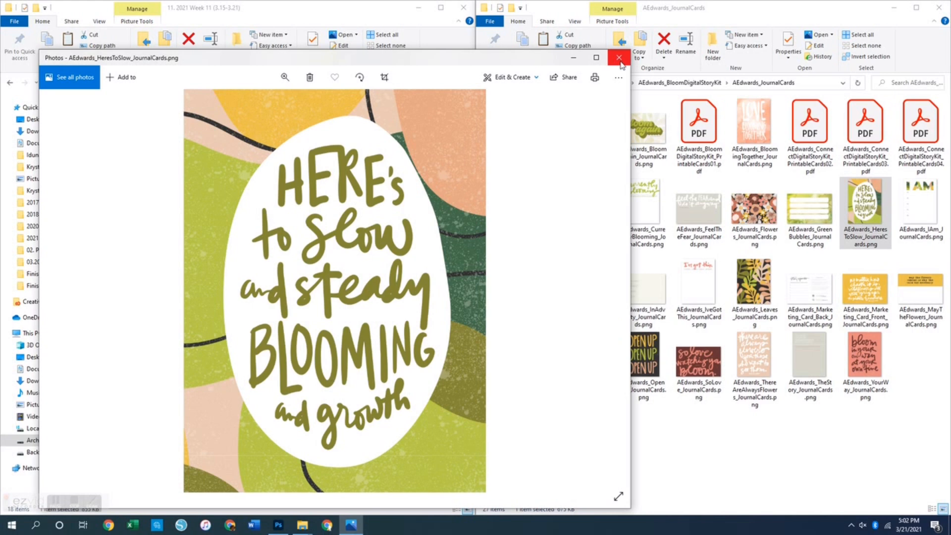
pyautogui.click(619, 58)
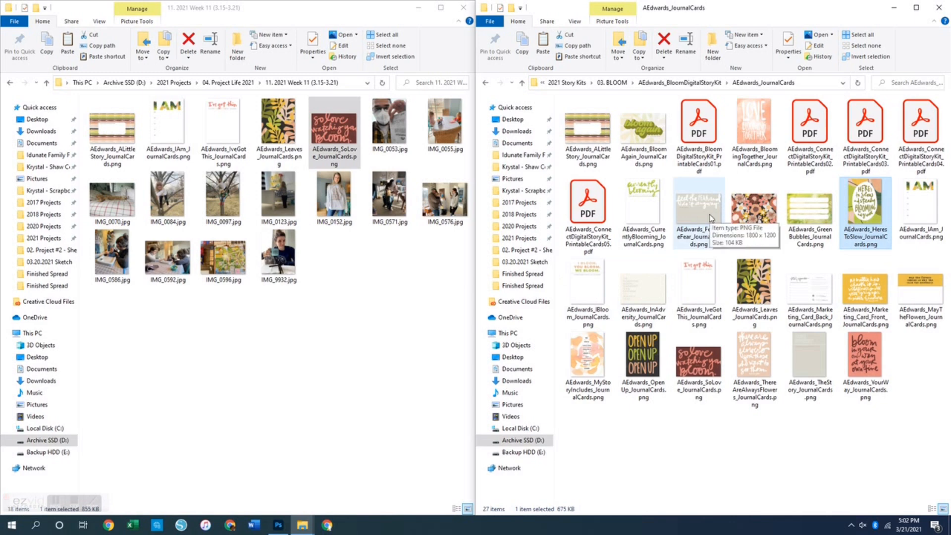
pyautogui.doubleClick(877, 280)
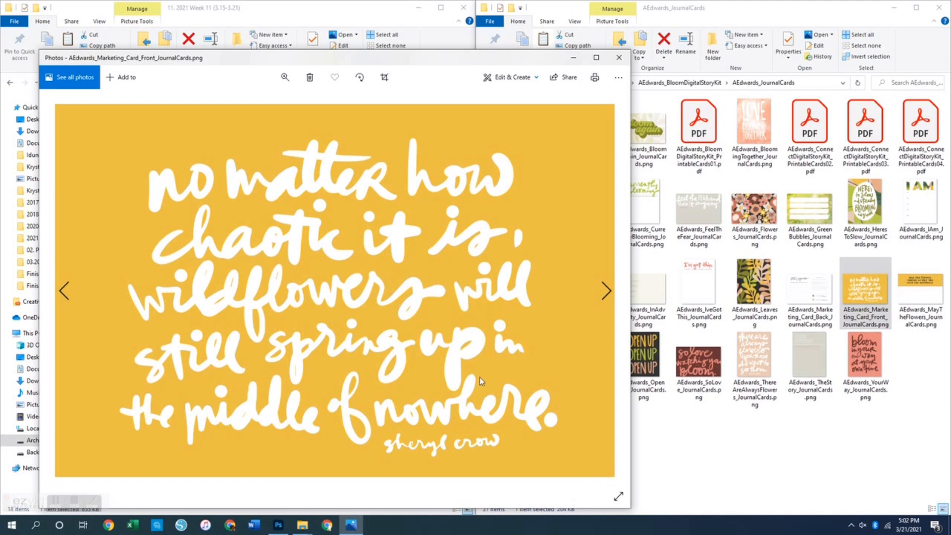
pyautogui.click(619, 57)
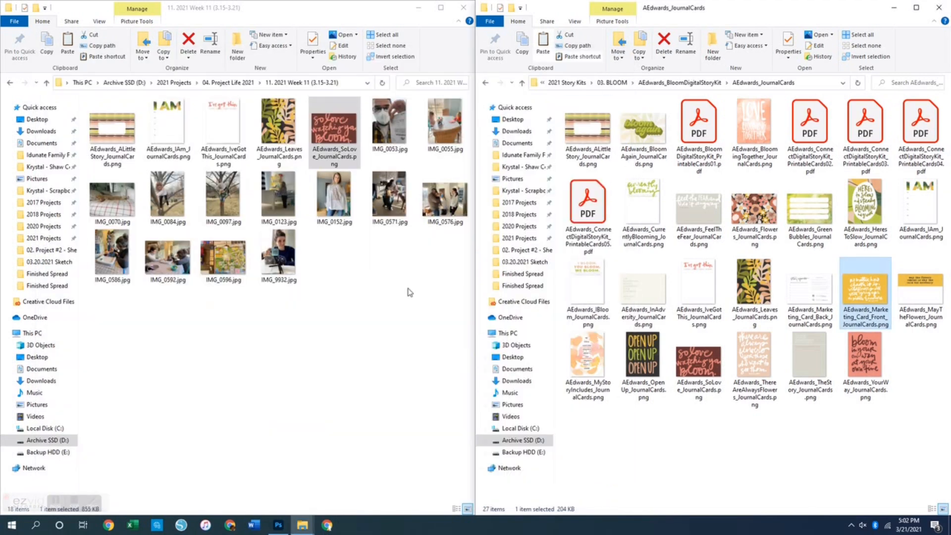
pyautogui.click(770, 447)
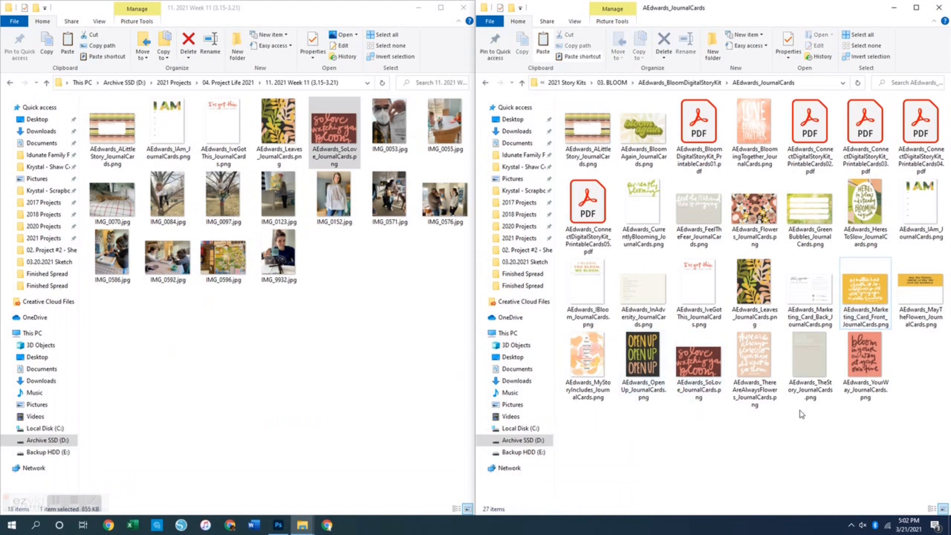
pyautogui.doubleClick(923, 295)
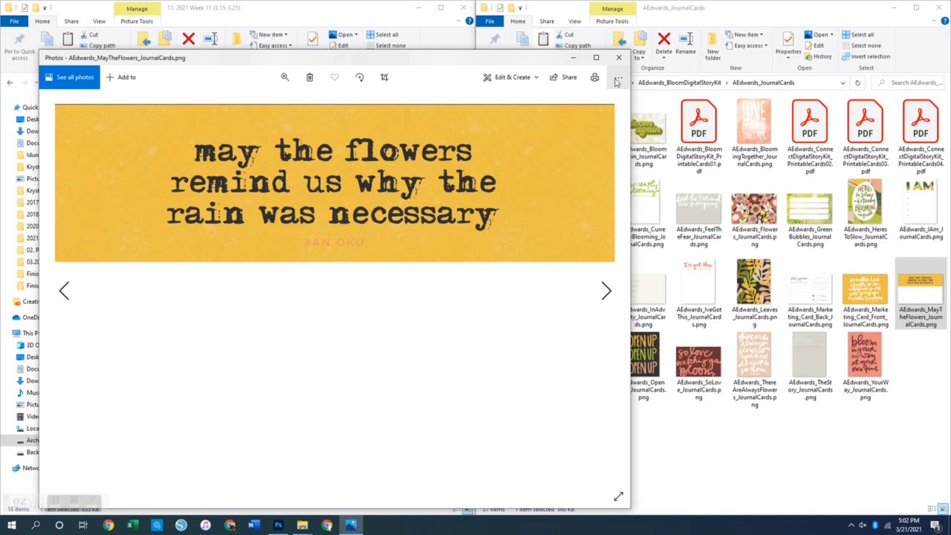
pyautogui.click(618, 58)
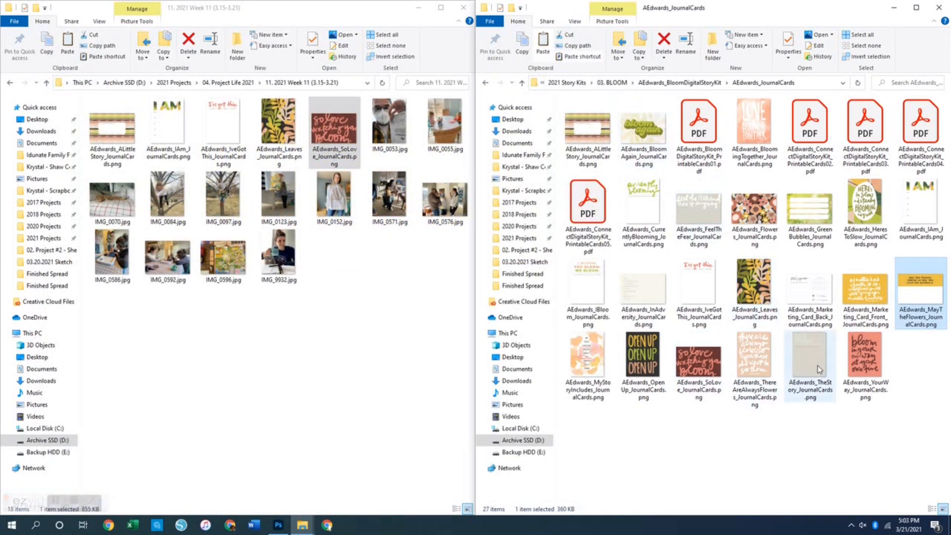
# Copy AEdwards_YourWay_JournalCards.png into the Week 11 folder and preview the AEdwards_MyStoryIncludes journal card
pyautogui.click(882, 364)
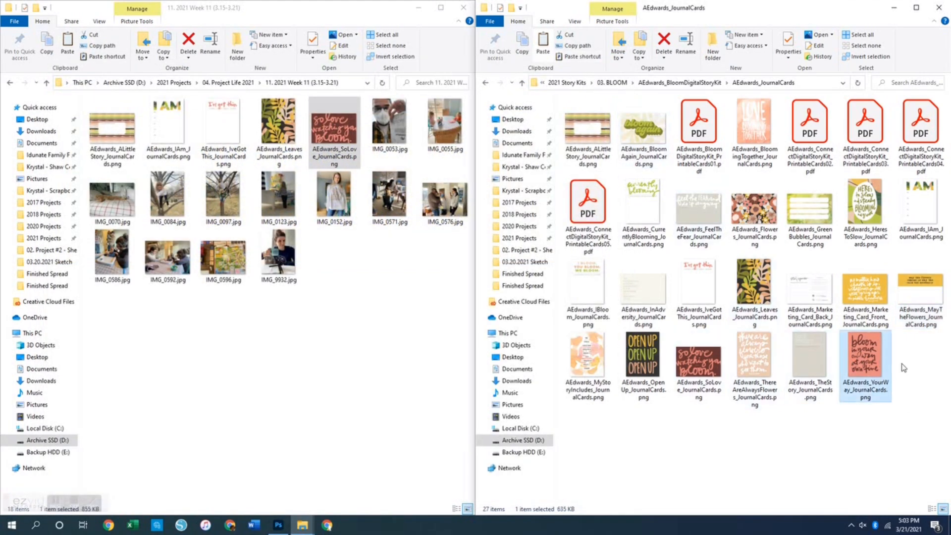
pyautogui.moveTo(870, 356); pyautogui.dragTo(329, 361)
pyautogui.doubleClick(594, 354)
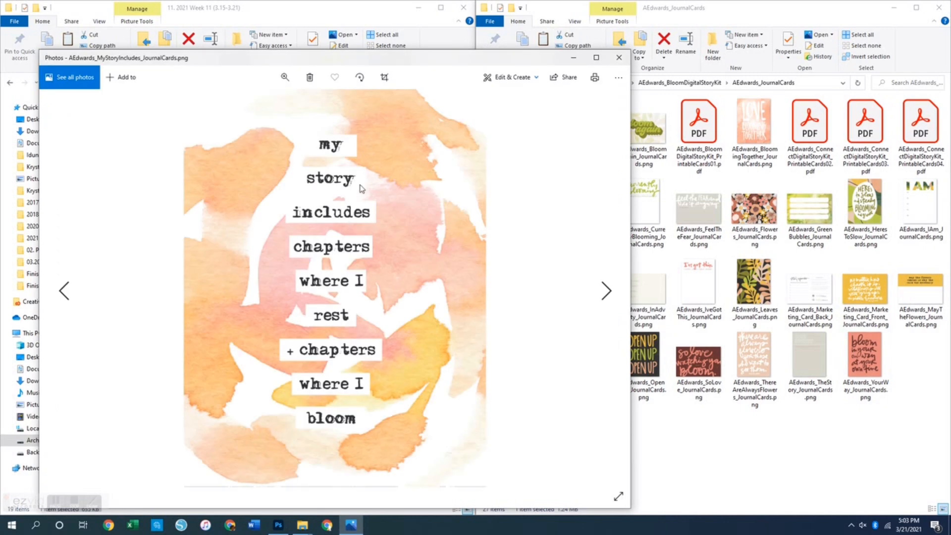
pyautogui.click(619, 58)
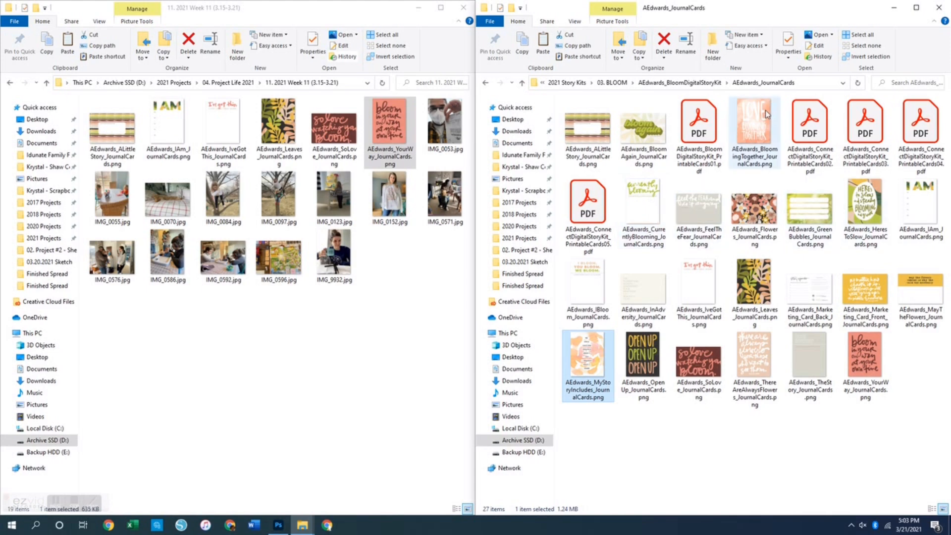
pyautogui.click(757, 128)
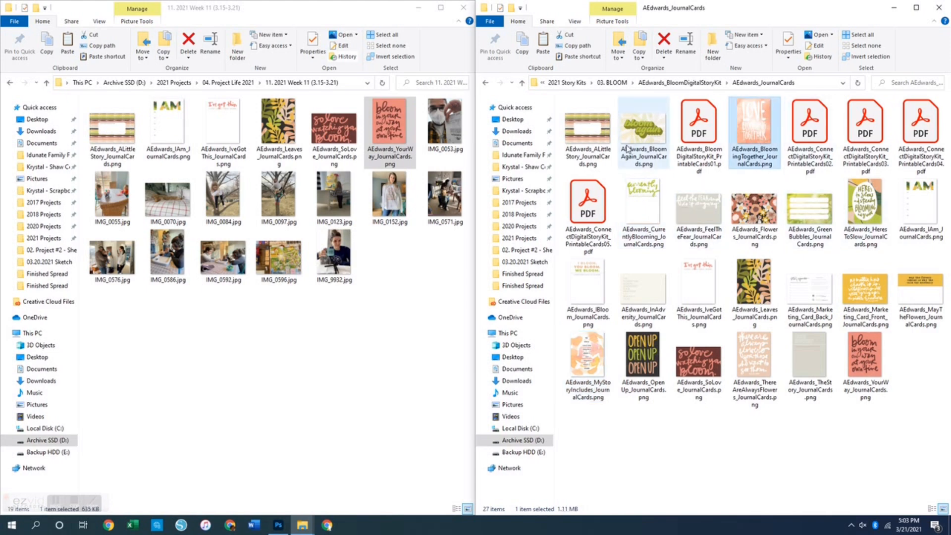
pyautogui.click(593, 136)
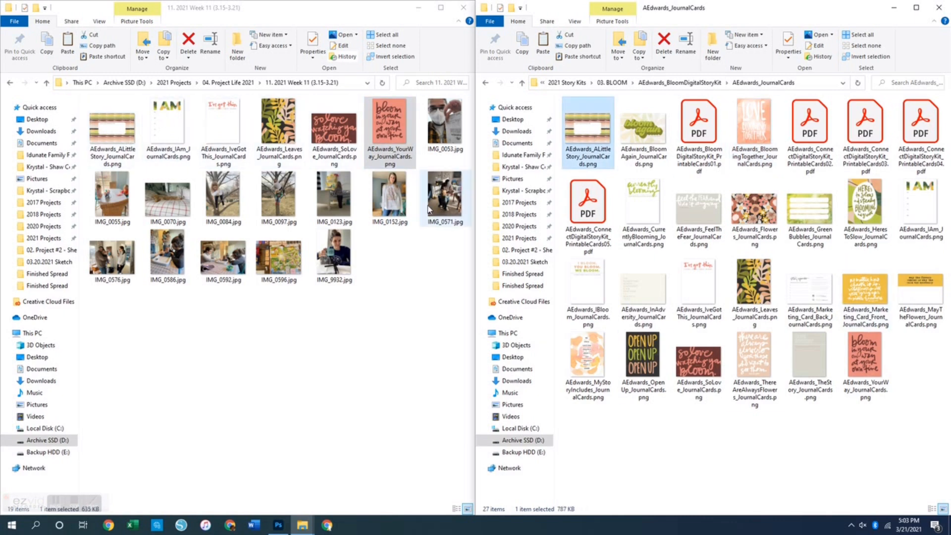
pyautogui.click(430, 277)
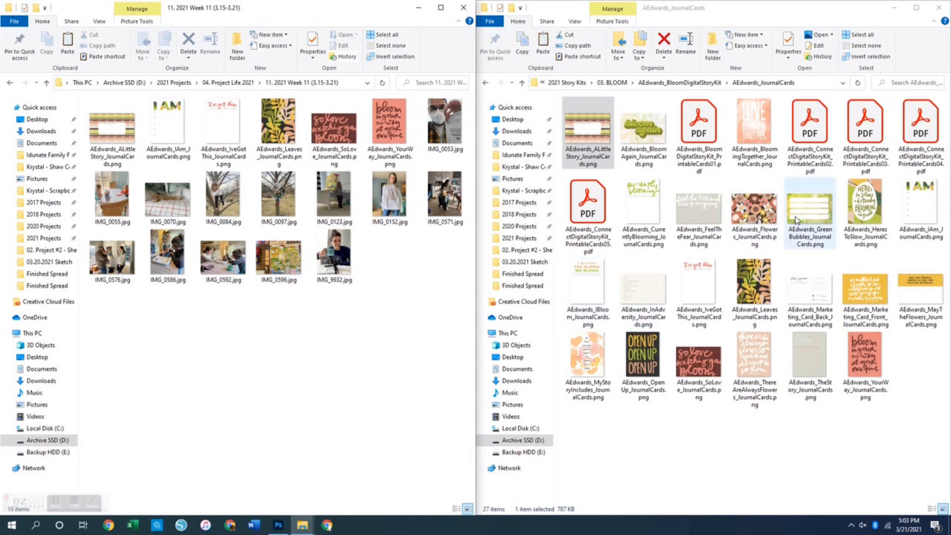
# Look through the kit's AEdwards_Chipboard Shapes folder and preview the BringOnTheLessons chipboard shape, closing the preview
pyautogui.click(701, 85)
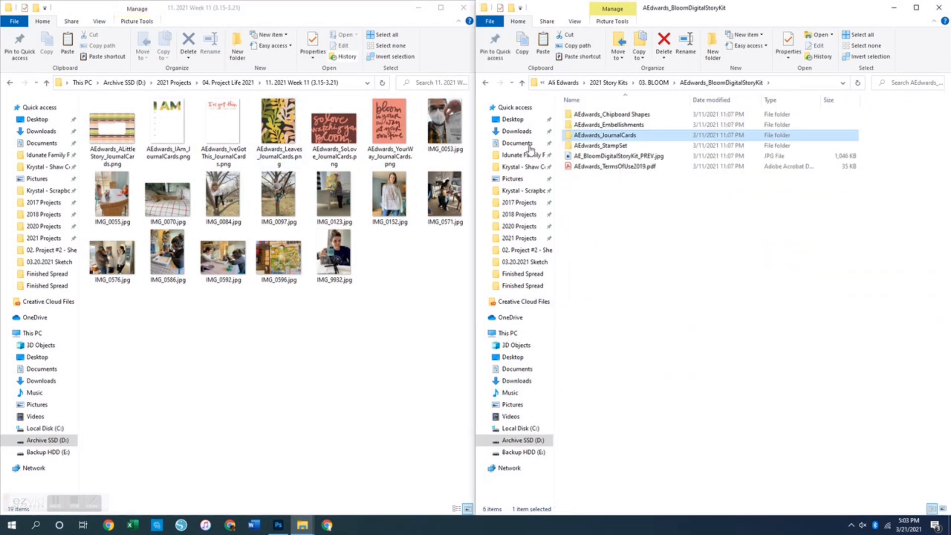
pyautogui.doubleClick(611, 114)
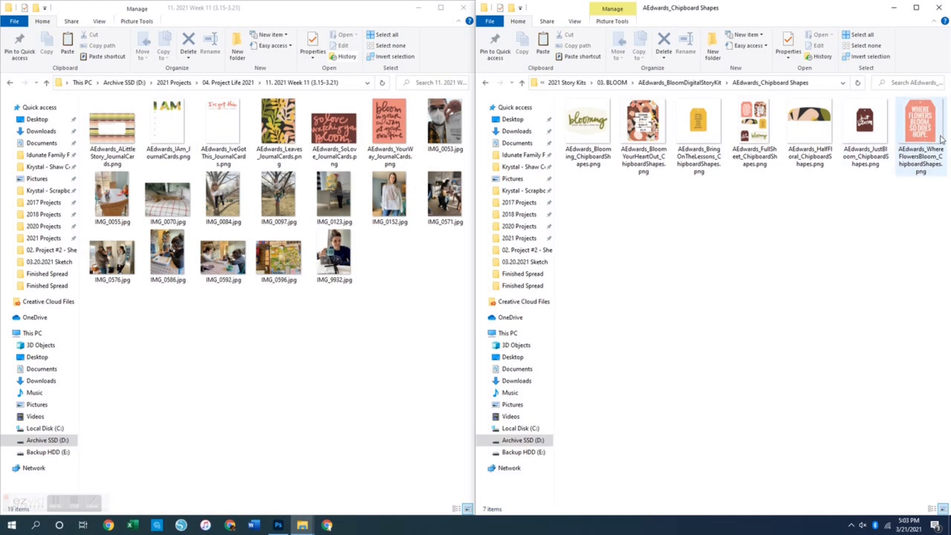
pyautogui.click(806, 127)
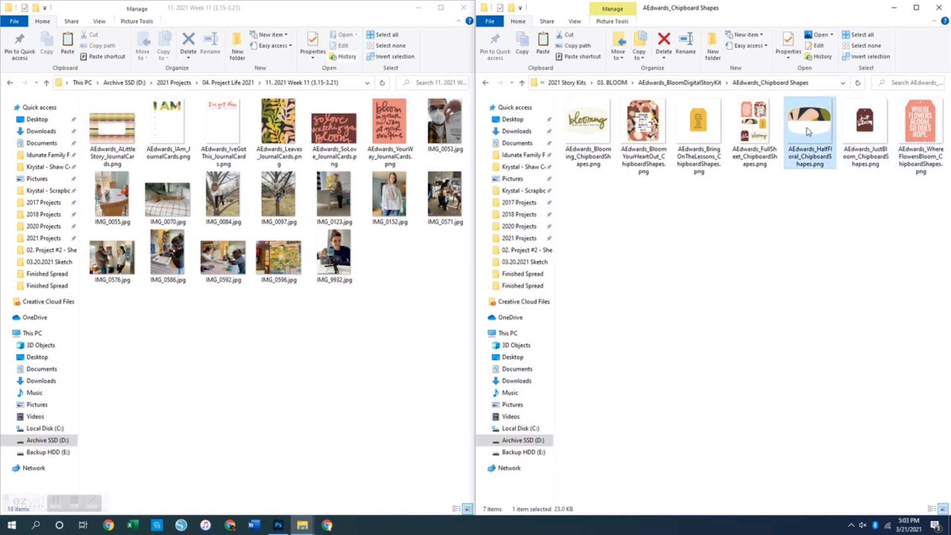
pyautogui.doubleClick(700, 130)
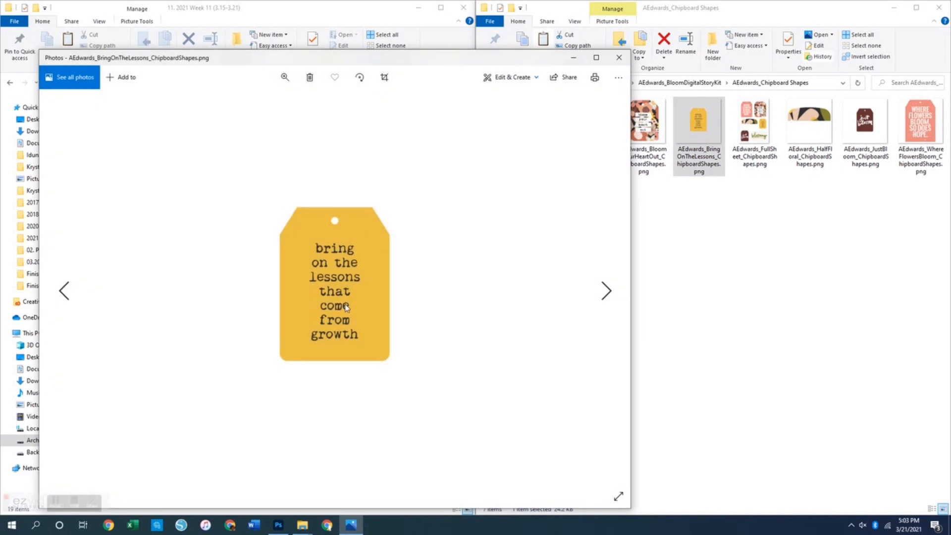
pyautogui.click(619, 57)
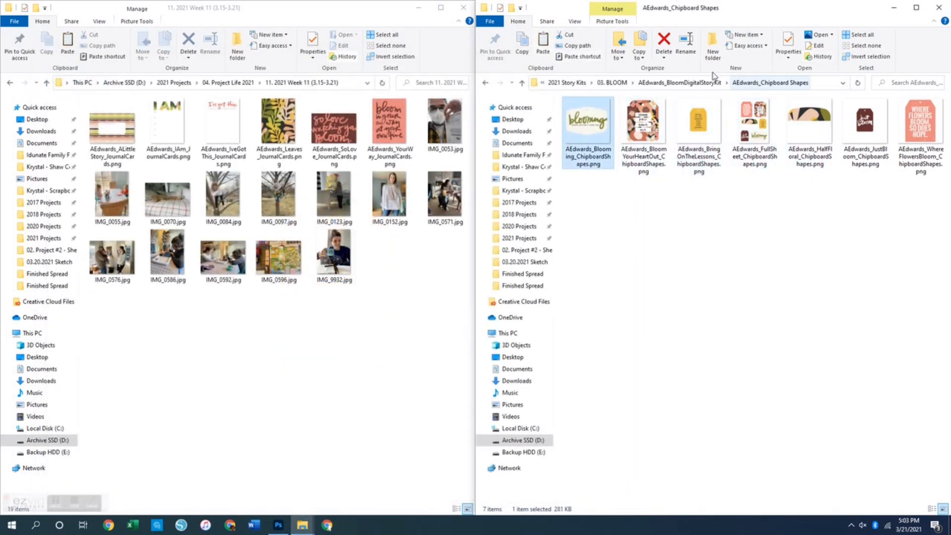
# Look through the AEdwards_CorkWords folder inside the kit's AEdwards_Embellishments folder
pyautogui.click(693, 83)
pyautogui.doubleClick(625, 124)
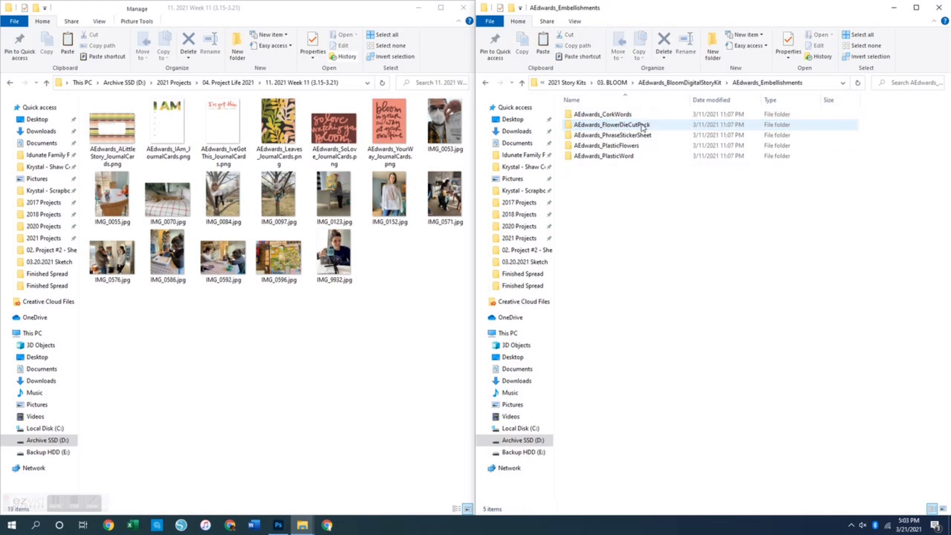
pyautogui.doubleClick(634, 115)
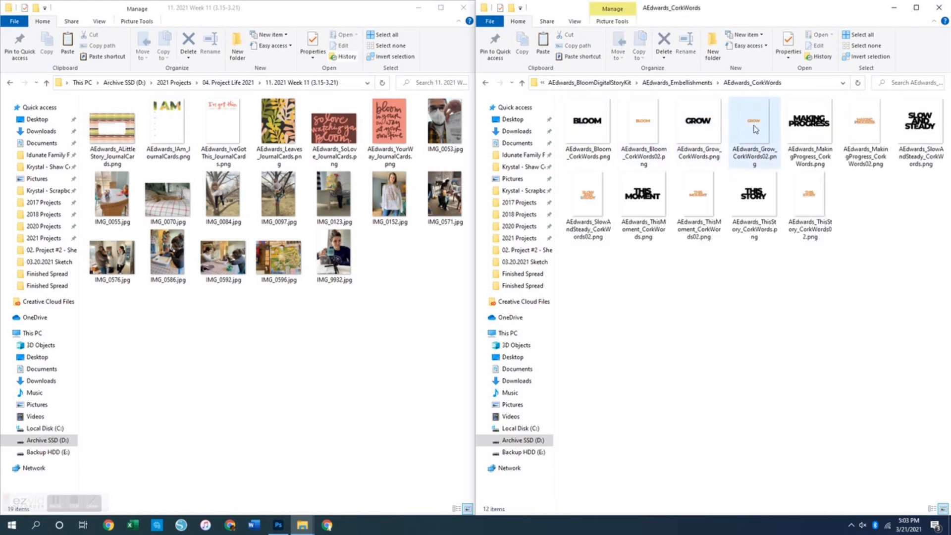
# Copy AEdwards_LeafBorder_FlowerDieCutPack.png from the embellishments' AEdwards_FlowerDieCutPack folder into the Week 11 folder
pyautogui.click(698, 86)
pyautogui.doubleClick(625, 124)
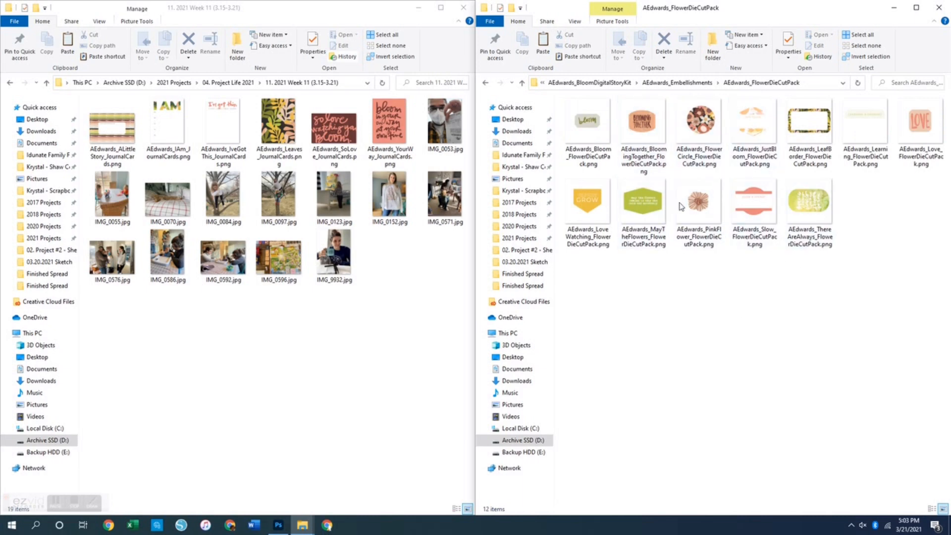
pyautogui.click(697, 208)
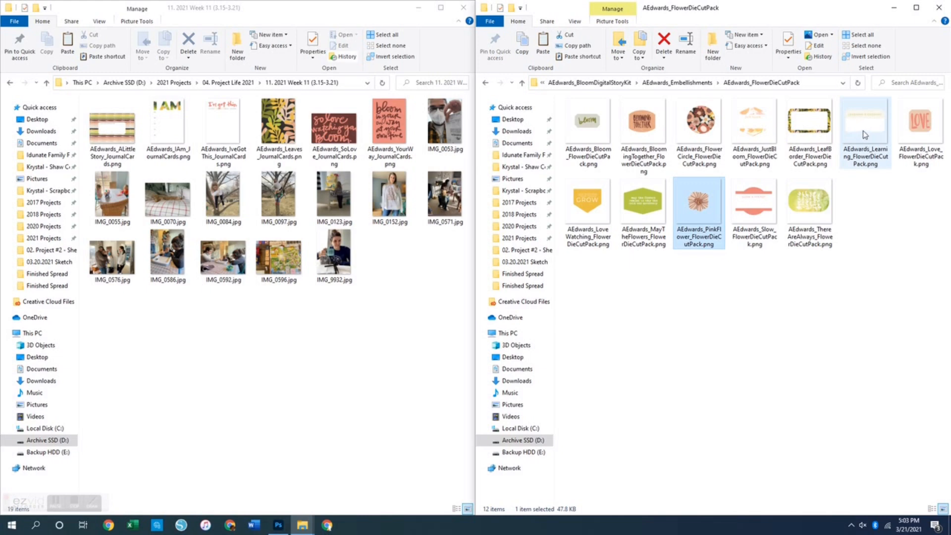
pyautogui.click(807, 125)
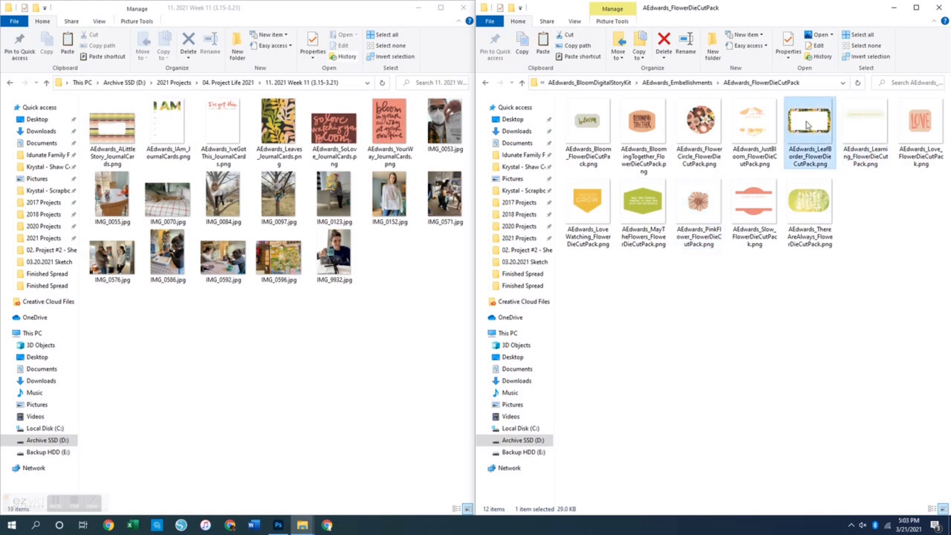
pyautogui.moveTo(807, 125); pyautogui.dragTo(465, 293)
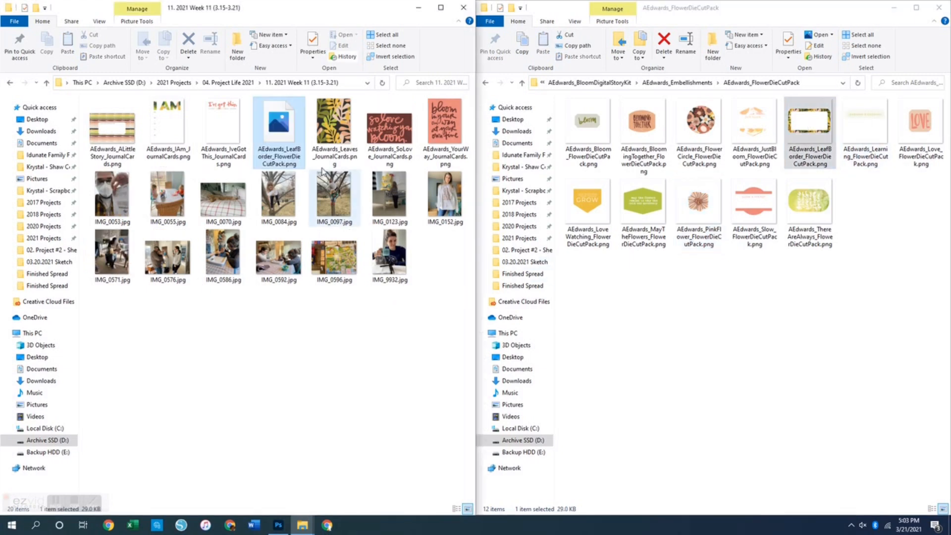
# Copy the BloomingTogether, LoveWatching, PinkFlower and Love die cuts from the FlowerDieCutPack folder into the Week 11 folder together
pyautogui.click(698, 342)
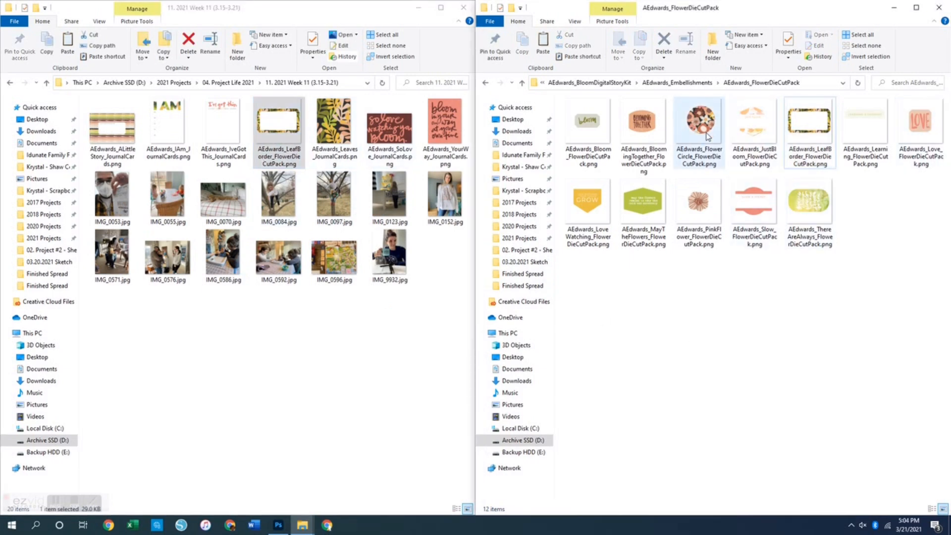
pyautogui.click(642, 131)
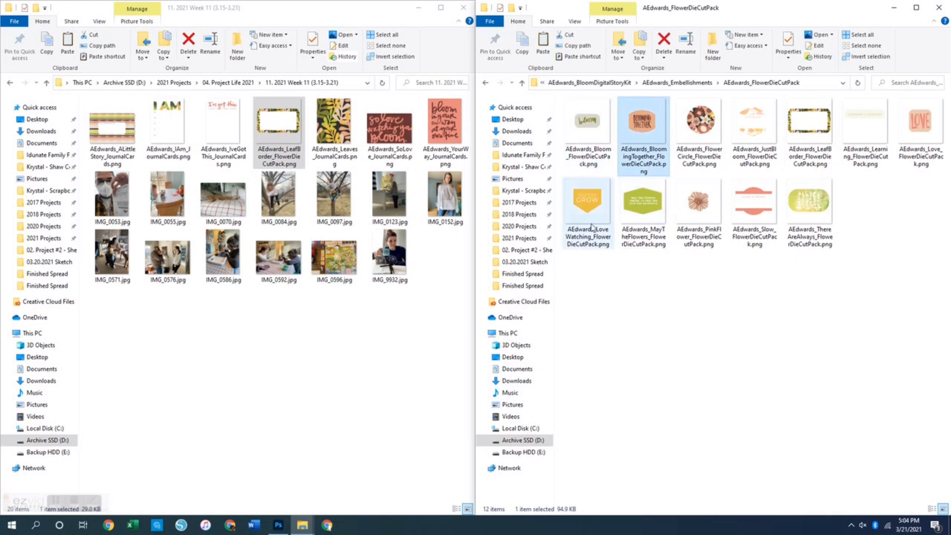
pyautogui.keyDown('ctrl'); pyautogui.click(586, 209); pyautogui.keyUp('ctrl')
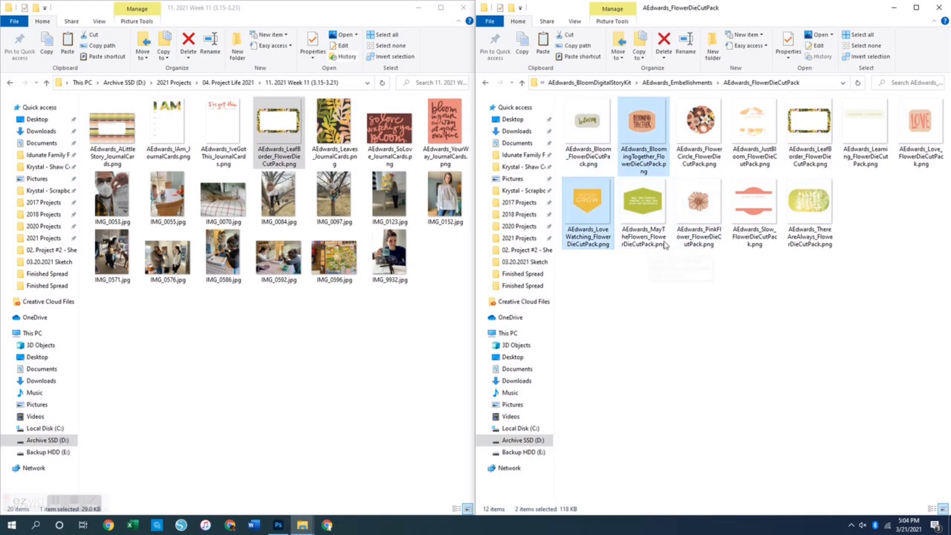
pyautogui.keyDown('ctrl'); pyautogui.click(698, 208); pyautogui.keyUp('ctrl')
pyautogui.keyDown('ctrl'); pyautogui.click(915, 147); pyautogui.keyUp('ctrl')
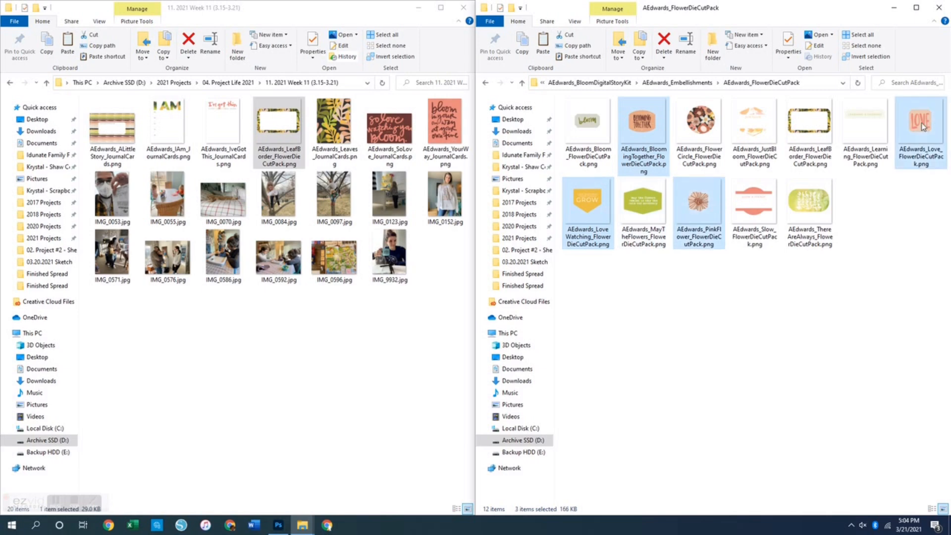
pyautogui.hotkey('ctrl', 'c')
pyautogui.click(304, 346)
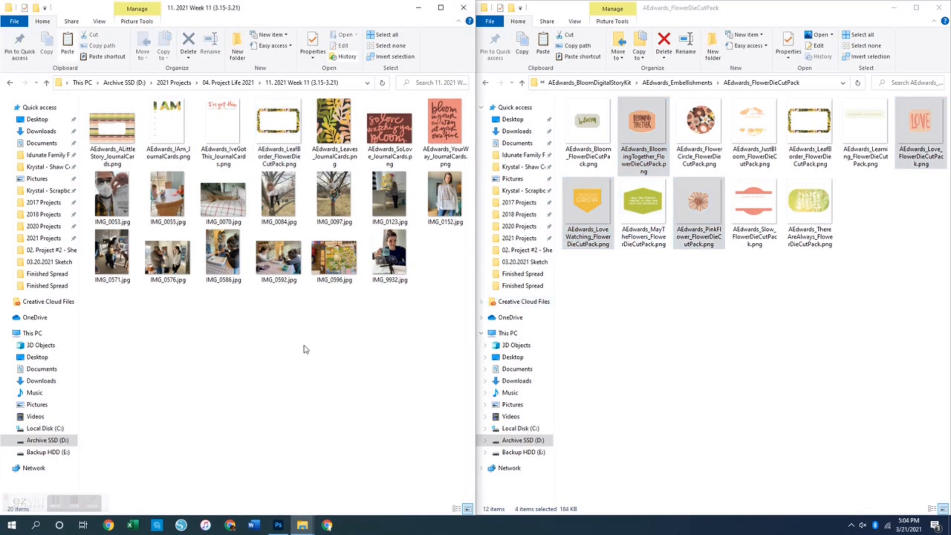
pyautogui.hotkey('ctrl', 'v')
# Look through the AEdwards_PhraseStickerSheet, AEdwards_PlasticFlowers and AEdwards_PlasticWord folders, and return to the Bloom digital story kit folder to check AEdwards_StampSet
pyautogui.click(620, 356)
pyautogui.click(688, 83)
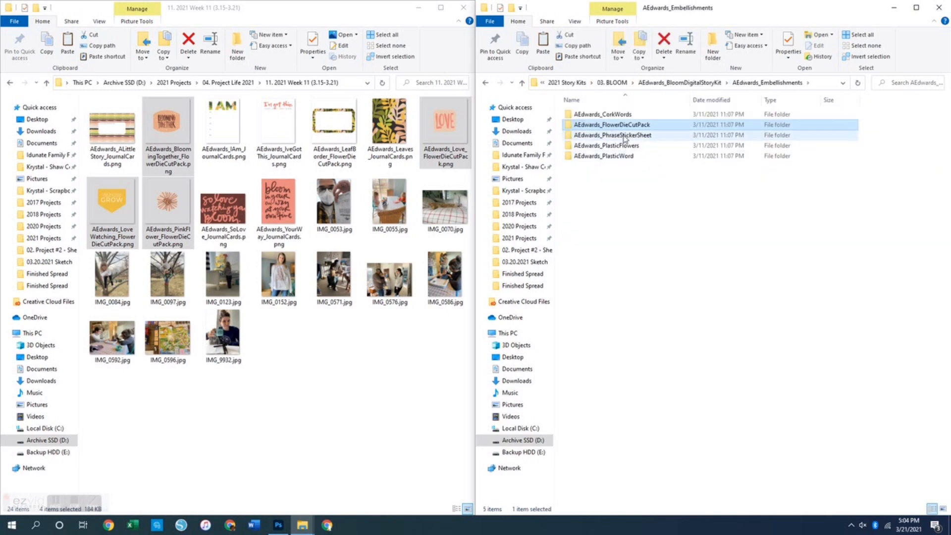
pyautogui.doubleClick(625, 138)
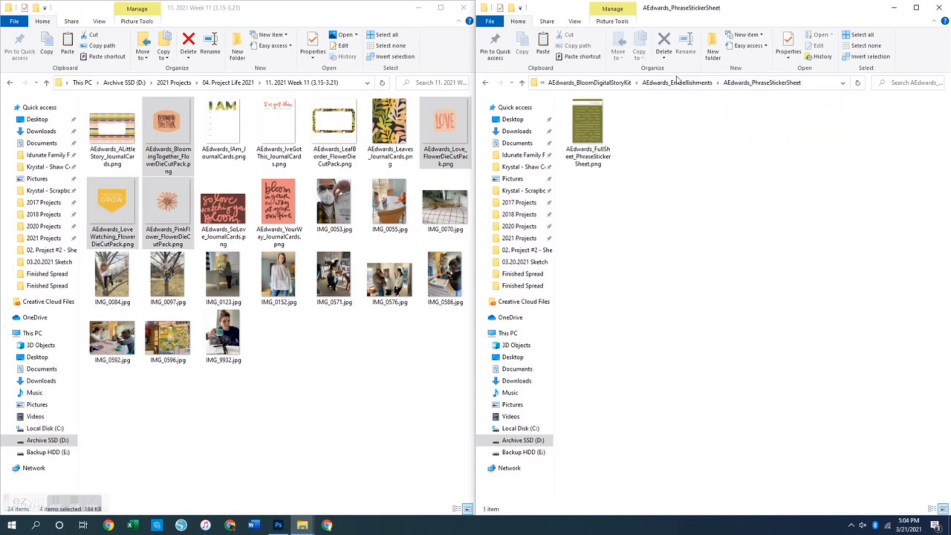
pyautogui.click(677, 83)
pyautogui.click(638, 147)
pyautogui.doubleClick(638, 147)
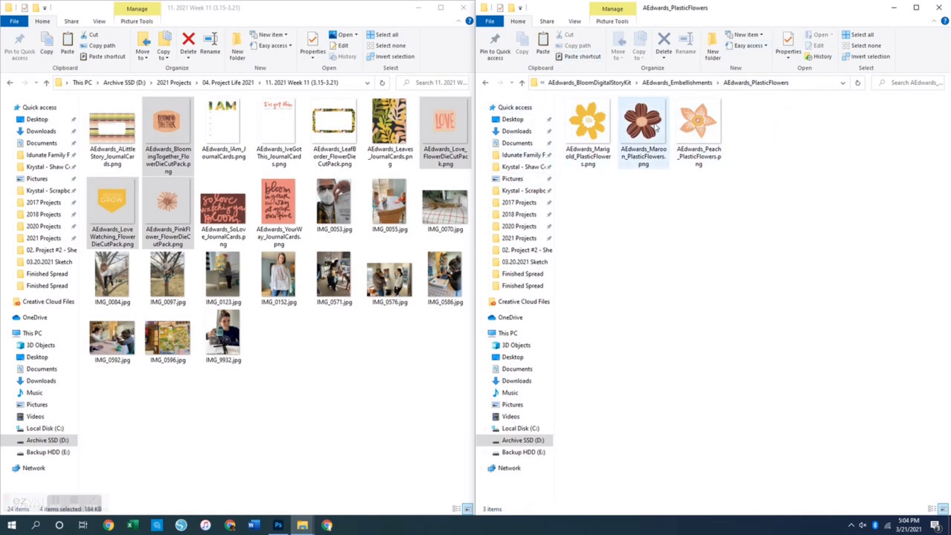
pyautogui.click(677, 83)
pyautogui.click(600, 157)
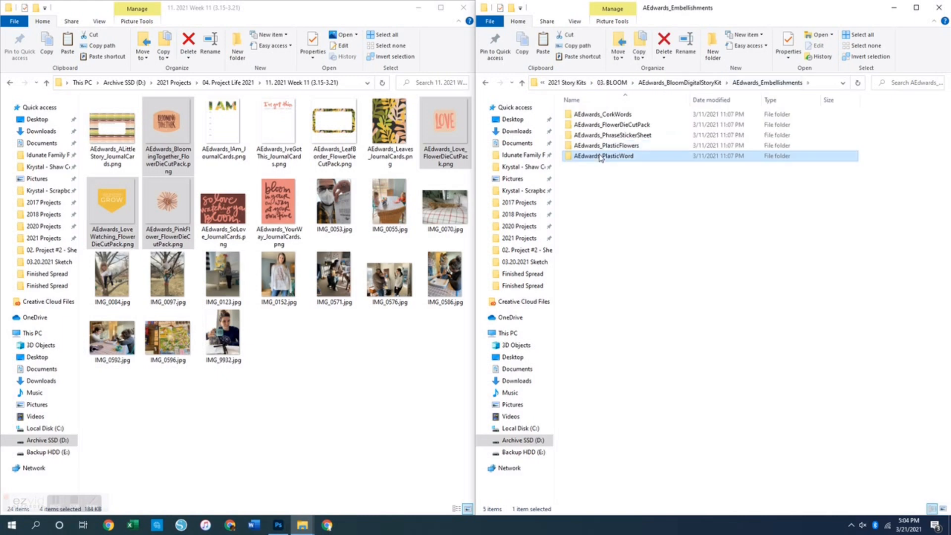
pyautogui.doubleClick(600, 156)
pyautogui.click(687, 83)
pyautogui.click(621, 146)
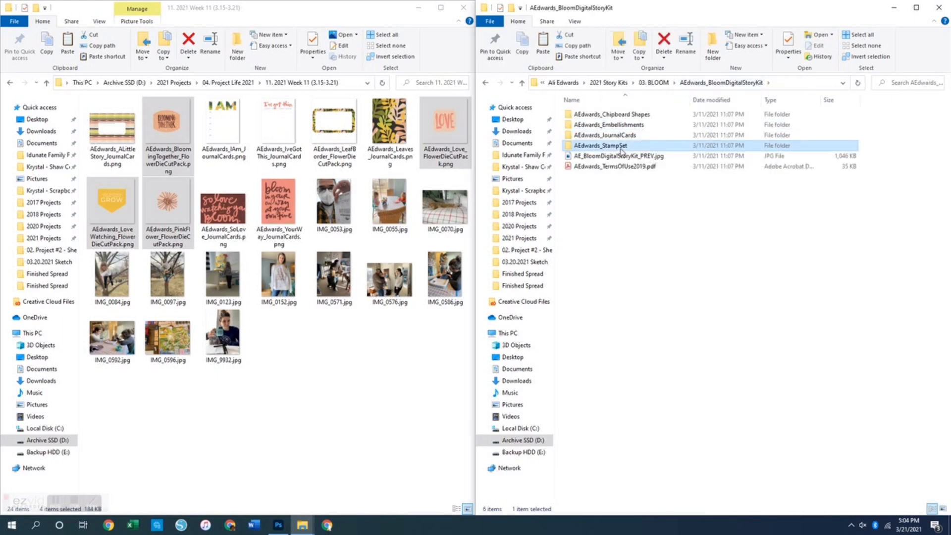
# Look through the PuffyStickerSheet, FeltFlowers and EnvelopePacket add-on folders in 03. BLOOM, returning to 03. BLOOM
pyautogui.click(652, 83)
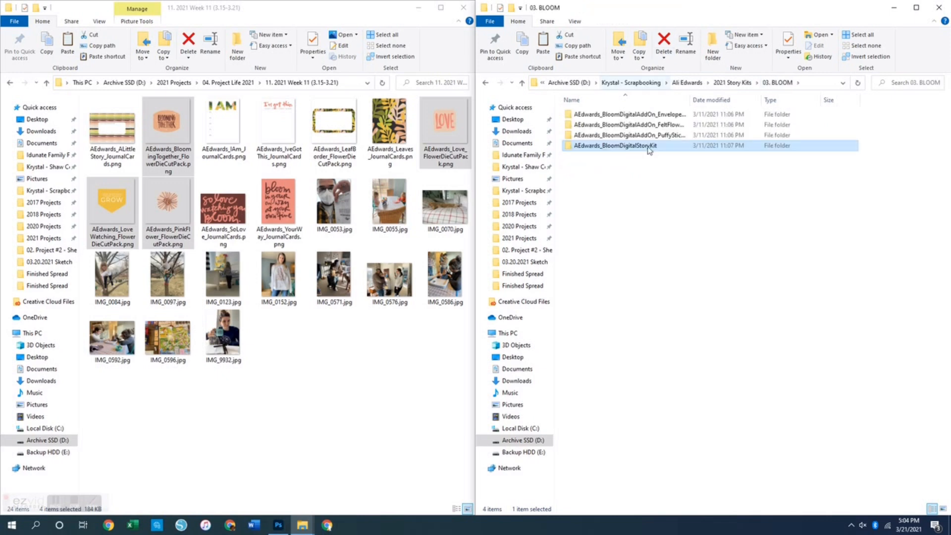
pyautogui.doubleClick(666, 137)
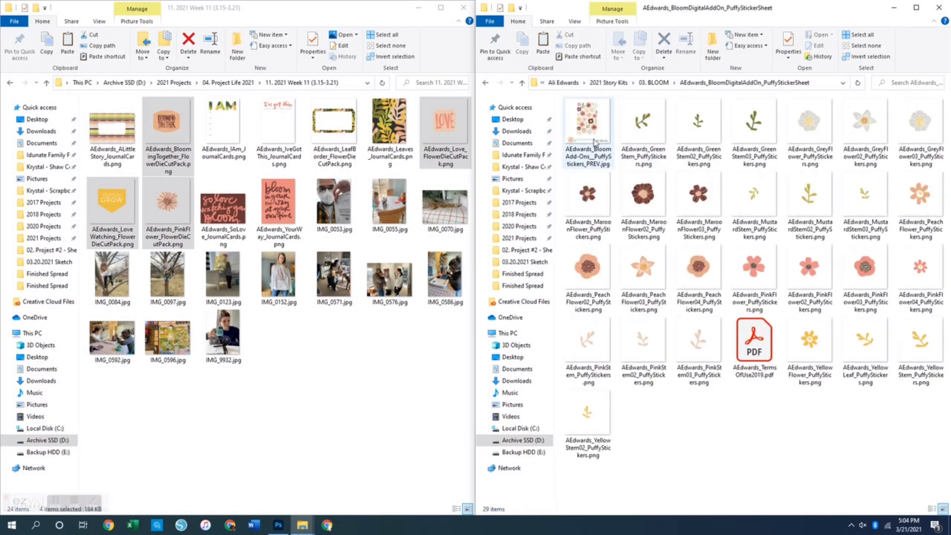
pyautogui.click(653, 83)
pyautogui.doubleClick(626, 124)
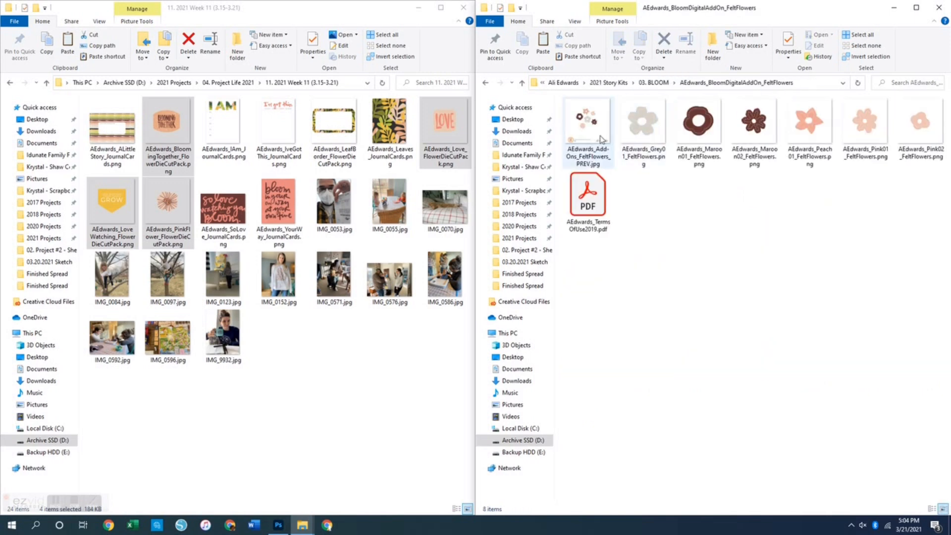
pyautogui.click(654, 82)
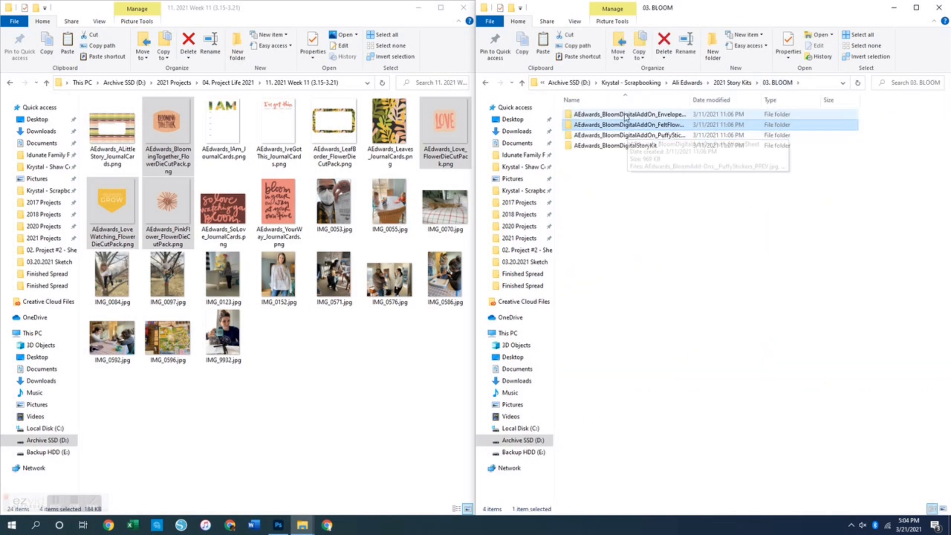
pyautogui.doubleClick(624, 114)
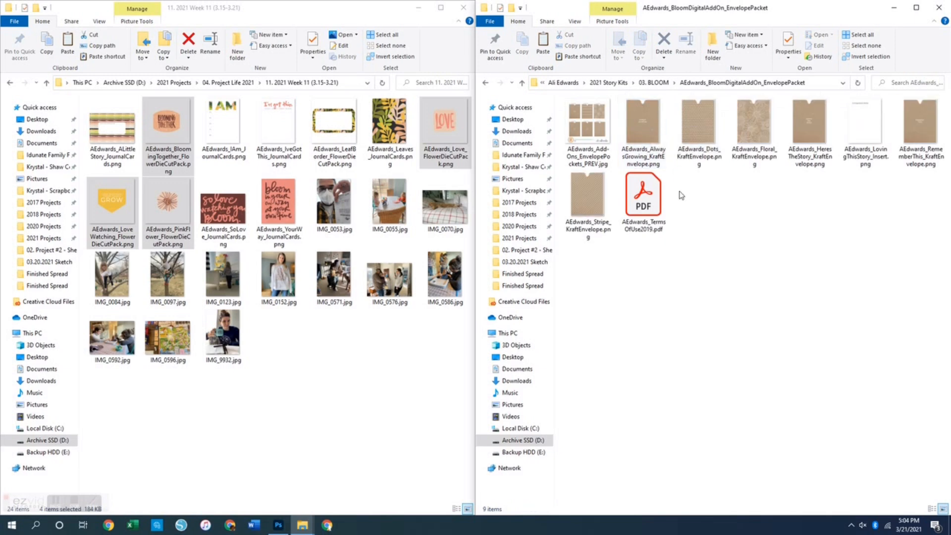
pyautogui.click(656, 83)
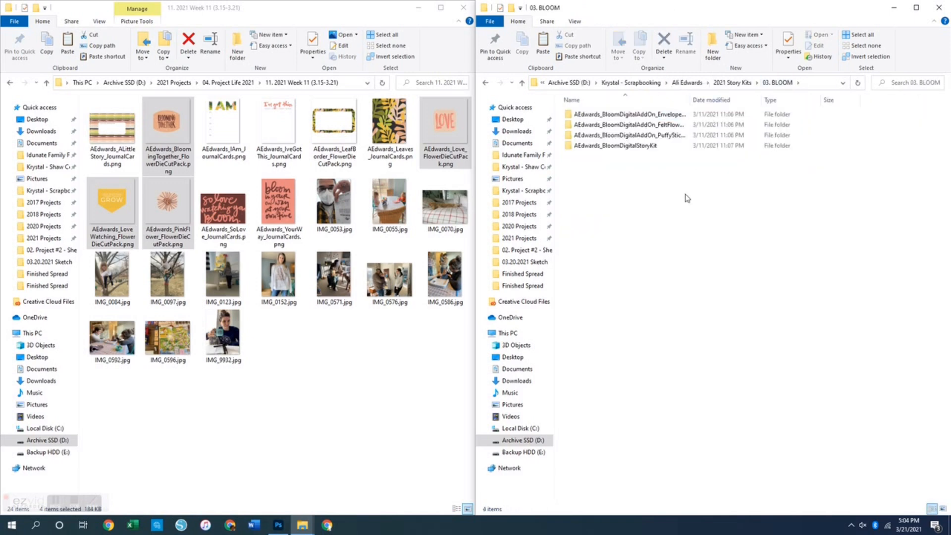
# Close the 03. BLOOM folder window, maximize the Week 11 folder window and deselect its files
pyautogui.click(938, 8)
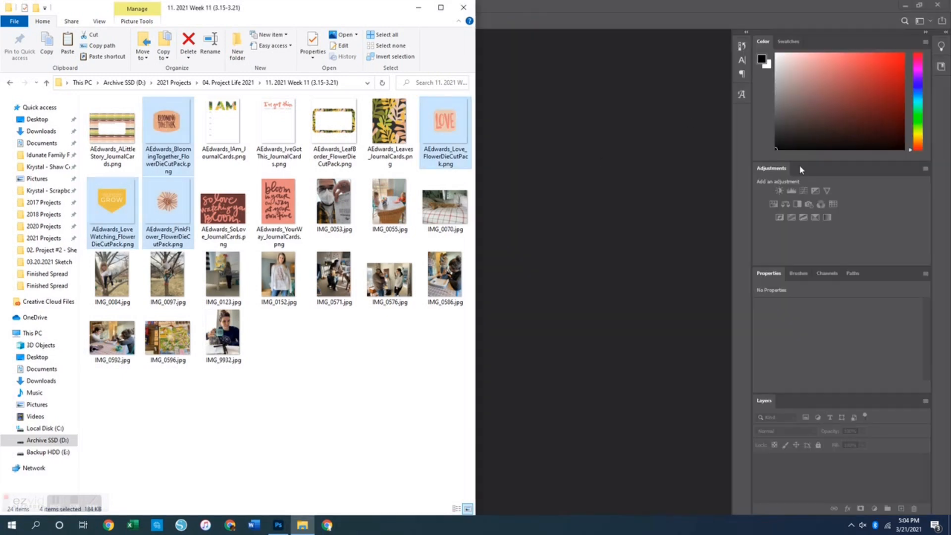
pyautogui.click(440, 7)
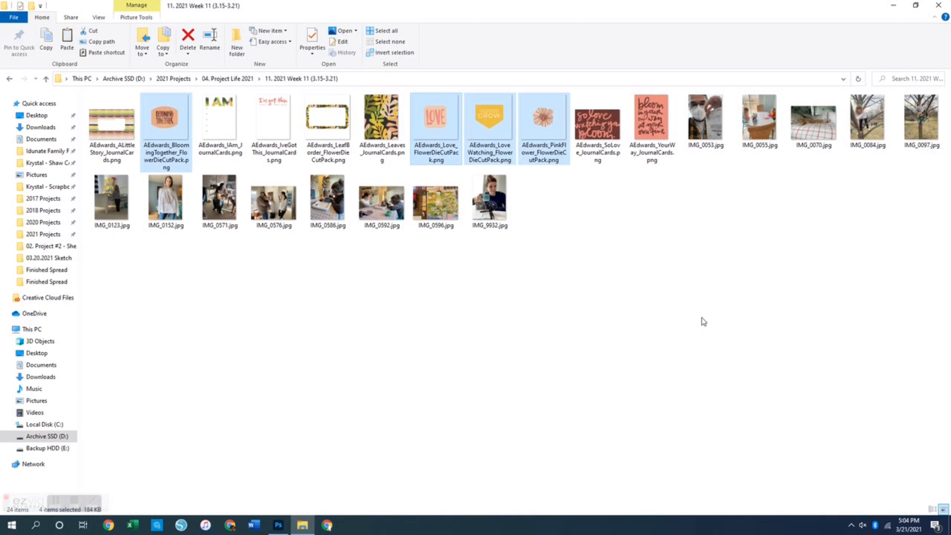
pyautogui.click(637, 318)
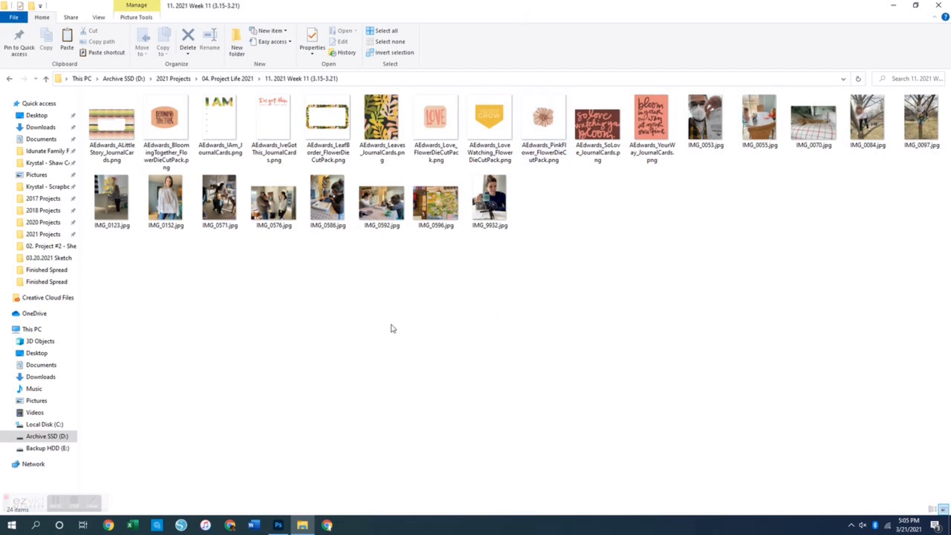
# Switch to Photoshop and create a new blank document of 18 x 12 in at 300 ppi
pyautogui.click(278, 525)
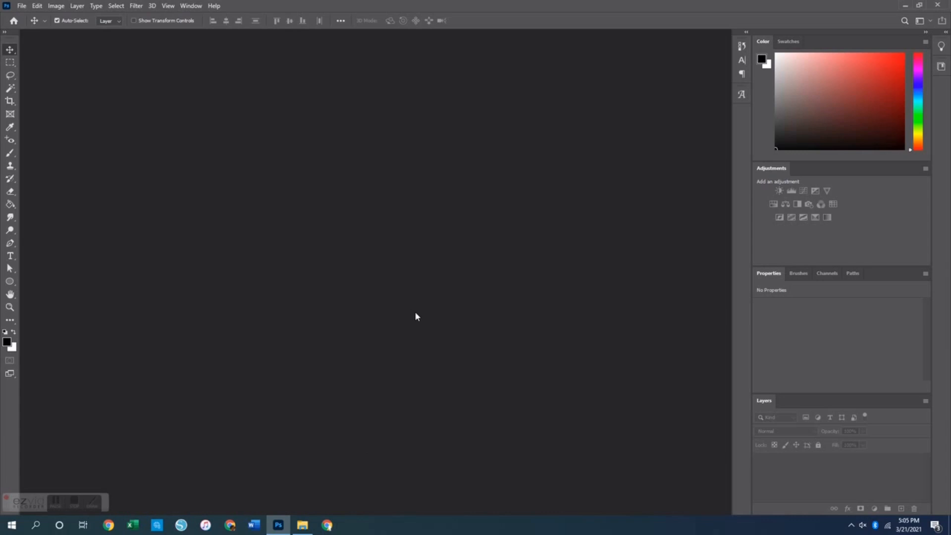
pyautogui.hotkey('ctrl', 'n')
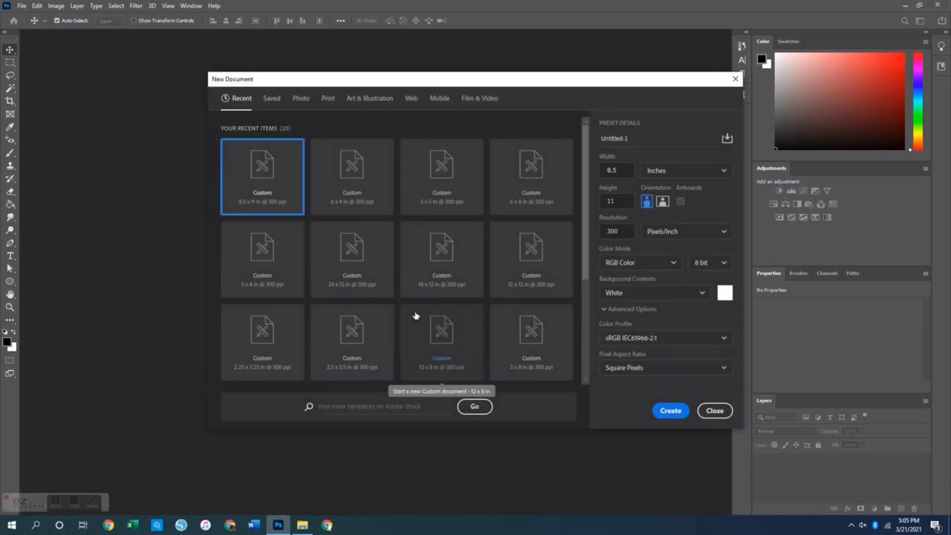
pyautogui.click(446, 283)
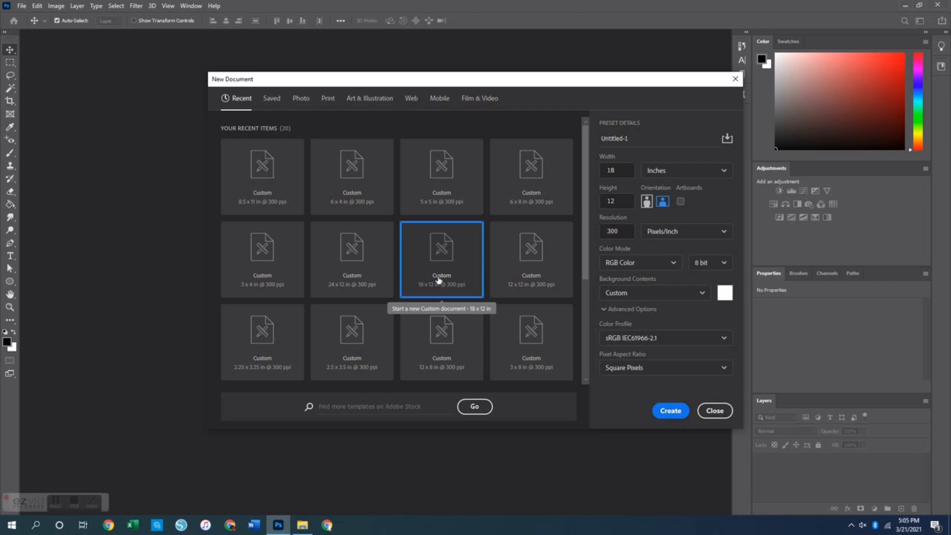
pyautogui.doubleClick(438, 280)
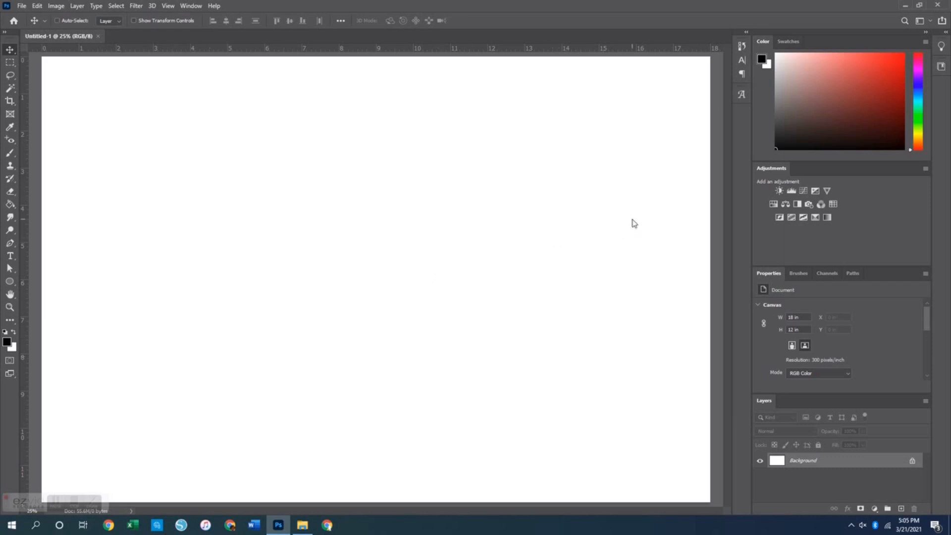
# Start opening files and browse to the 11. 2021 Week 11 (3.15-3.21) folder inside 04. Project Life 2021
pyautogui.hotkey('ctrl', 'o')
pyautogui.scroll(3, 50, 118)
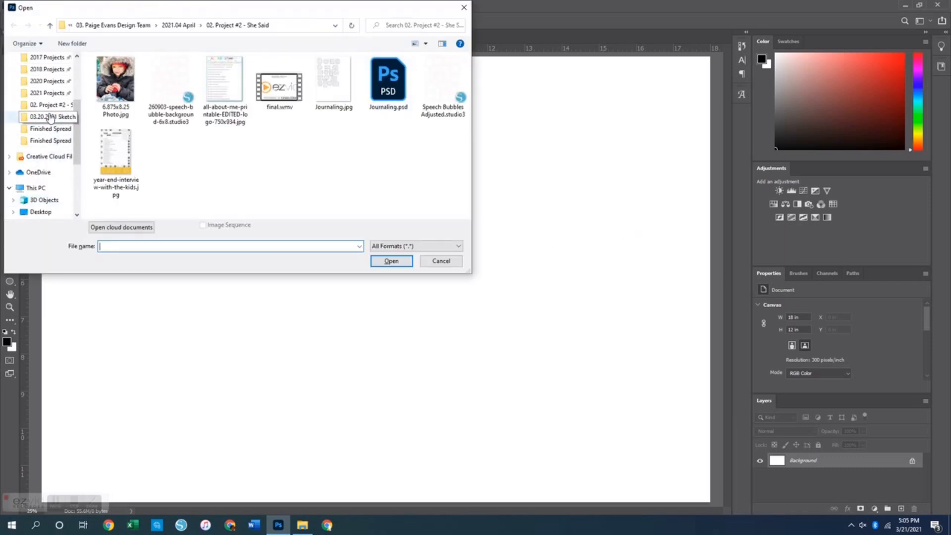
pyautogui.click(49, 118)
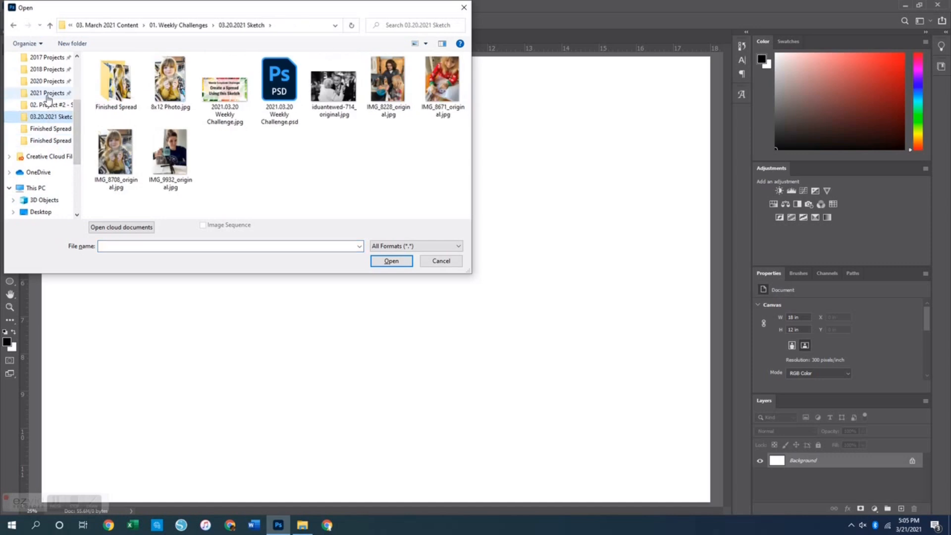
pyautogui.click(48, 94)
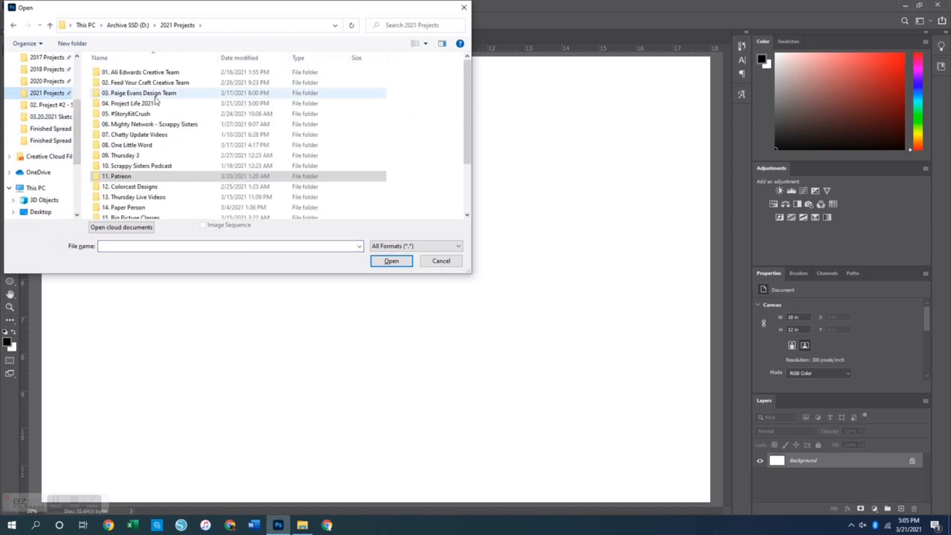
pyautogui.doubleClick(131, 103)
pyautogui.doubleClick(181, 186)
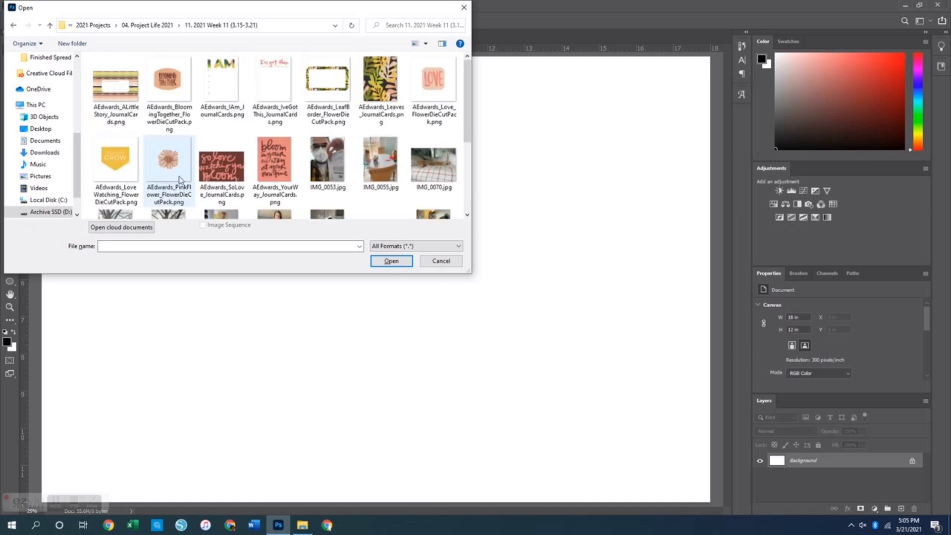
# Open the six journal cards ALittleStory, IAm, IveGotThis, Leaves, SoLove and YourWay together
pyautogui.click(109, 88)
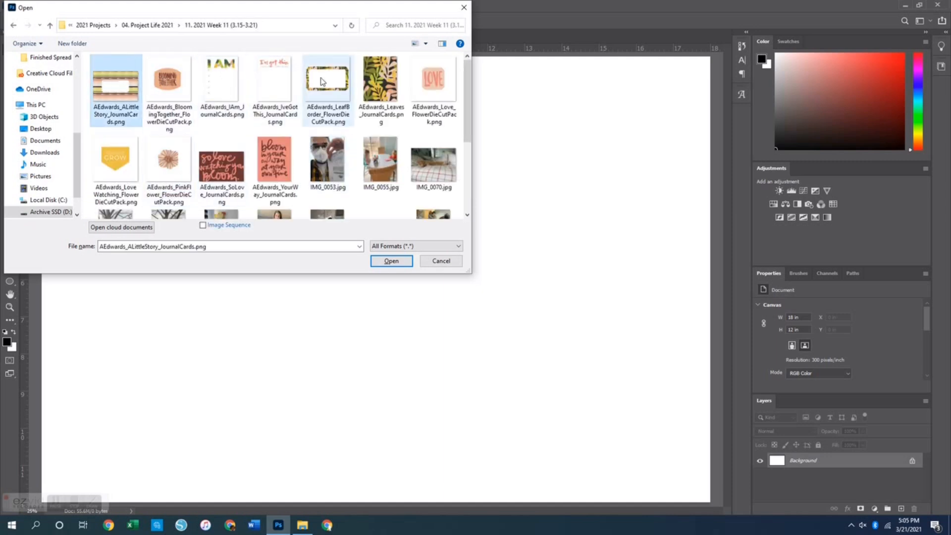
pyautogui.keyDown('ctrl'); pyautogui.click(219, 89); pyautogui.keyUp('ctrl')
pyautogui.keyDown('ctrl'); pyautogui.click(274, 87); pyautogui.keyUp('ctrl')
pyautogui.keyDown('ctrl'); pyautogui.click(380, 84); pyautogui.keyUp('ctrl')
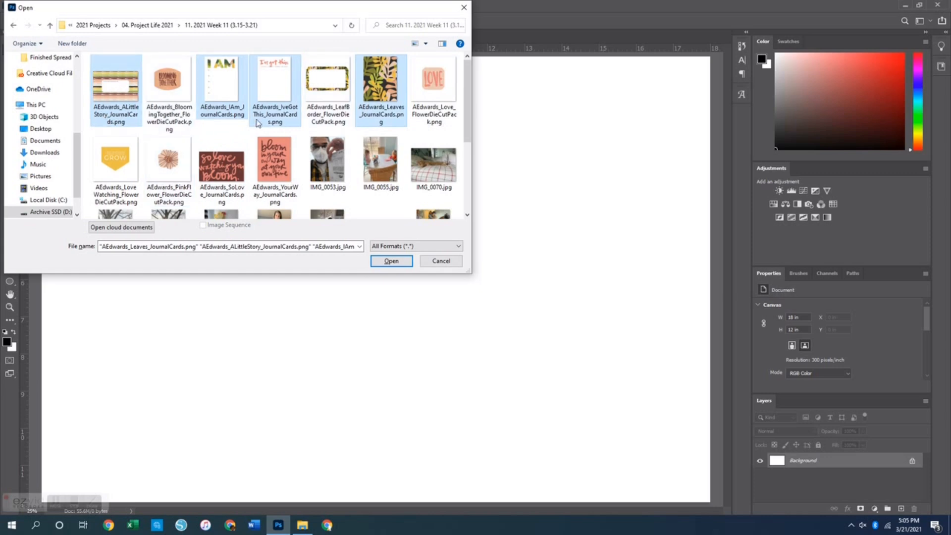
pyautogui.scroll(-3, 405, 134)
pyautogui.scroll(3, 381, 146)
pyautogui.keyDown('ctrl'); pyautogui.click(221, 164); pyautogui.keyUp('ctrl')
pyautogui.keyDown('ctrl'); pyautogui.click(273, 161); pyautogui.keyUp('ctrl')
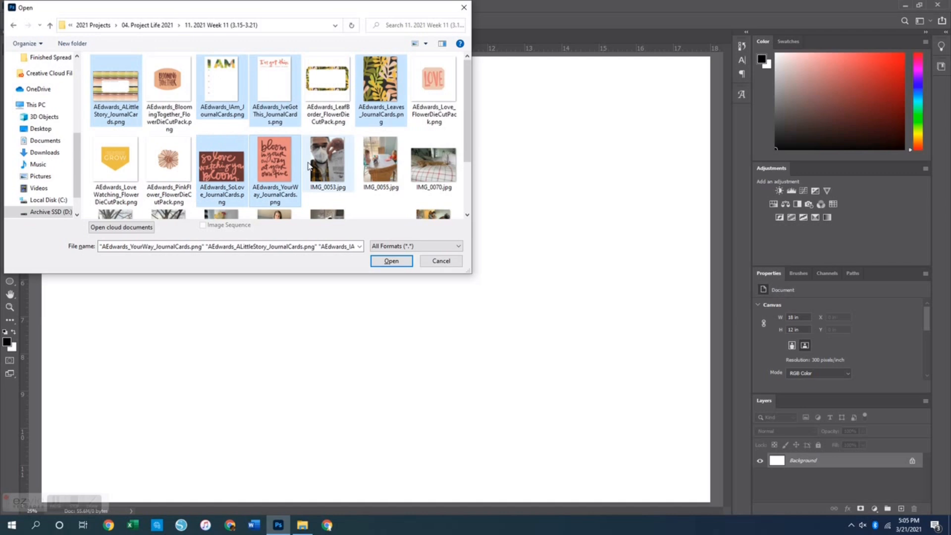
pyautogui.press('Return')
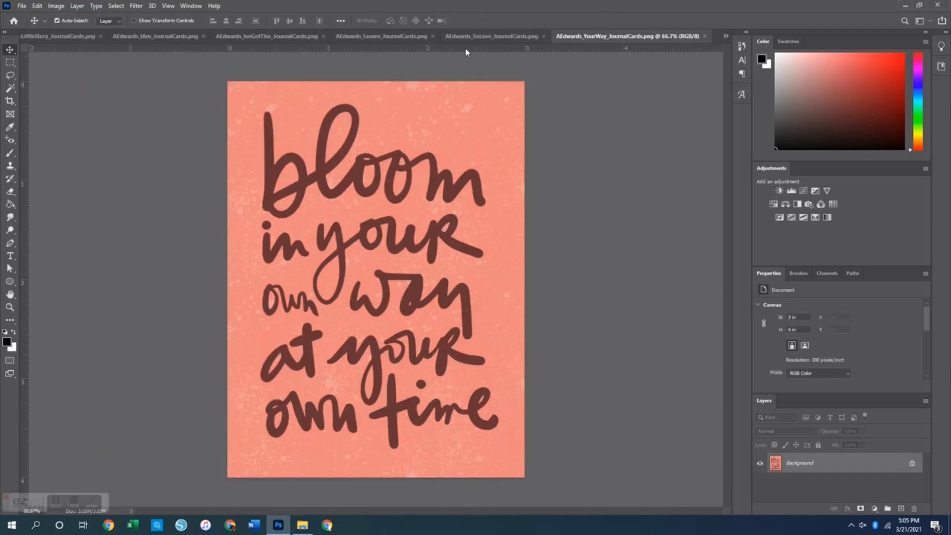
# Copy the Leaves card into the 18 x 12 in document, place it at the page's upper-left corner, and add a vertical guide along the left edge
pyautogui.click(382, 37)
pyautogui.hotkey('ctrl', 'c')
pyautogui.click(535, 37)
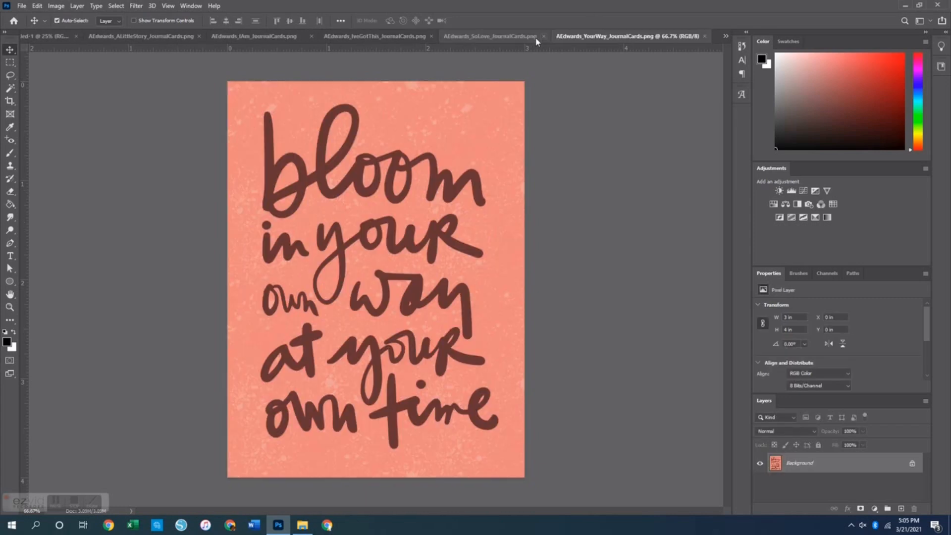
pyautogui.click(28, 37)
pyautogui.hotkey('ctrl', 'v')
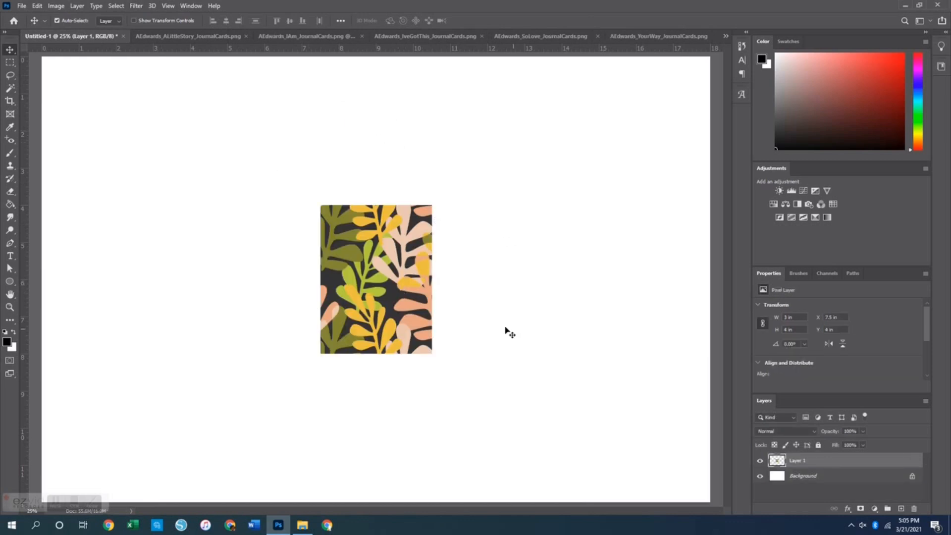
pyautogui.moveTo(389, 279); pyautogui.dragTo(113, 133)
pyautogui.click(381, 253)
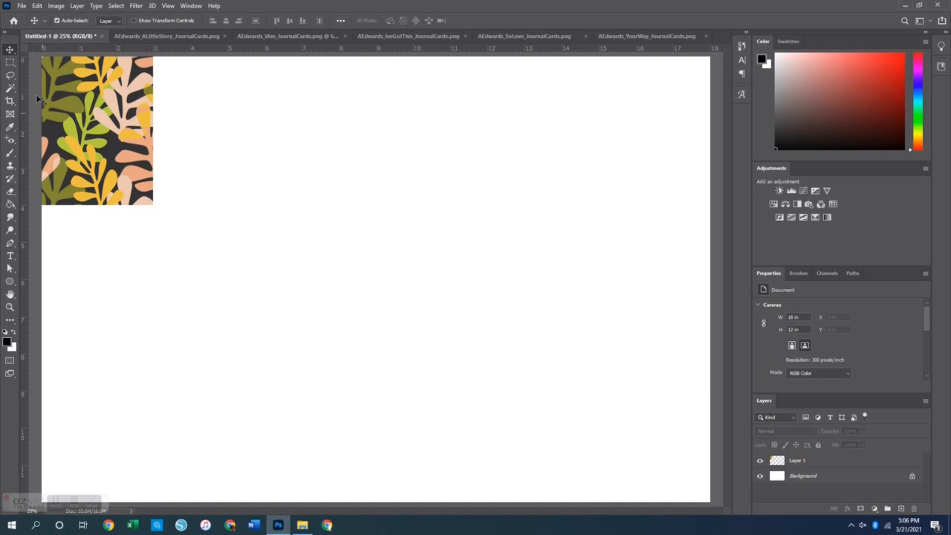
pyautogui.moveTo(56, 83); pyautogui.dragTo(56, 83)
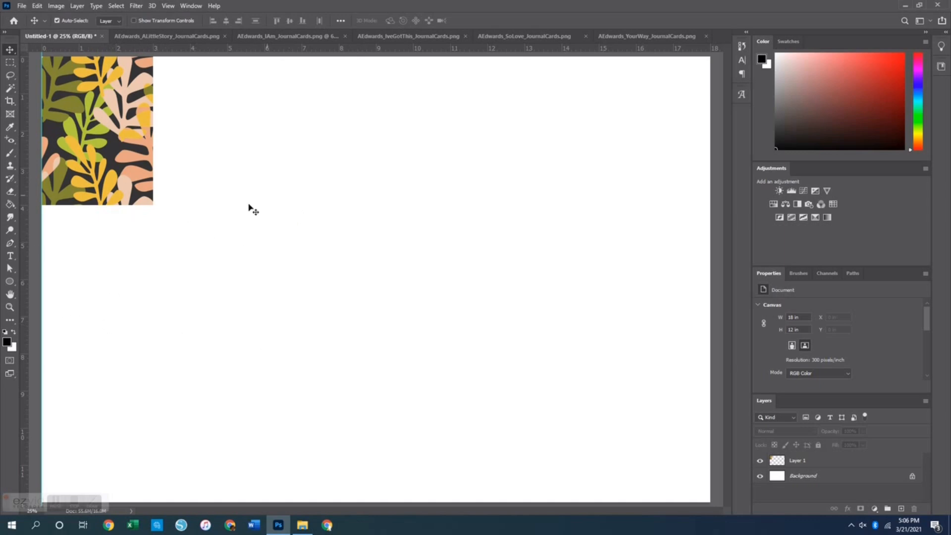
# Look through the other open journal cards and copy the SoLove card into the spread at X 3 in, Y 4 in
pyautogui.click(621, 36)
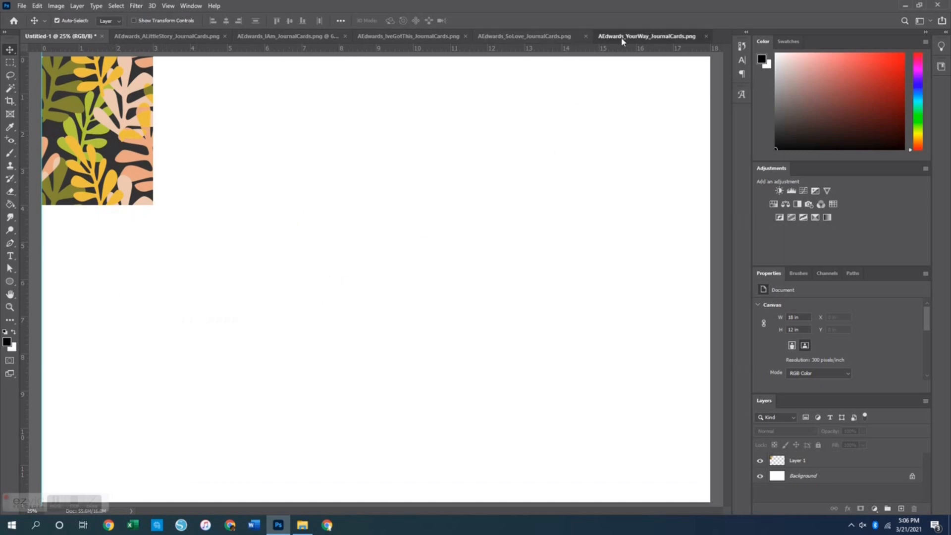
pyautogui.click(493, 37)
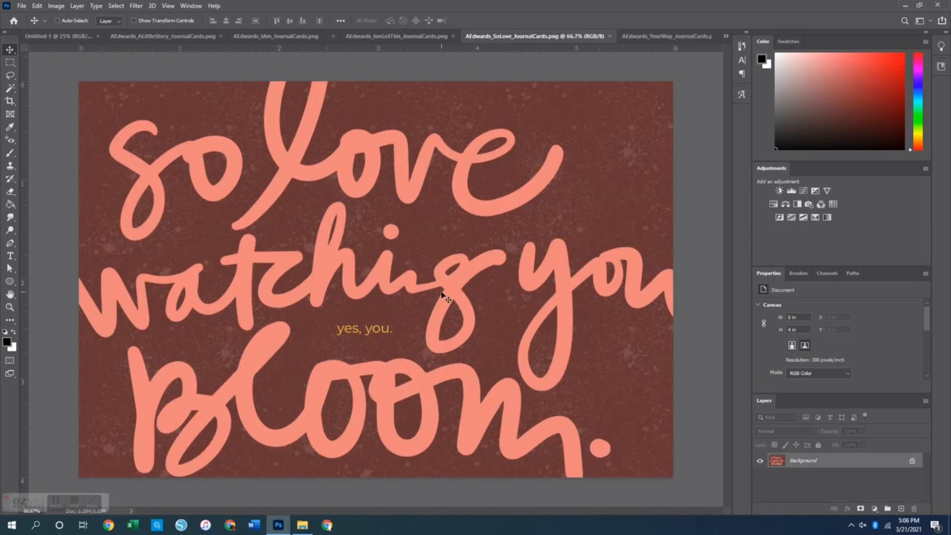
pyautogui.click(382, 36)
pyautogui.click(297, 36)
pyautogui.click(149, 37)
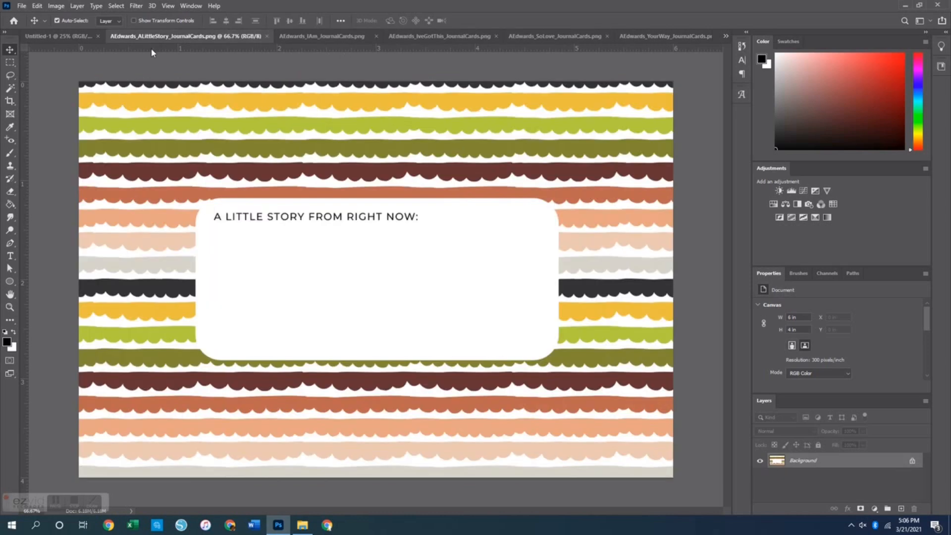
pyautogui.click(58, 36)
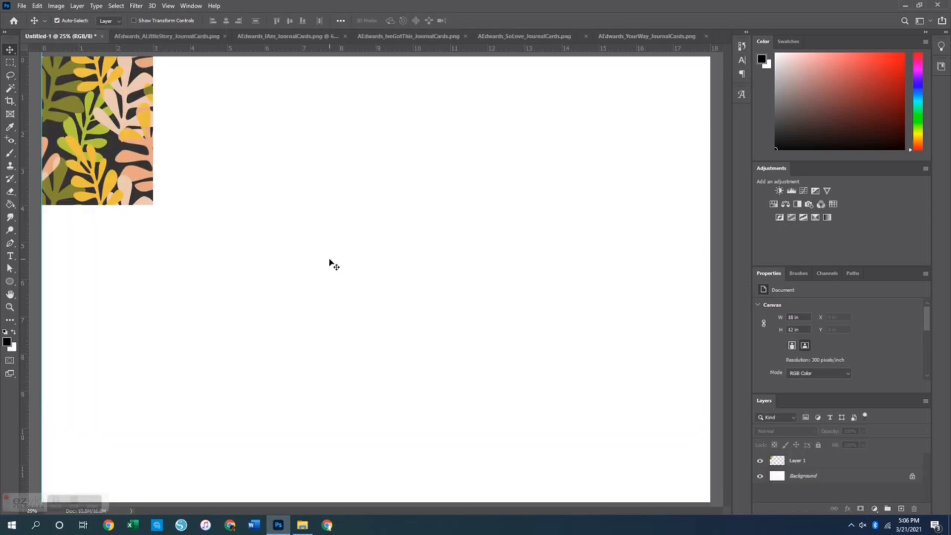
pyautogui.hotkey('ctrl', 'v')
pyautogui.moveTo(372, 236); pyautogui.dragTo(260, 236)
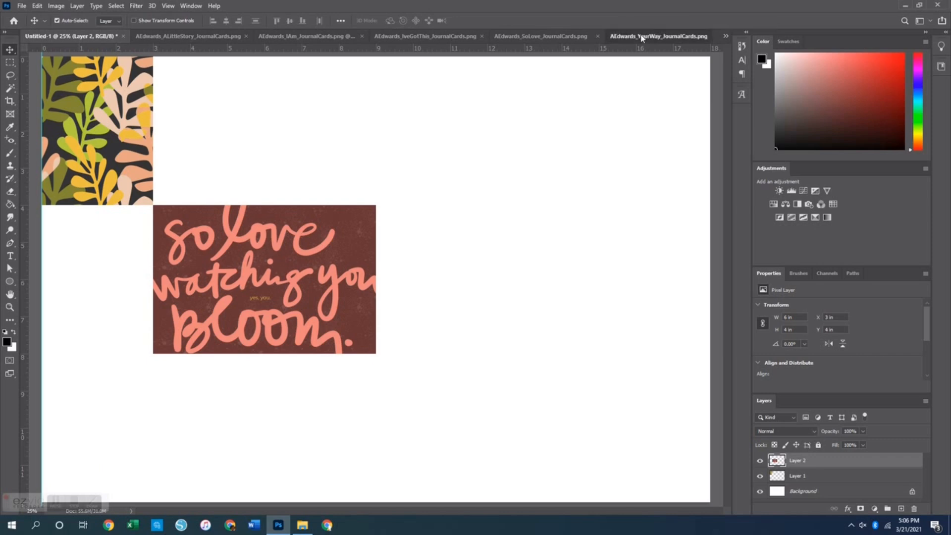
# Close the SoLove file, copy the IveGotThis card into the spread and place it at X 0 in, Y 8 in
pyautogui.click(625, 38)
pyautogui.click(502, 38)
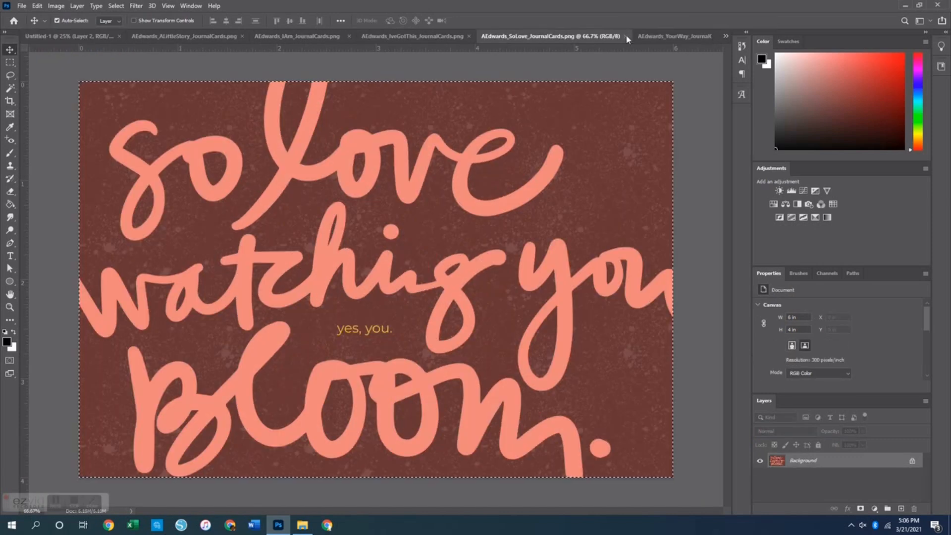
pyautogui.click(626, 36)
pyautogui.click(459, 38)
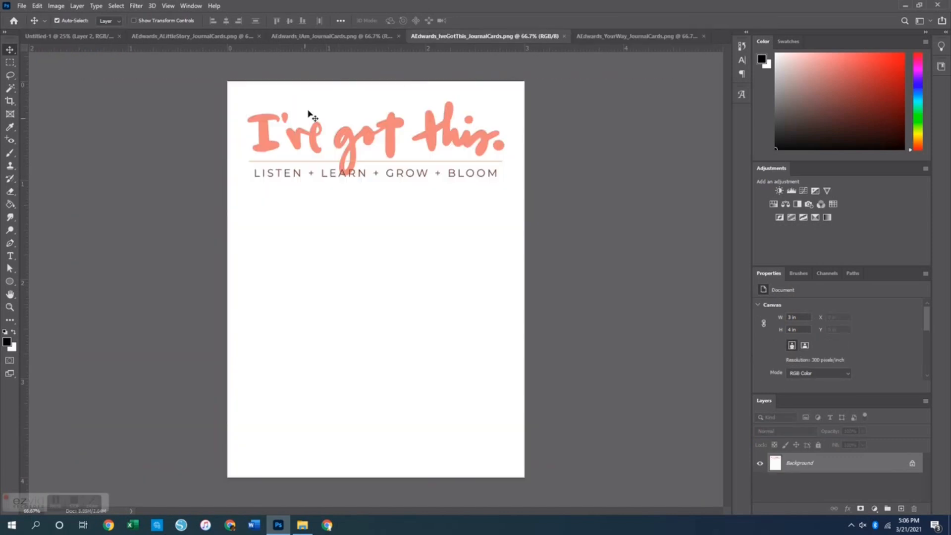
pyautogui.moveTo(331, 244); pyautogui.dragTo(248, 284)
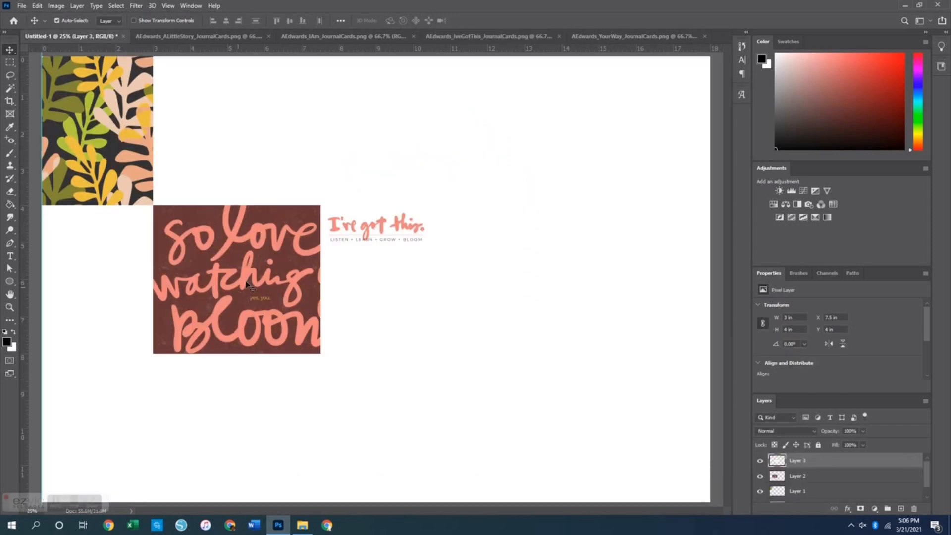
pyautogui.moveTo(402, 228); pyautogui.dragTo(120, 375)
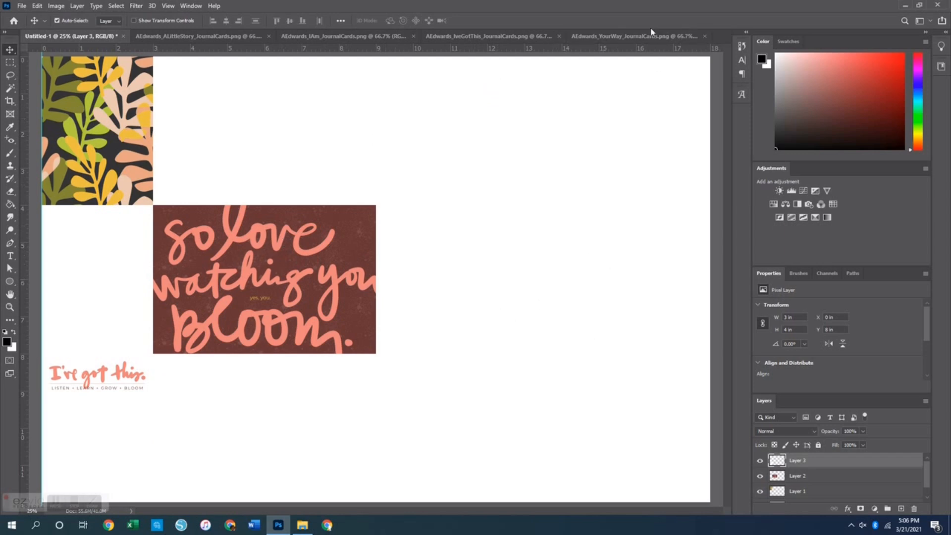
# Close the YourWay, IveGotThis, IAm and ALittleStory card files, leaving only the spread document open
pyautogui.click(687, 36)
pyautogui.click(704, 37)
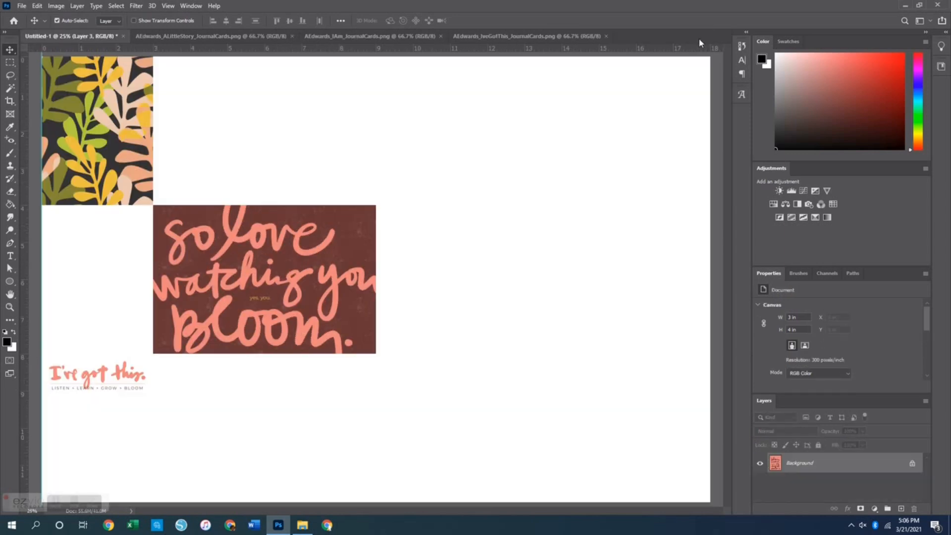
pyautogui.click(534, 37)
pyautogui.click(610, 37)
pyautogui.click(430, 36)
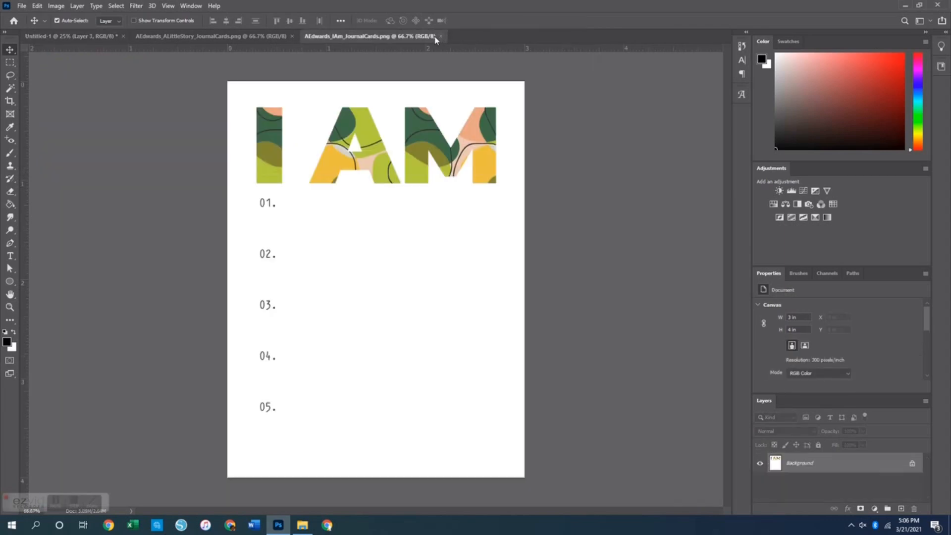
pyautogui.click(443, 36)
pyautogui.click(285, 37)
pyautogui.click(293, 37)
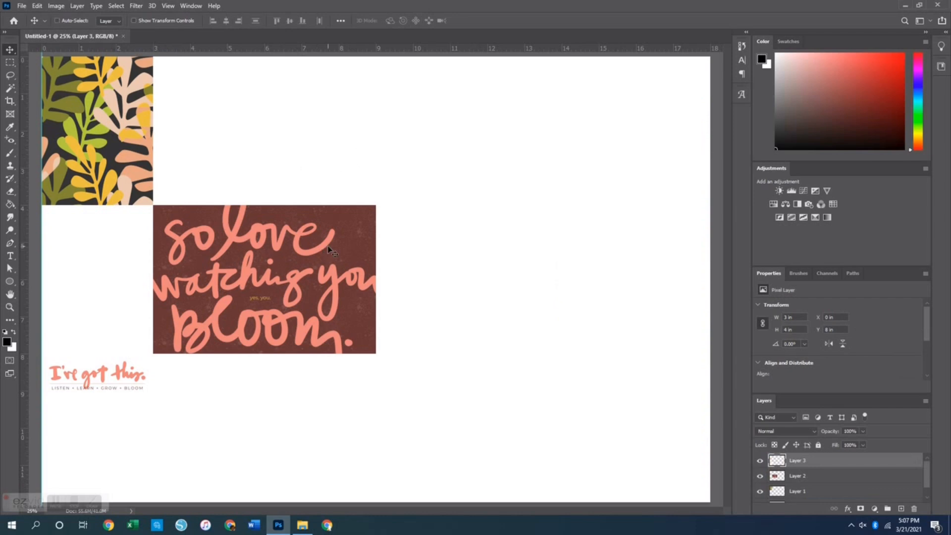
# Open the photos IMG_0055, IMG_0097, IMG_0576 and IMG_0592 together from the Week 11 project folder
pyautogui.hotkey('ctrl', 'o')
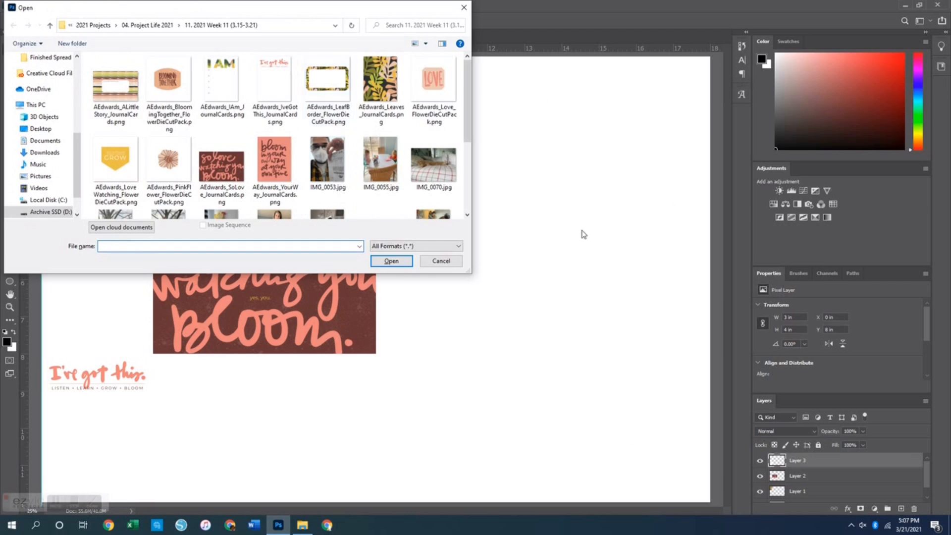
pyautogui.scroll(-1, 326, 189)
pyautogui.click(327, 116)
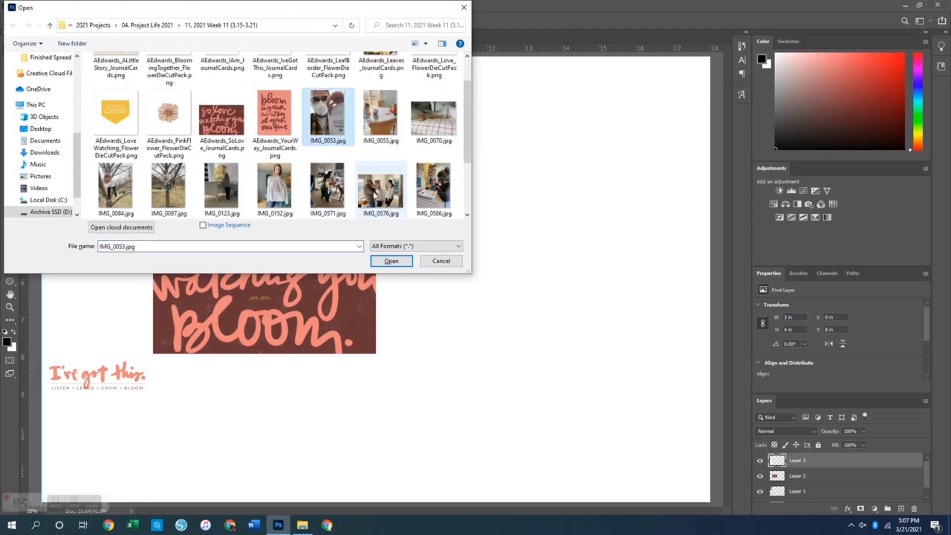
pyautogui.scroll(-1, 379, 191)
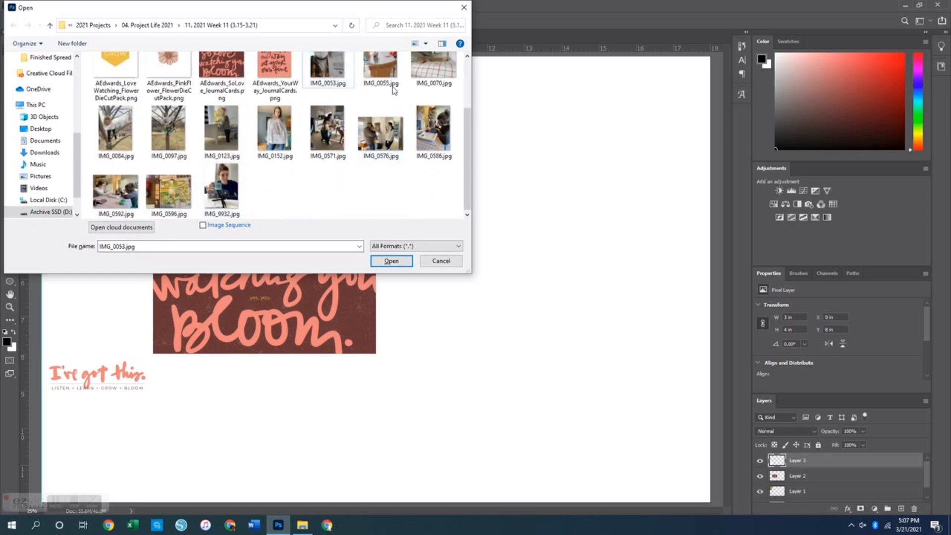
pyautogui.scroll(1, 429, 177)
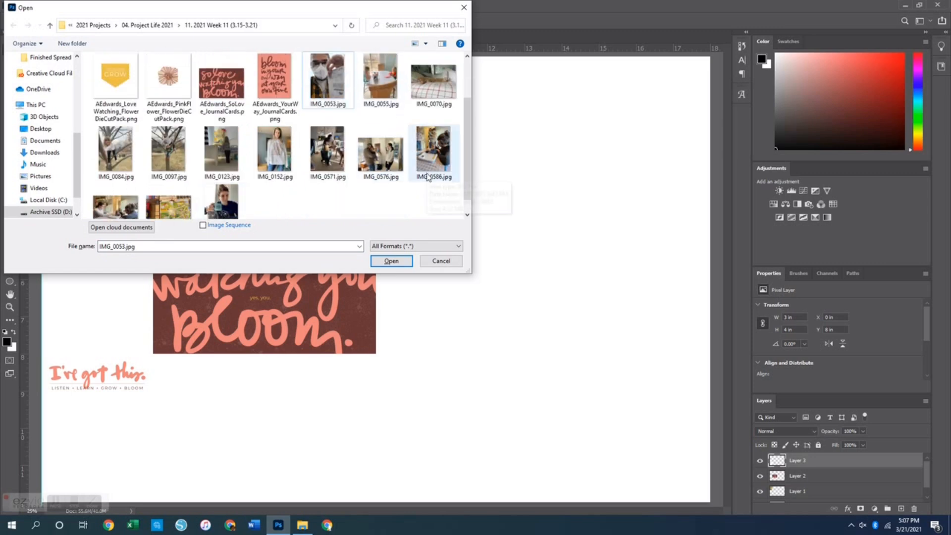
pyautogui.scroll(-1, 244, 188)
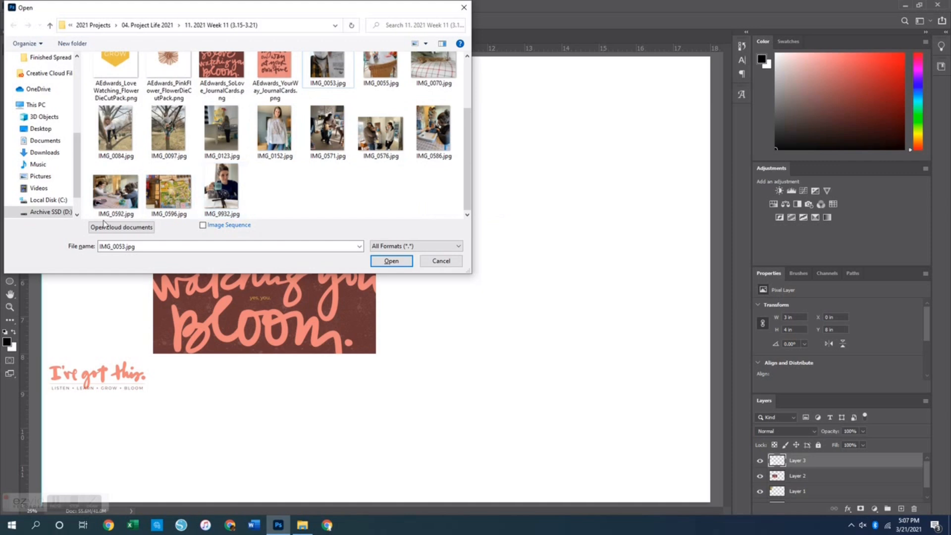
pyautogui.click(116, 194)
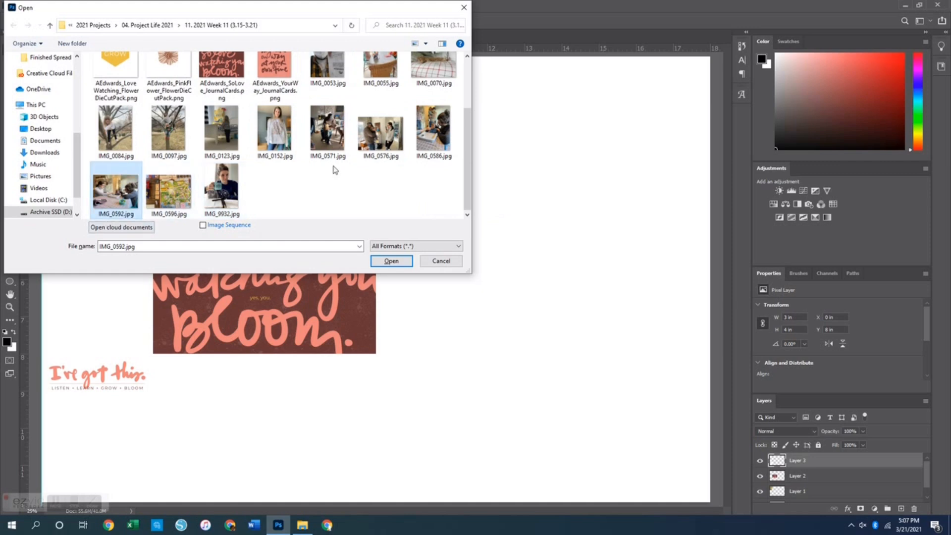
pyautogui.scroll(1, 370, 166)
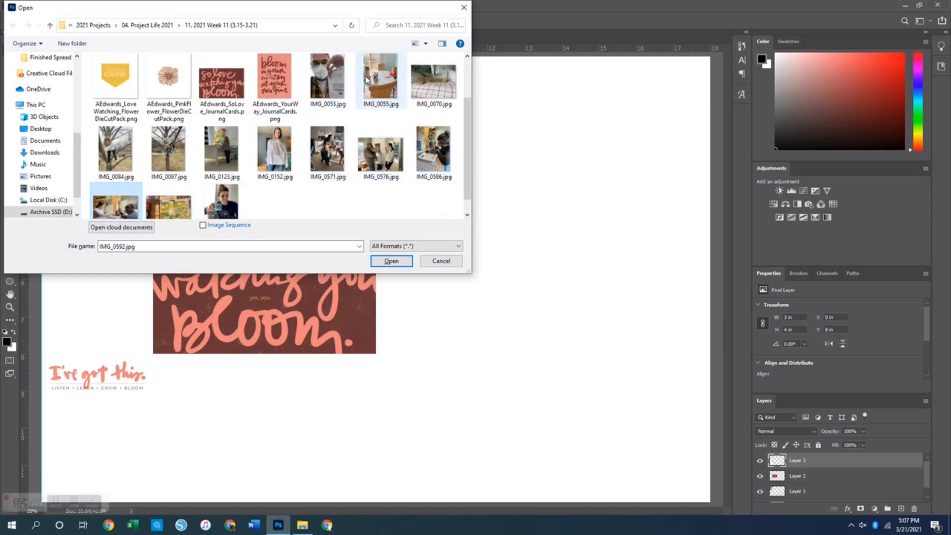
pyautogui.click(365, 79)
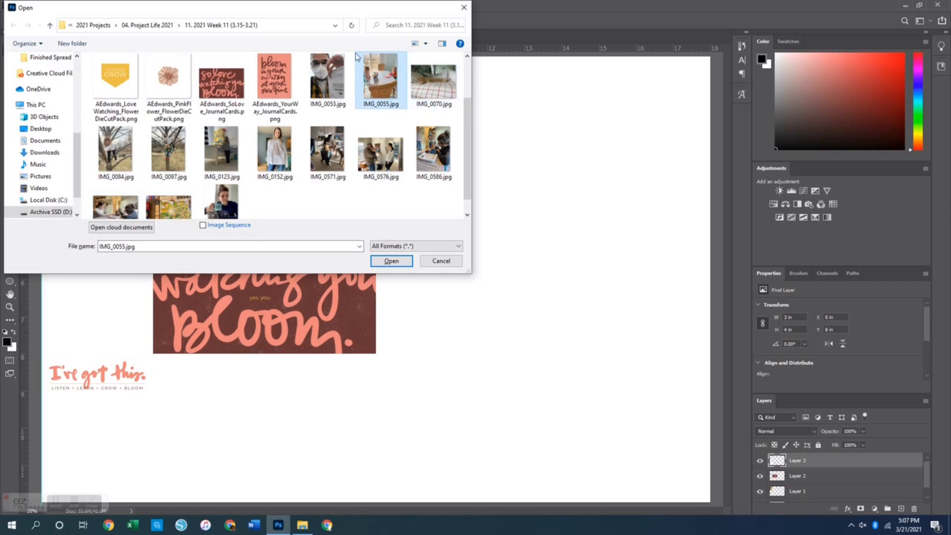
pyautogui.keyDown('ctrl'); pyautogui.click(169, 151); pyautogui.keyUp('ctrl')
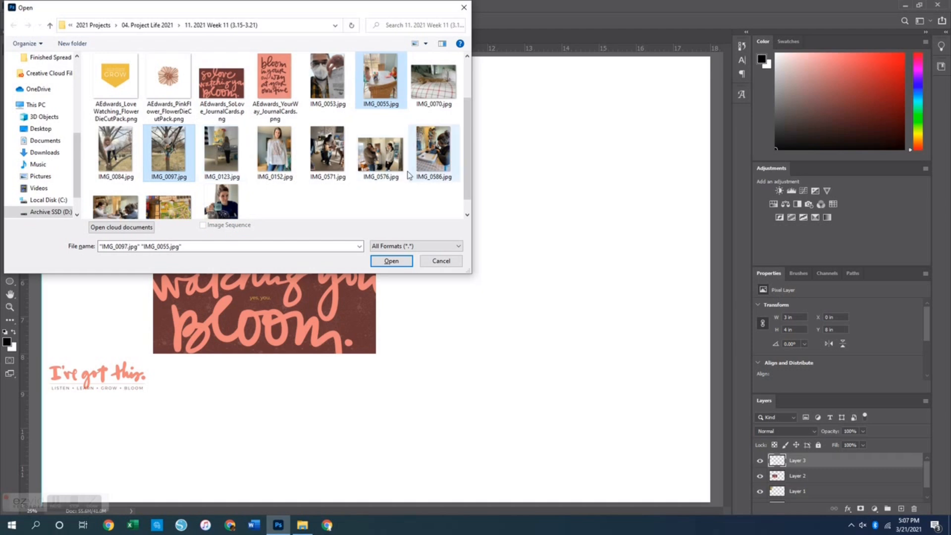
pyautogui.keyDown('ctrl'); pyautogui.click(389, 154); pyautogui.keyUp('ctrl')
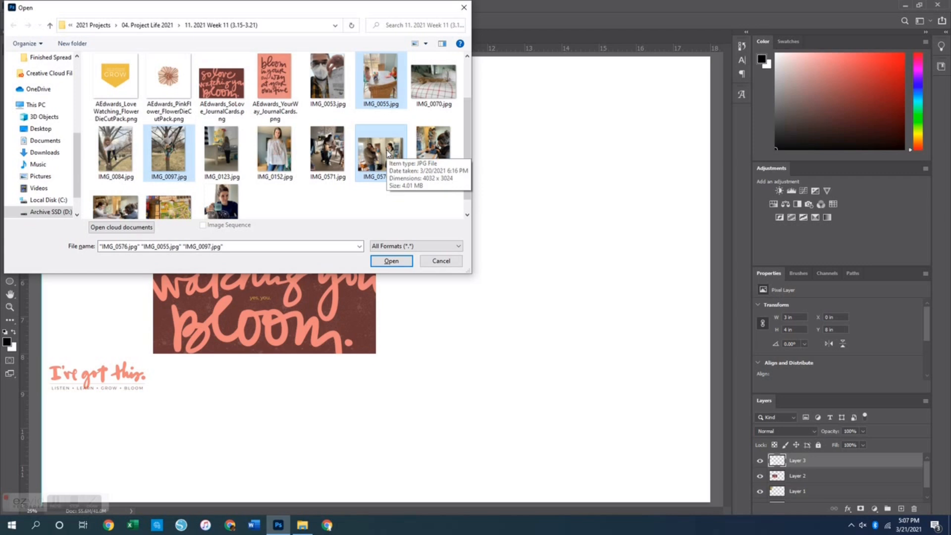
pyautogui.scroll(-2, 389, 154)
pyautogui.keyDown('ctrl'); pyautogui.click(117, 200); pyautogui.keyUp('ctrl')
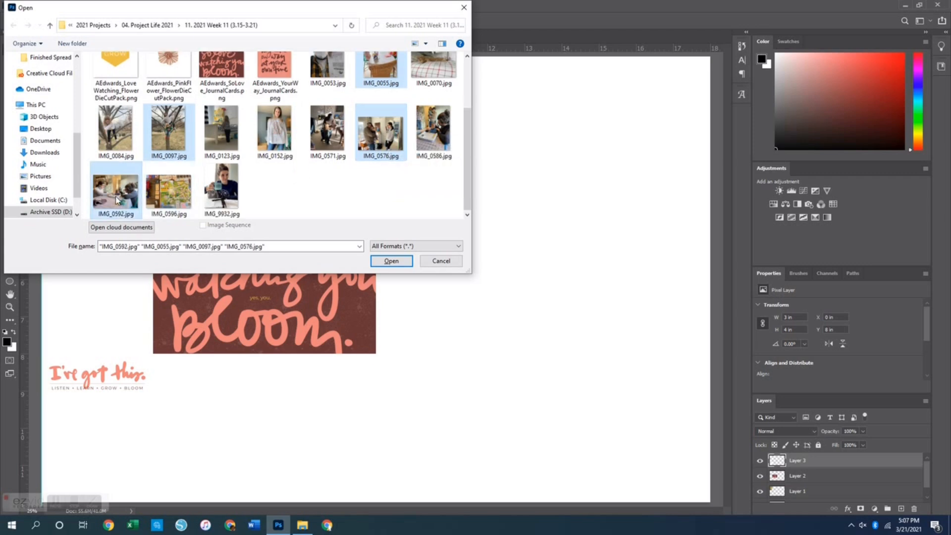
pyautogui.press('Return')
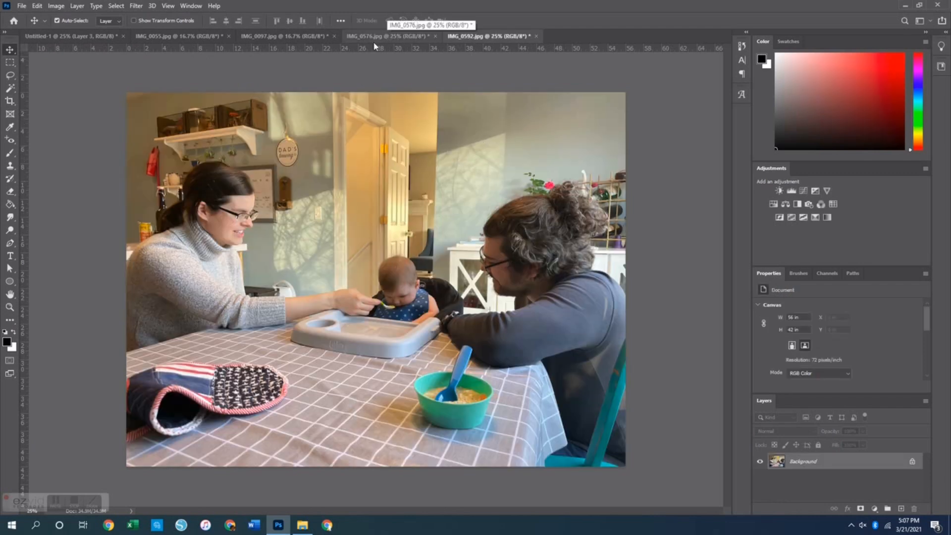
# Set the Crop tool to 5.75 x 3.75 in at 300 px/in and frame both children in the IMG_0097 tree photo
pyautogui.click(397, 37)
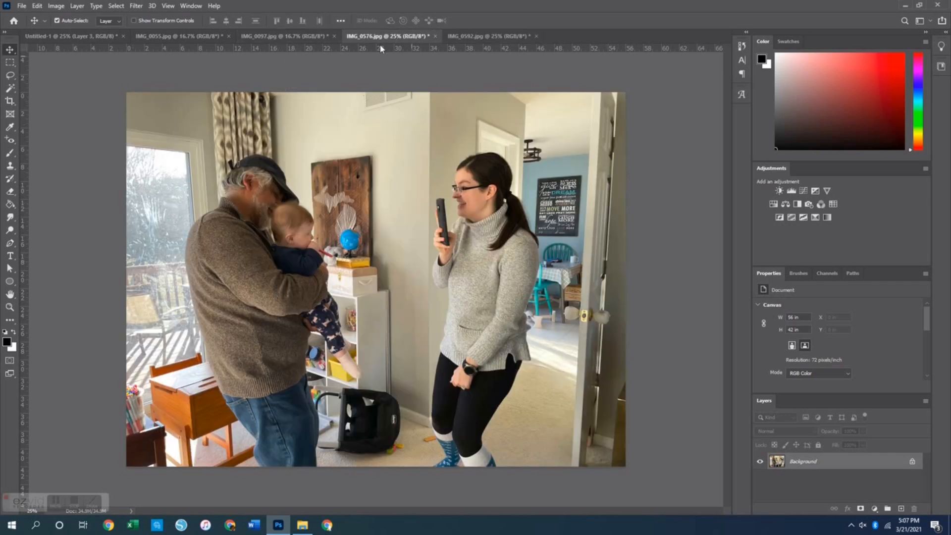
pyautogui.click(262, 39)
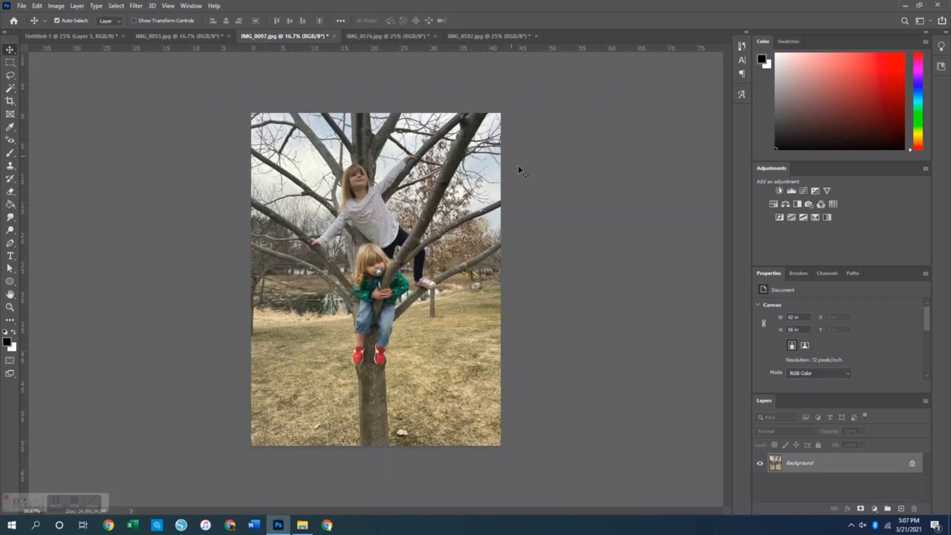
pyautogui.click(10, 101)
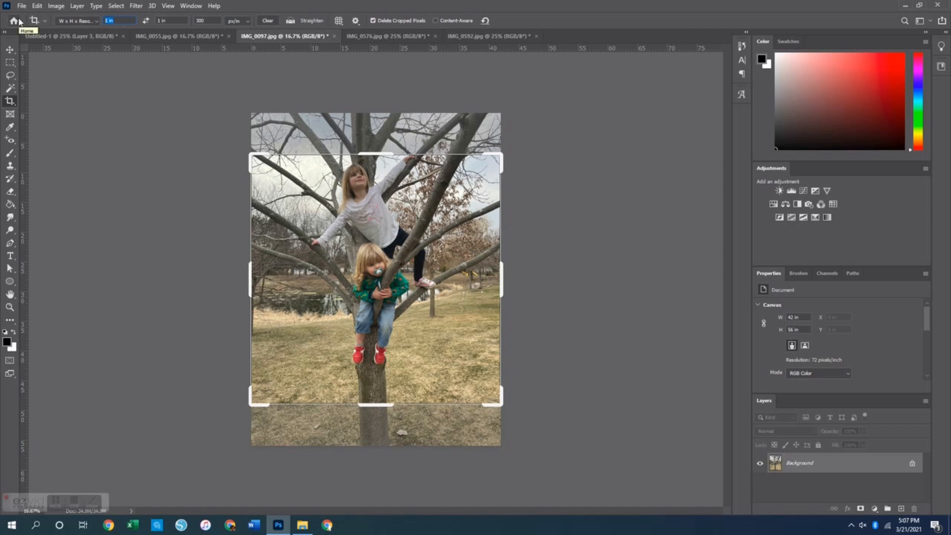
pyautogui.write('5.75')
pyautogui.press('Tab')
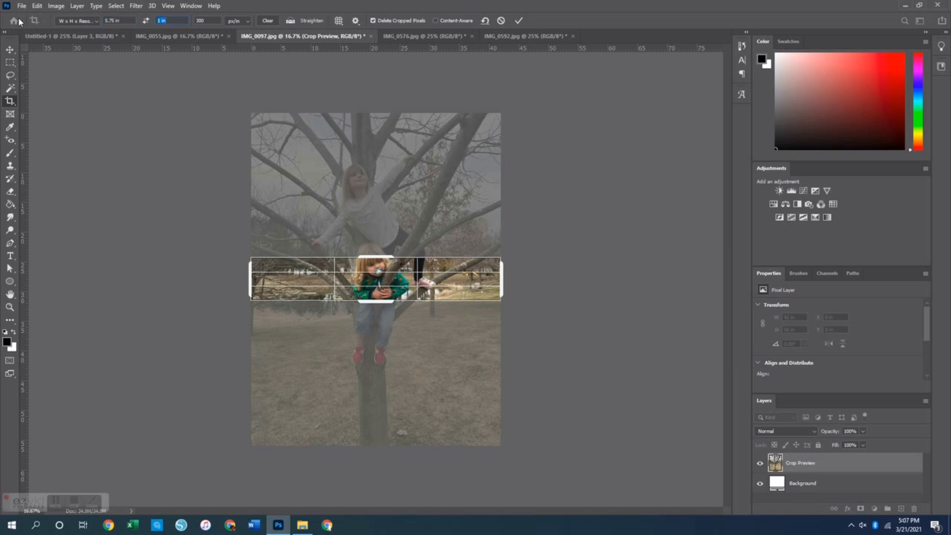
pyautogui.write('3.75')
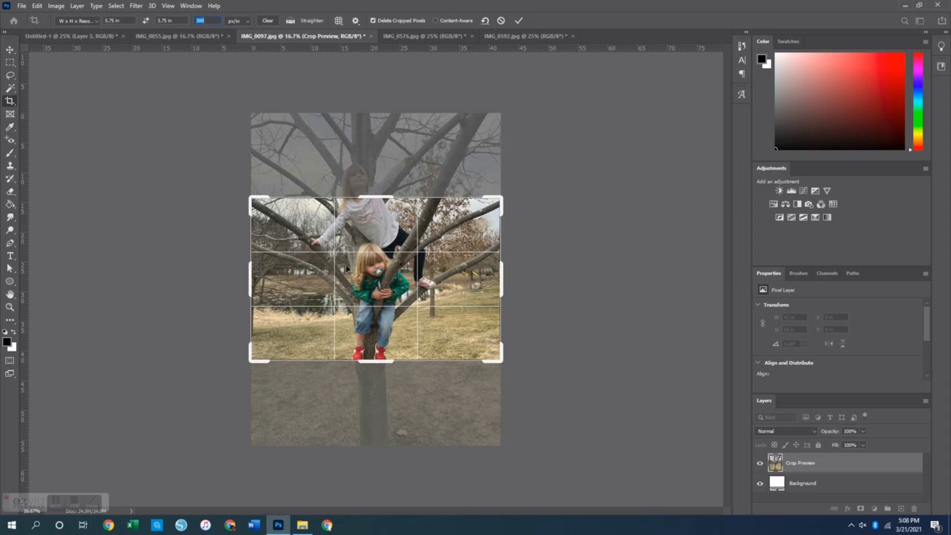
pyautogui.moveTo(367, 233); pyautogui.dragTo(367, 269)
pyautogui.moveTo(385, 220)
pyautogui.mouseDown()
pyautogui.moveTo(384, 205)
pyautogui.moveTo(382, 214)
pyautogui.mouseUp()
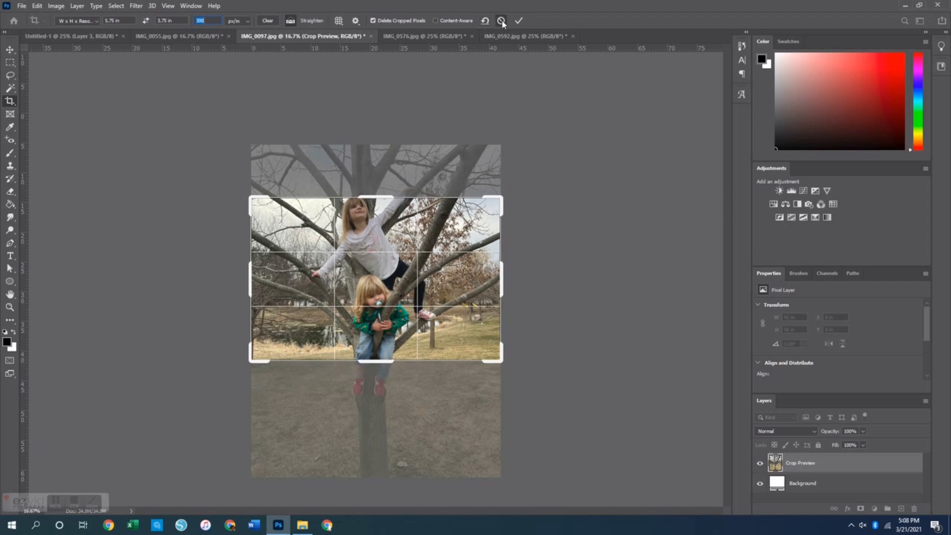
pyautogui.click(518, 20)
# Crop the IMG_0055 photo to 5.75 x 3.75 in, keeping both children at the table inside the frame
pyautogui.click(189, 35)
pyautogui.moveTo(414, 259)
pyautogui.mouseDown()
pyautogui.moveTo(414, 278)
pyautogui.moveTo(411, 265)
pyautogui.mouseUp()
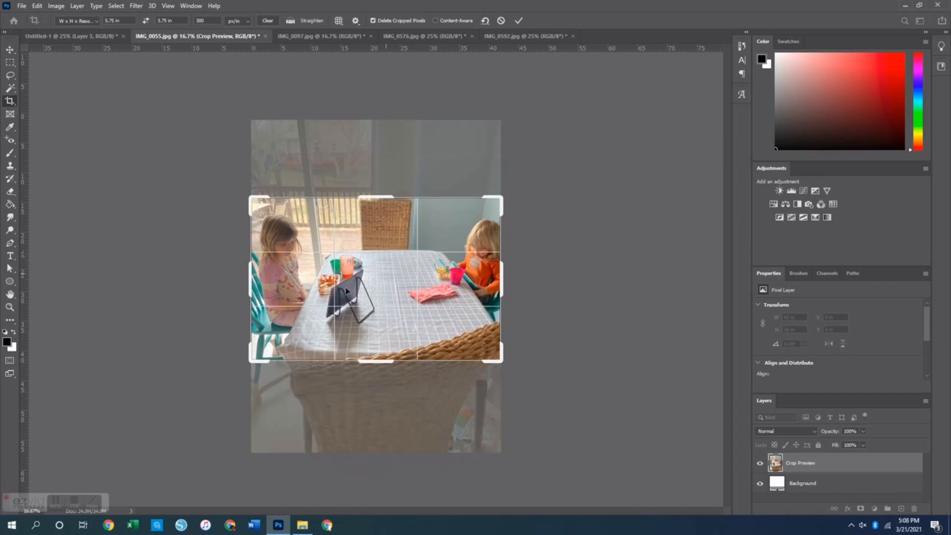
pyautogui.moveTo(250, 278); pyautogui.dragTo(255, 281)
pyautogui.moveTo(349, 261); pyautogui.dragTo(366, 236)
pyautogui.moveTo(256, 276)
pyautogui.mouseDown()
pyautogui.moveTo(240, 275)
pyautogui.moveTo(250, 274)
pyautogui.mouseUp()
pyautogui.moveTo(379, 256); pyautogui.dragTo(379, 266)
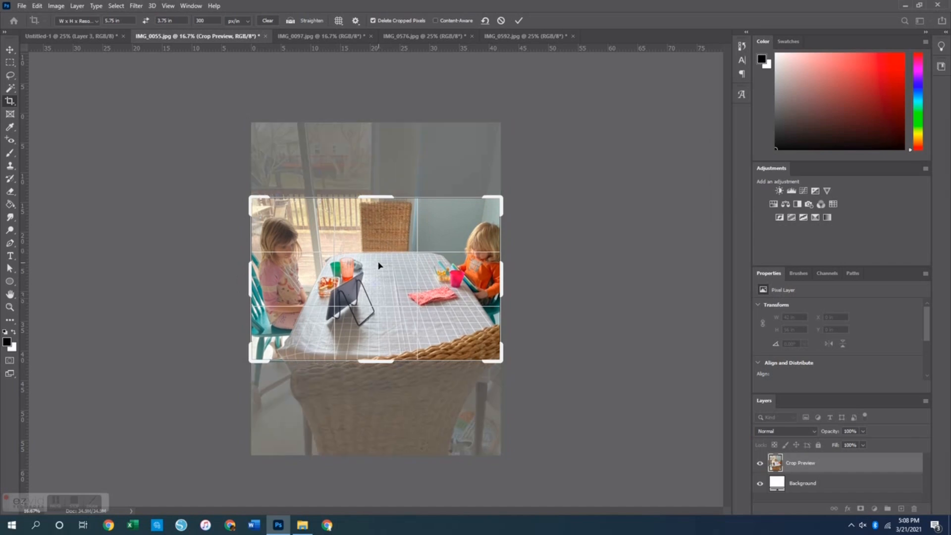
pyautogui.press('Return')
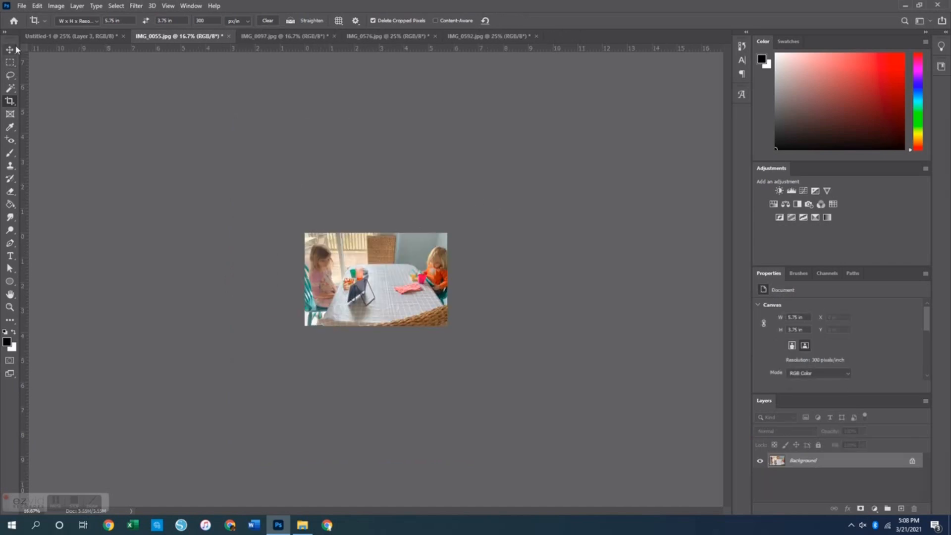
# Create a new 6 x 4 in document at 300 ppi and switch to the Move tool
pyautogui.hotkey('ctrl', 'n')
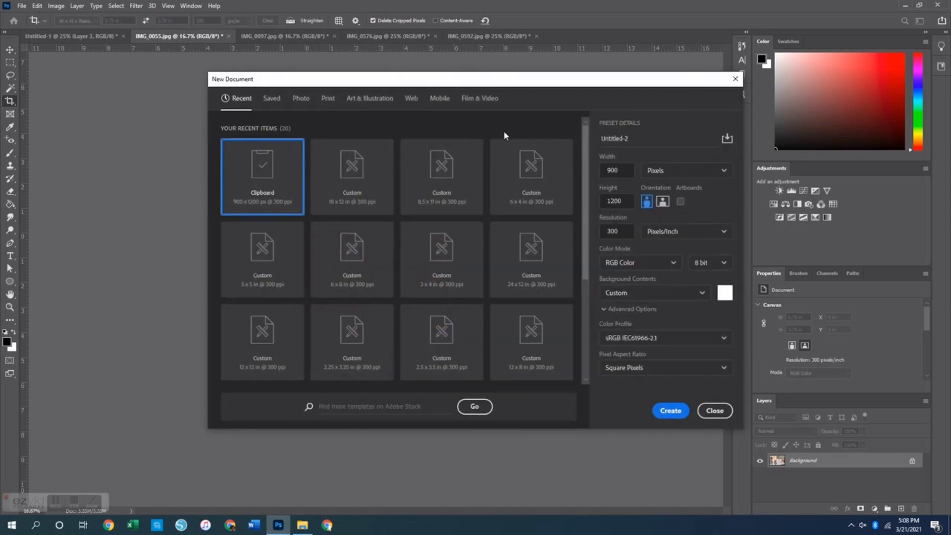
pyautogui.doubleClick(534, 171)
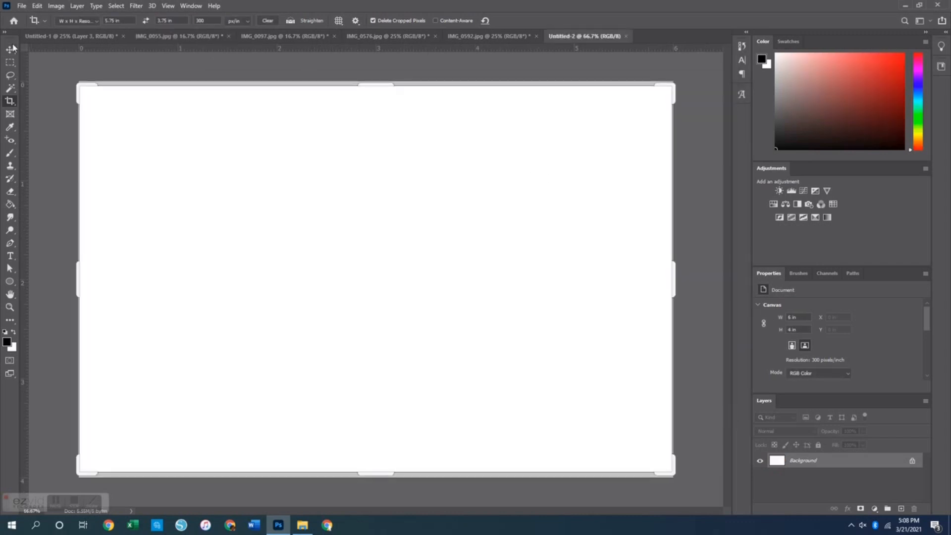
pyautogui.click(11, 48)
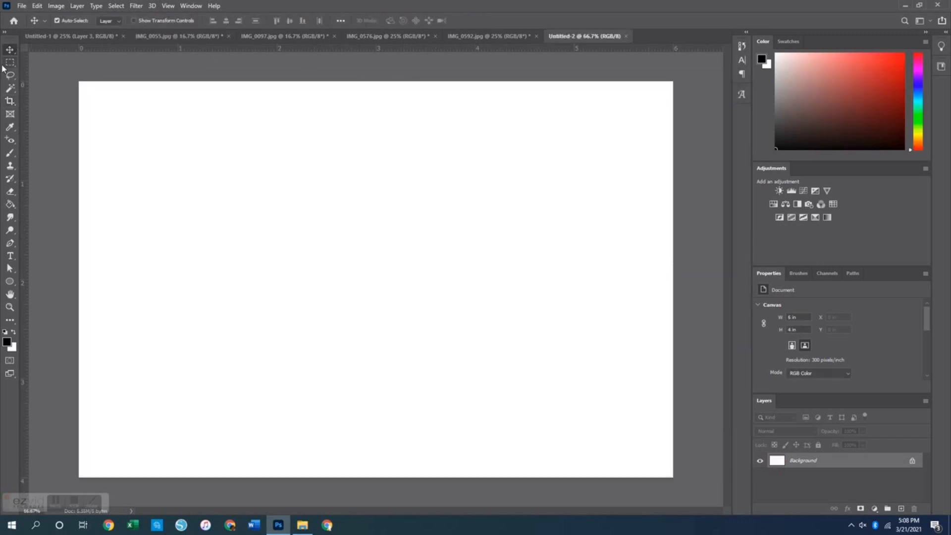
# Copy the cropped IMG_0055 photo into the centre of the 6 x 4 in document and merge it with the white background
pyautogui.click(489, 37)
pyautogui.click(191, 41)
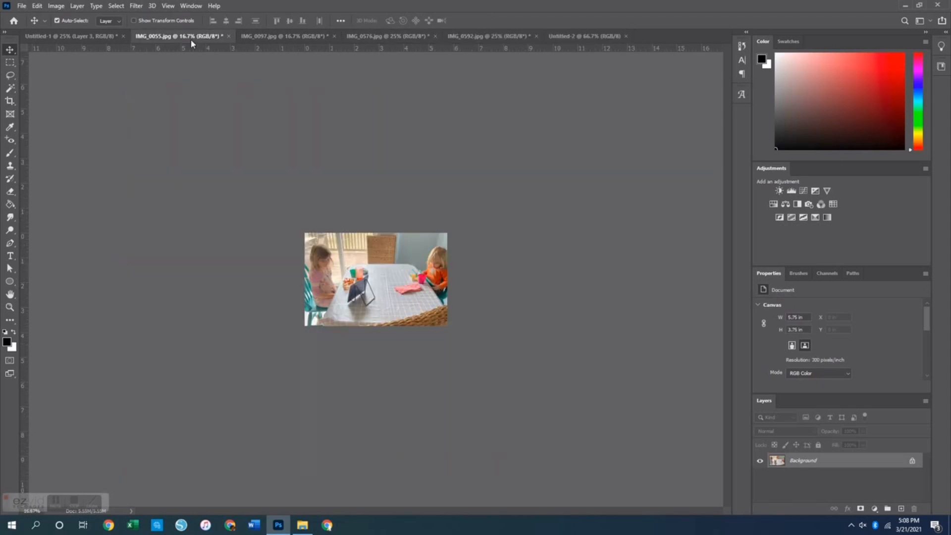
pyautogui.hotkey('ctrl', 'a')
pyautogui.moveTo(587, 40); pyautogui.dragTo(577, 60)
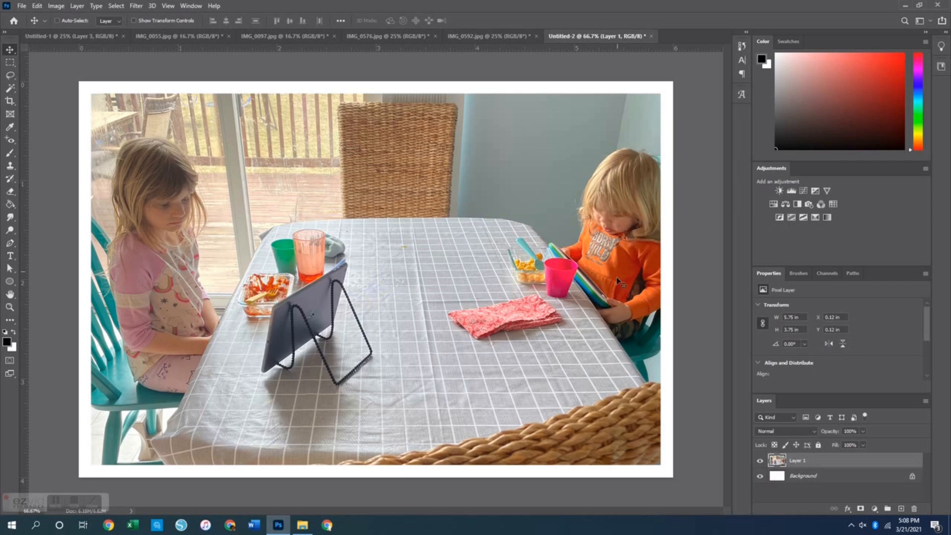
pyautogui.hotkey('ctrl', 'e')
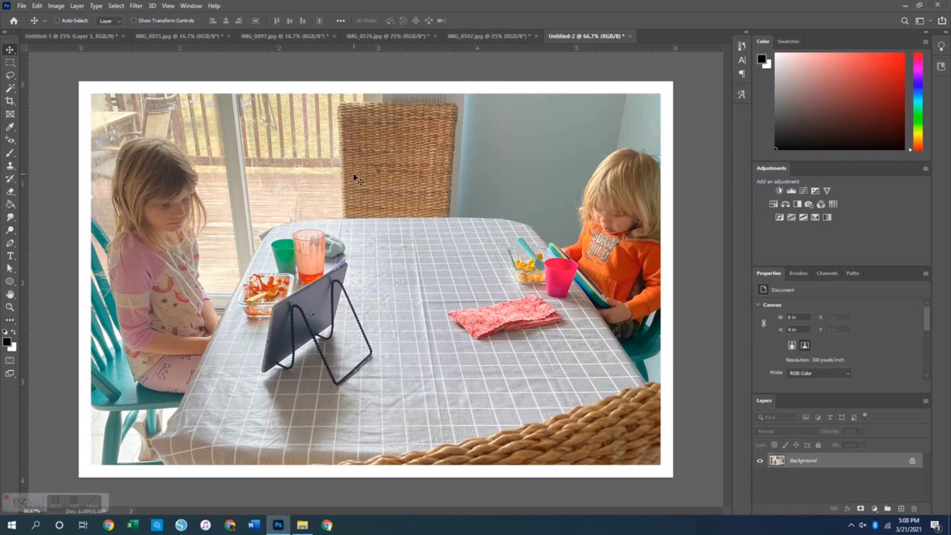
# Copy the white-bordered table photo into the spread and place it at X 3 in, Y 0 in
pyautogui.click(71, 39)
pyautogui.moveTo(122, 30); pyautogui.dragTo(483, 209)
pyautogui.moveTo(421, 295); pyautogui.dragTo(309, 147)
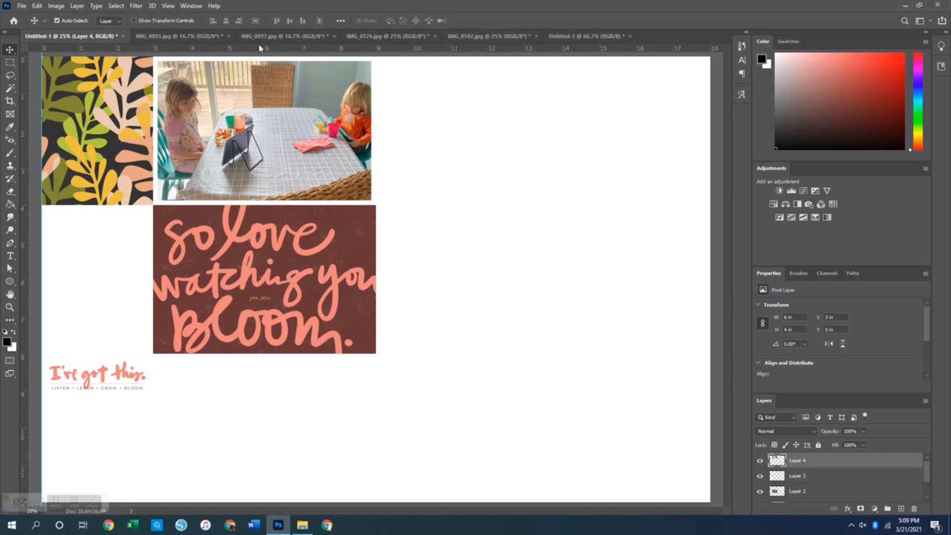
# Close the IMG_0055 photo without saving its changes
pyautogui.click(213, 37)
pyautogui.click(229, 36)
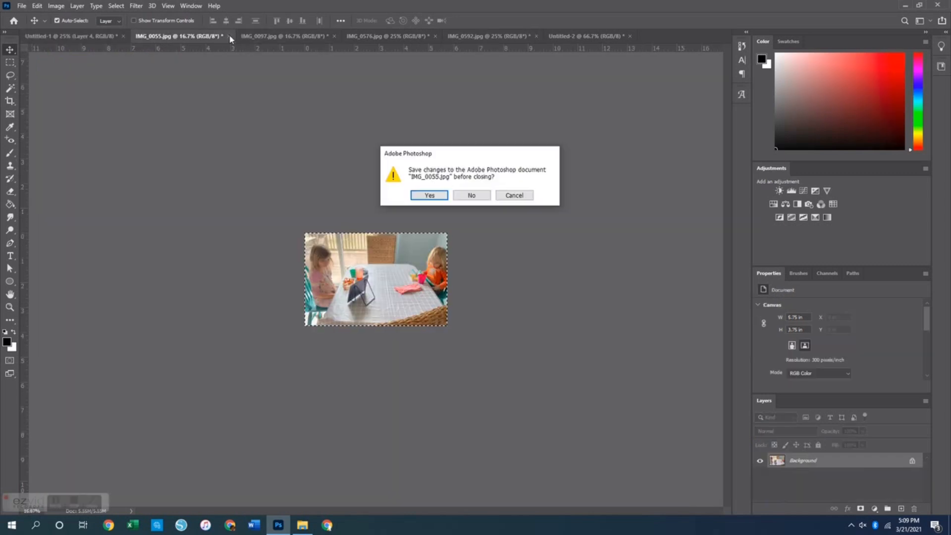
pyautogui.press('n')
# Save the bordered 6 x 4 in photo document as a JPEG named 6x4 Photo in the Week 11 folder
pyautogui.click(490, 37)
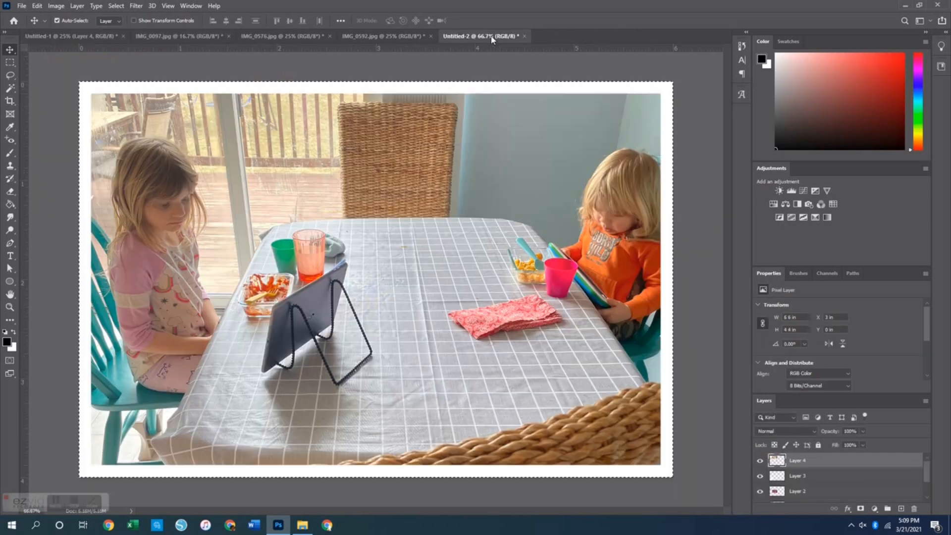
pyautogui.hotkey('ctrl', 'shift', 's')
pyautogui.write('6x4 ')
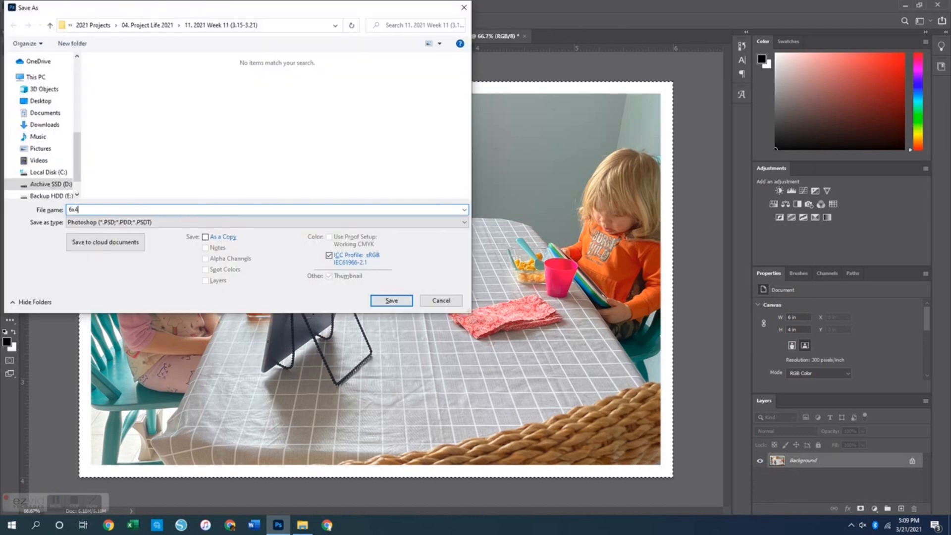
pyautogui.write('Photo')
pyautogui.press('Tab')
pyautogui.press('j')
pyautogui.press('Return')
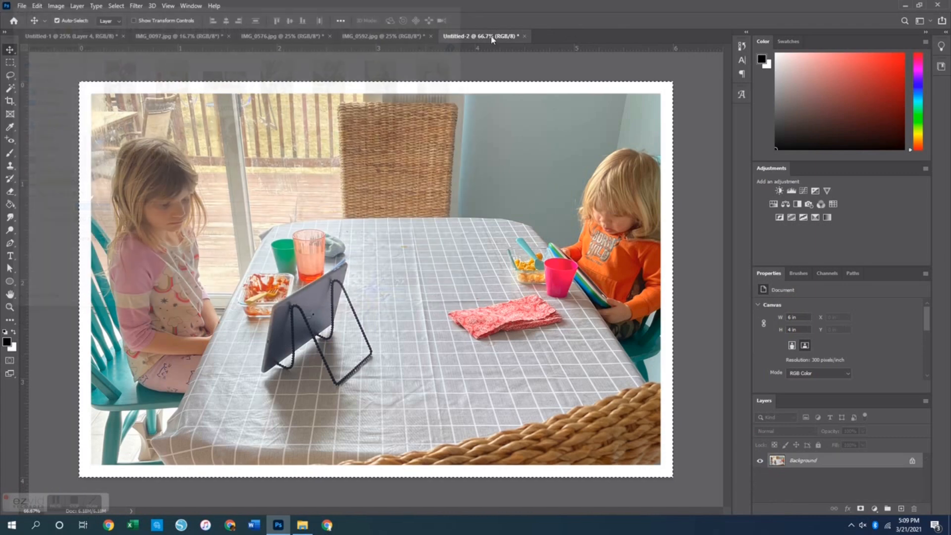
pyautogui.press('Return')
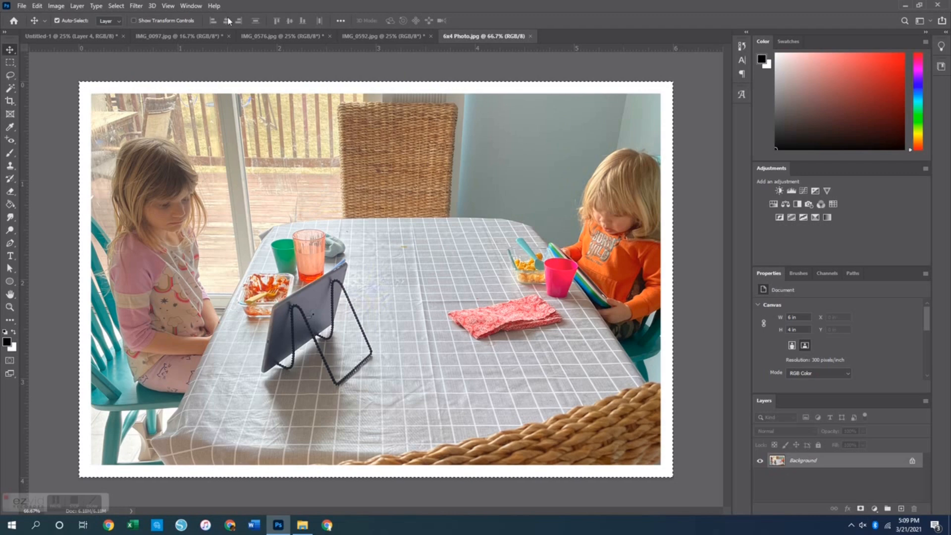
# Crop the IMG_0576 photo to 5.75 x 3.75 in at 300 ppi, framing the standing adults and the baby
pyautogui.click(174, 39)
pyautogui.click(291, 39)
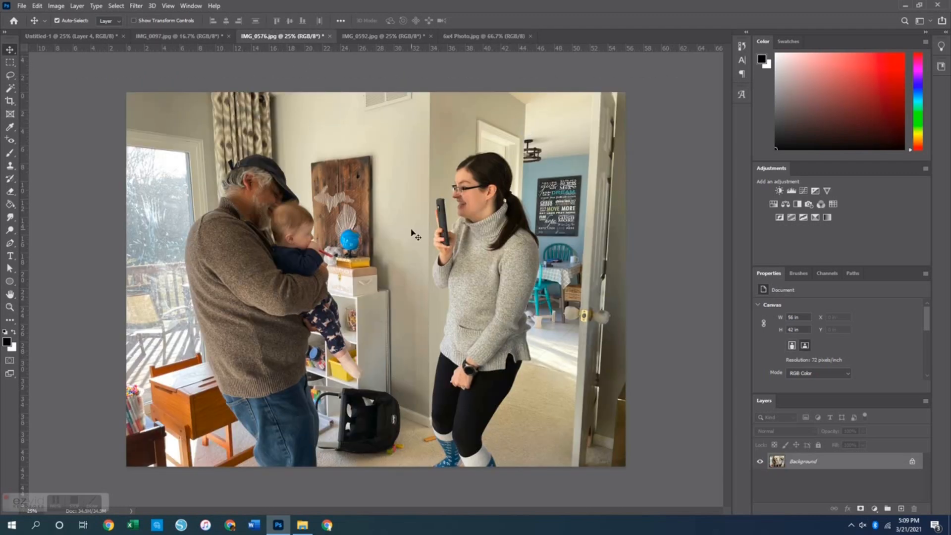
pyautogui.click(364, 39)
pyautogui.click(269, 37)
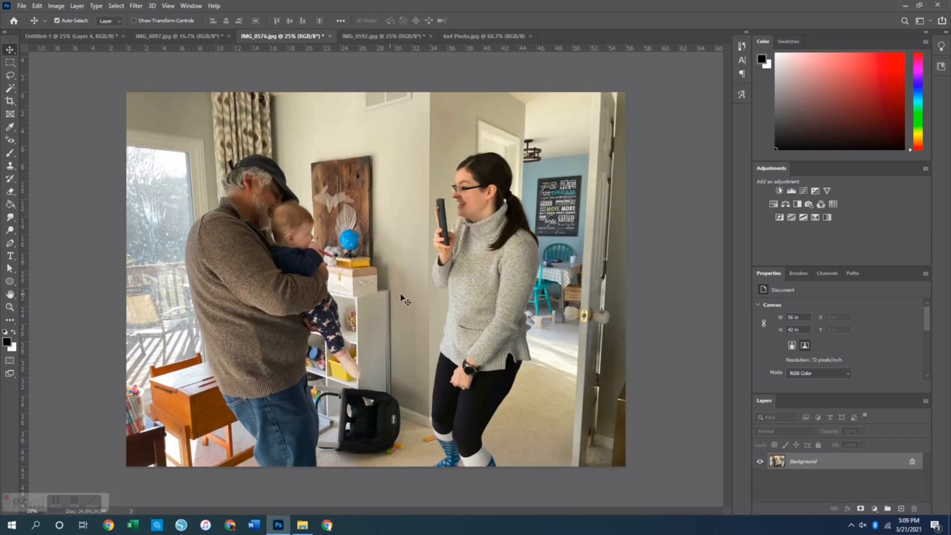
pyautogui.click(12, 102)
pyautogui.moveTo(430, 249); pyautogui.dragTo(430, 232)
pyautogui.moveTo(424, 179); pyautogui.dragTo(425, 170)
pyautogui.press('Return')
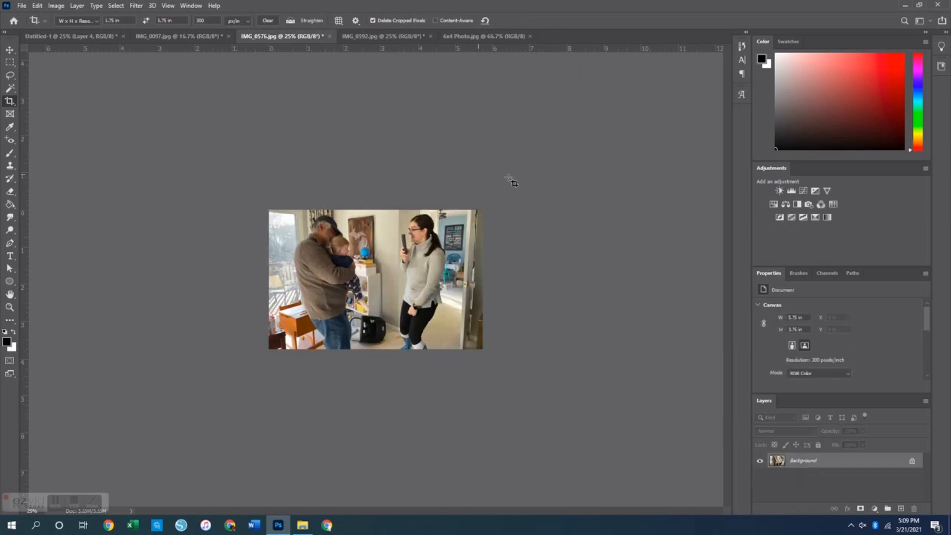
# Set the IMG_0576 photo's brightness to 24 and contrast to 7, and slightly raise its clarity with the Camera Raw filter
pyautogui.click(779, 191)
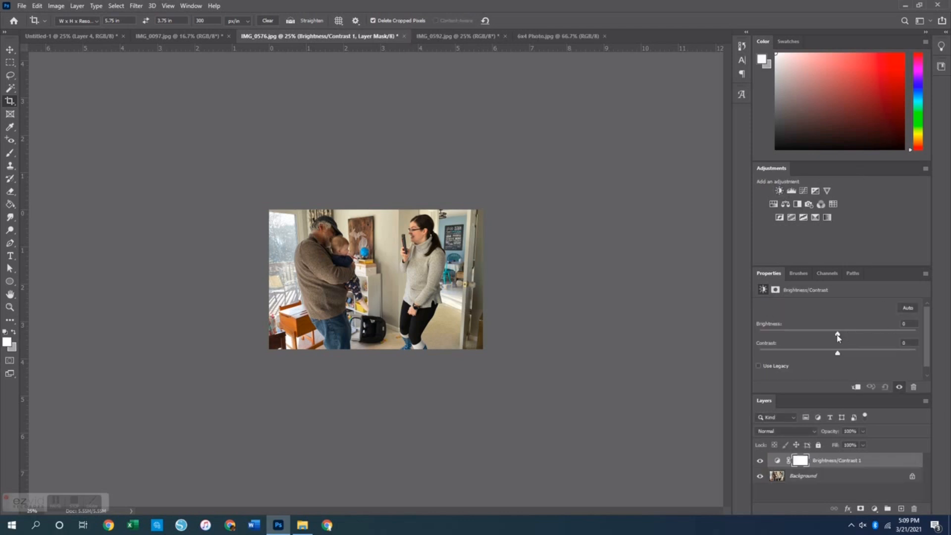
pyautogui.moveTo(840, 336); pyautogui.dragTo(850, 334)
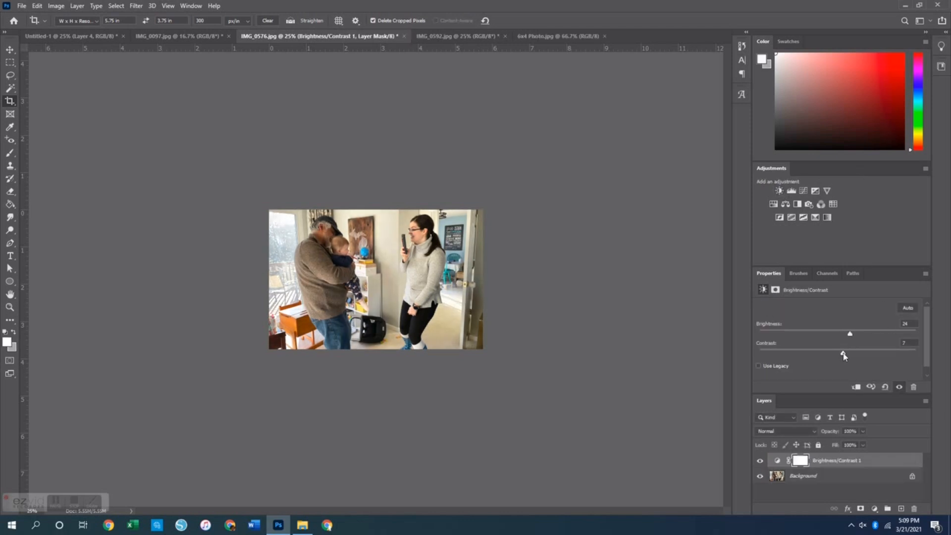
pyautogui.press('Delete')
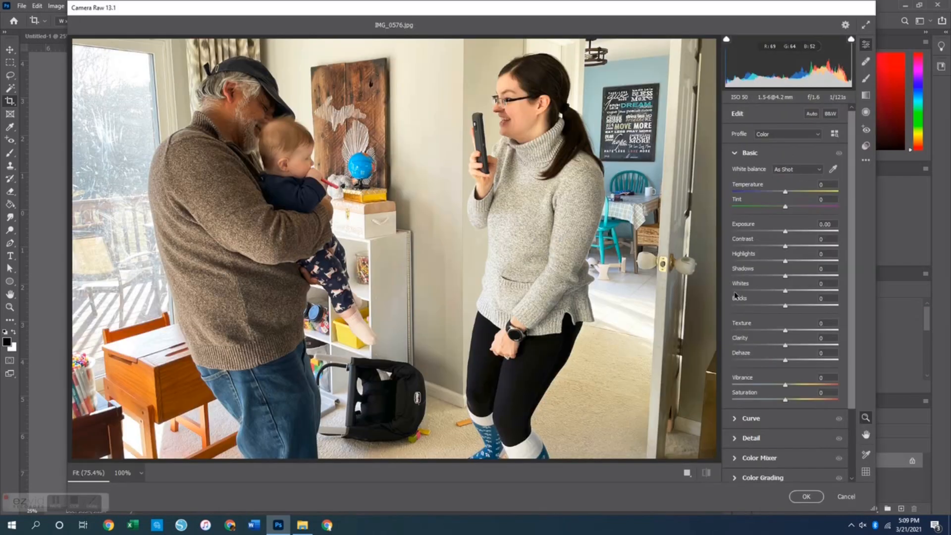
pyautogui.moveTo(787, 345); pyautogui.dragTo(790, 344)
pyautogui.click(806, 496)
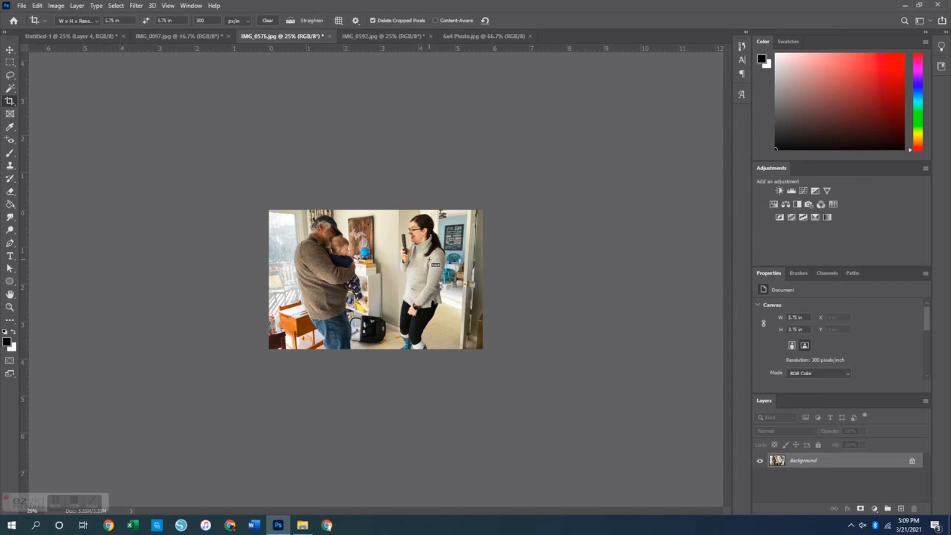
# Copy the cropped IMG_0576 photo into the centre of the 6x4 Photo document and merge it with the background
pyautogui.click(480, 37)
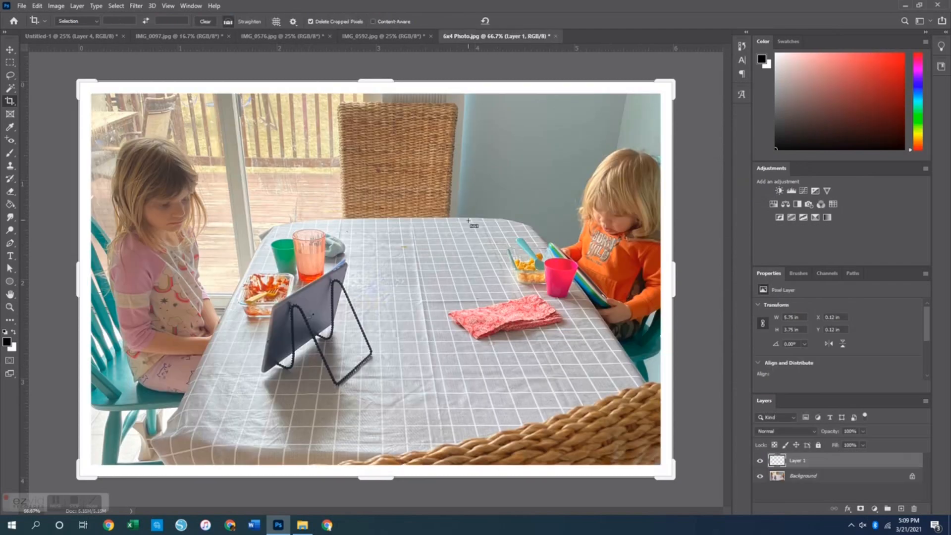
pyautogui.moveTo(469, 219); pyautogui.dragTo(468, 221)
pyautogui.hotkey('ctrl', 'e')
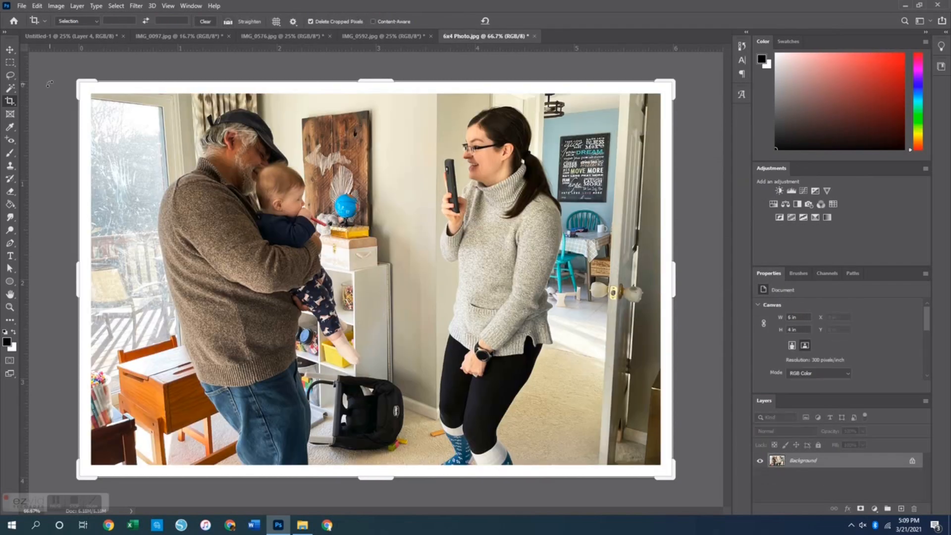
pyautogui.click(10, 50)
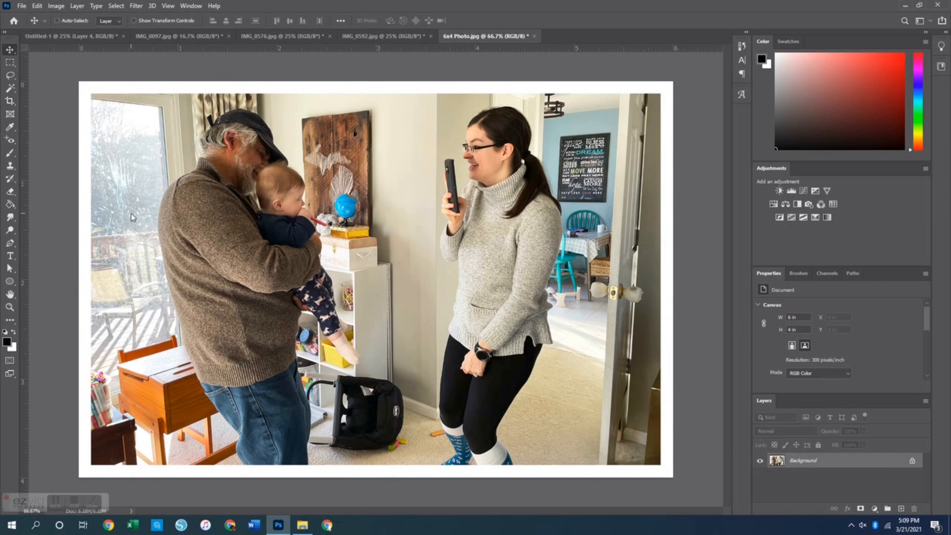
# Save the bordered photo as a separate JPEG named 6x4 Photo2
pyautogui.hotkey('ctrl', 'shift', 's')
pyautogui.click(132, 214)
pyautogui.press('BackSpace')
pyautogui.press('BackSpace')
pyautogui.write('2')
pyautogui.press('Return')
pyautogui.press('Return')
# Copy the white-bordered IMG_0576 photo into the spread and place it at X 3 in, Y 8 in
pyautogui.hotkey('ctrl', 'a')
pyautogui.click(71, 36)
pyautogui.hotkey('ctrl', 'v')
pyautogui.moveTo(436, 255); pyautogui.dragTo(334, 394)
pyautogui.moveTo(337, 353); pyautogui.dragTo(329, 362)
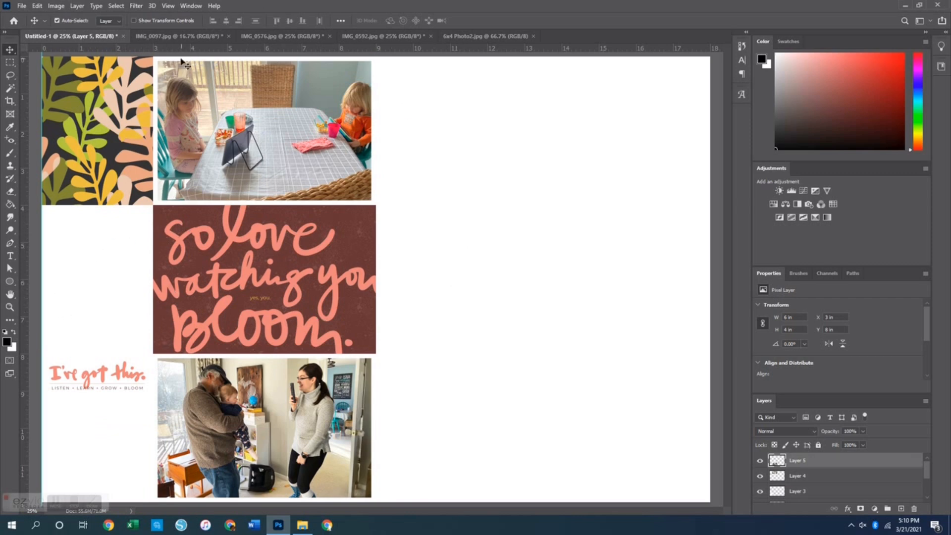
# Brighten the IMG_0097 tree photo with a Brightness/Contrast adjustment at brightness 44 and merge it into the background
pyautogui.click(183, 37)
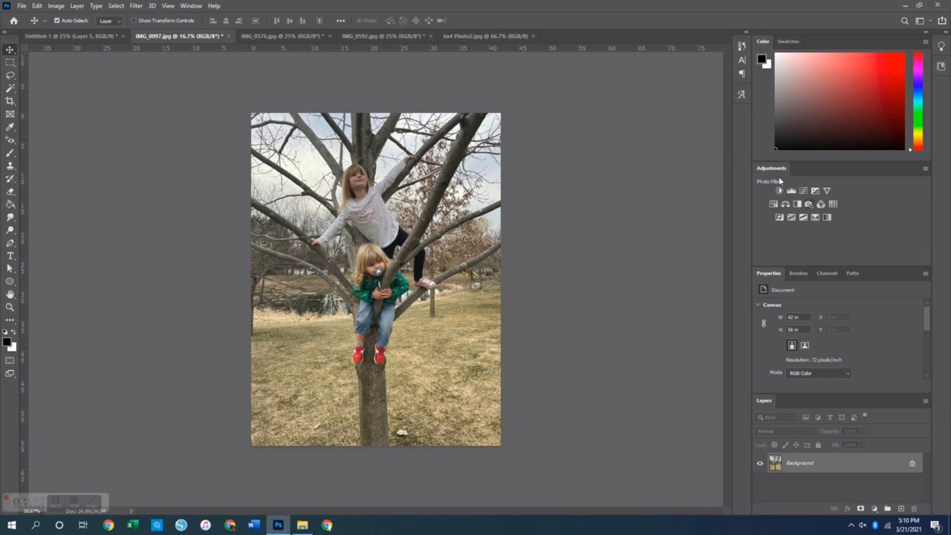
pyautogui.click(779, 191)
pyautogui.moveTo(839, 336); pyautogui.dragTo(862, 341)
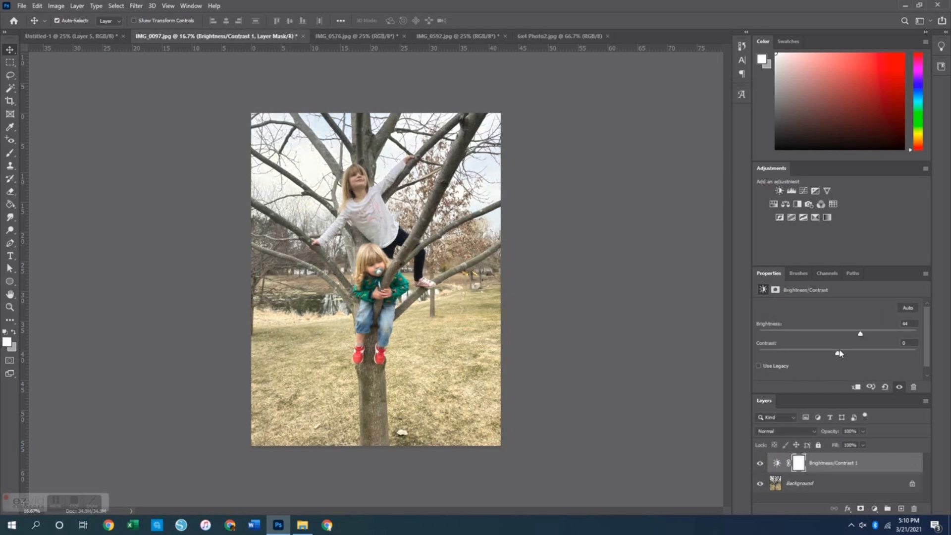
pyautogui.press('Delete')
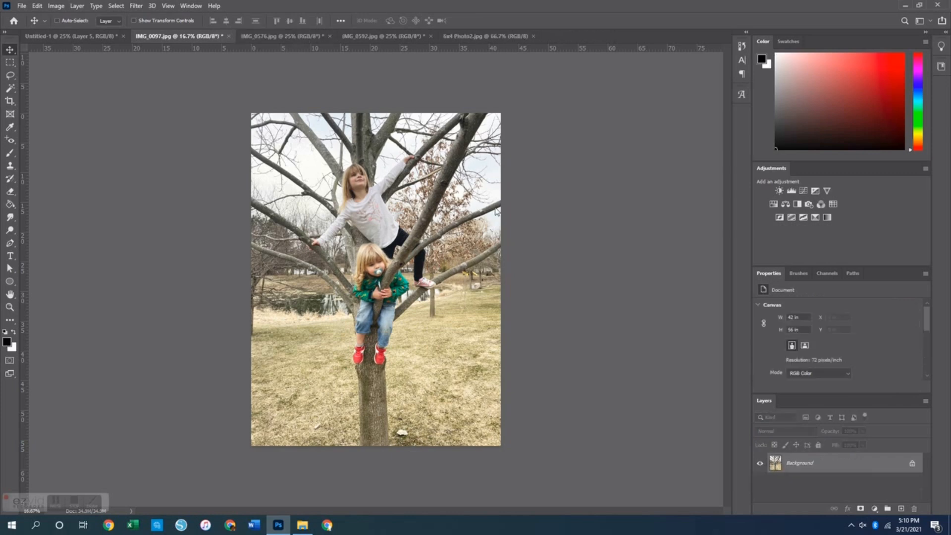
# Apply the Camera Raw filter to the tree photo with Clarity +5, Dehaze +3 and Saturation +3
pyautogui.hotkey('ctrl', 'shift', 'a')
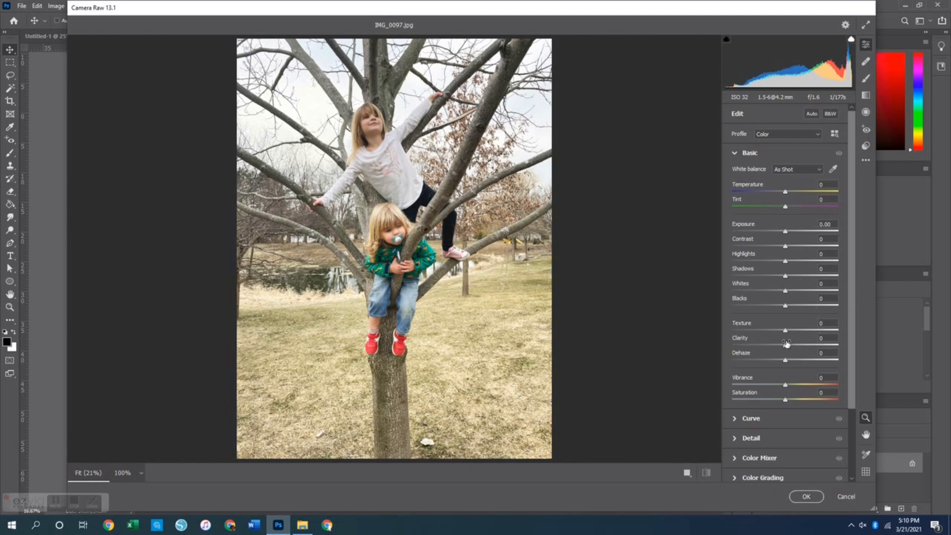
pyautogui.moveTo(786, 344); pyautogui.dragTo(787, 342)
pyautogui.press('Tab')
pyautogui.write('3')
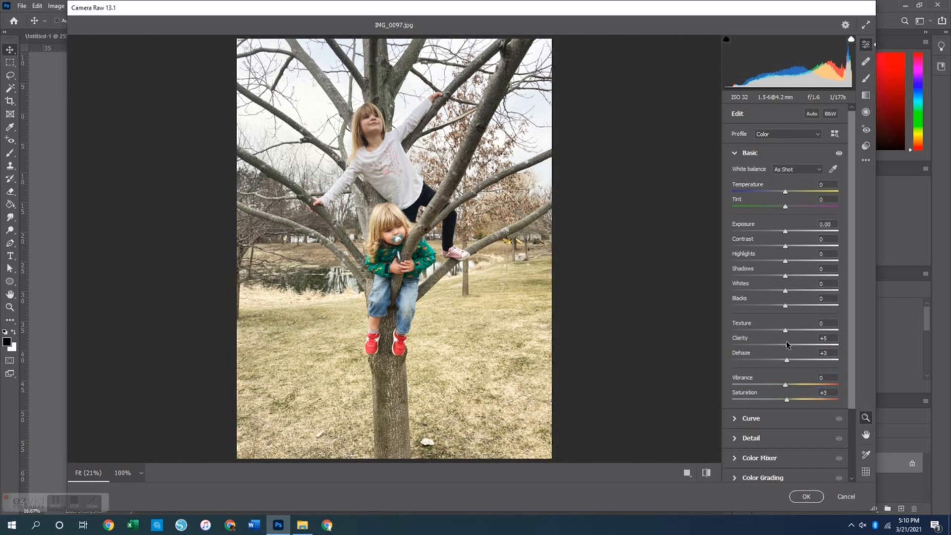
pyautogui.press('Return')
# Crop the tree photo to 2.75 x 3.75 in at 300 ppi, trimming some of the grass below
pyautogui.press('c')
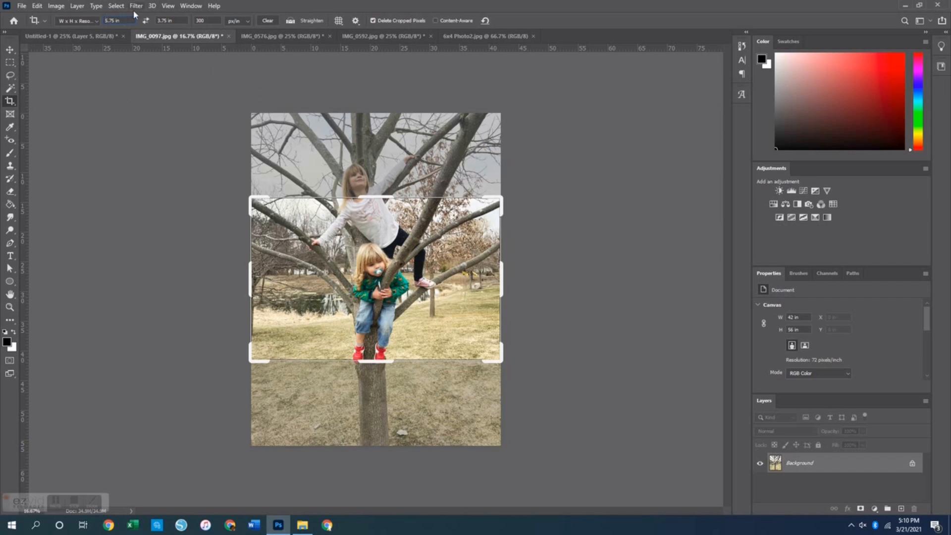
pyautogui.press('BackSpace')
pyautogui.write('2')
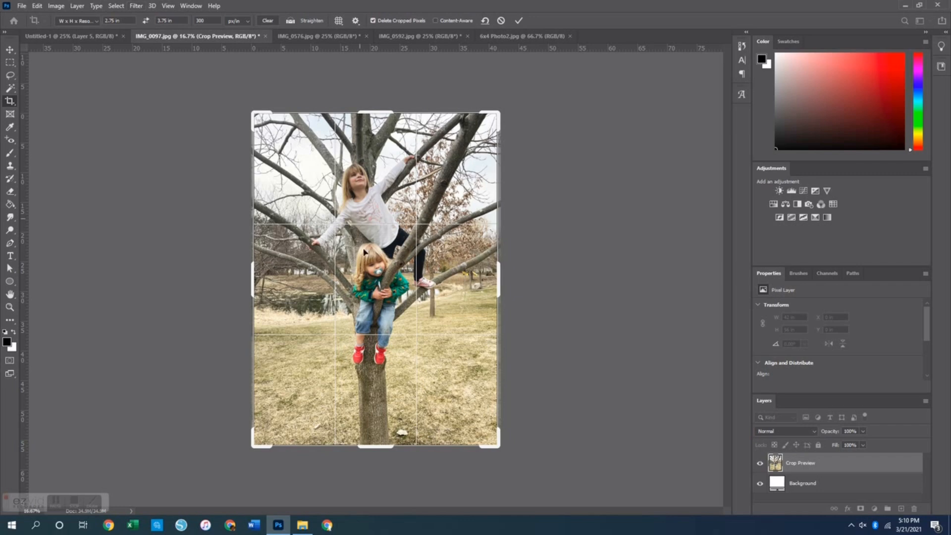
pyautogui.moveTo(382, 448); pyautogui.dragTo(382, 428)
pyautogui.press('Return')
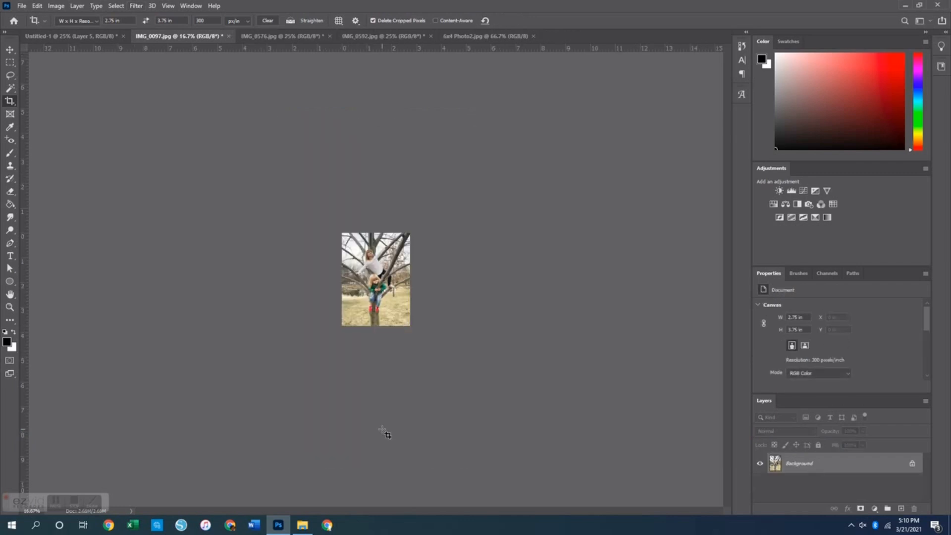
# Create a 3 x 4 in document at 300 ppi and copy the cropped tree photo into its centre
pyautogui.hotkey('ctrl', 'n')
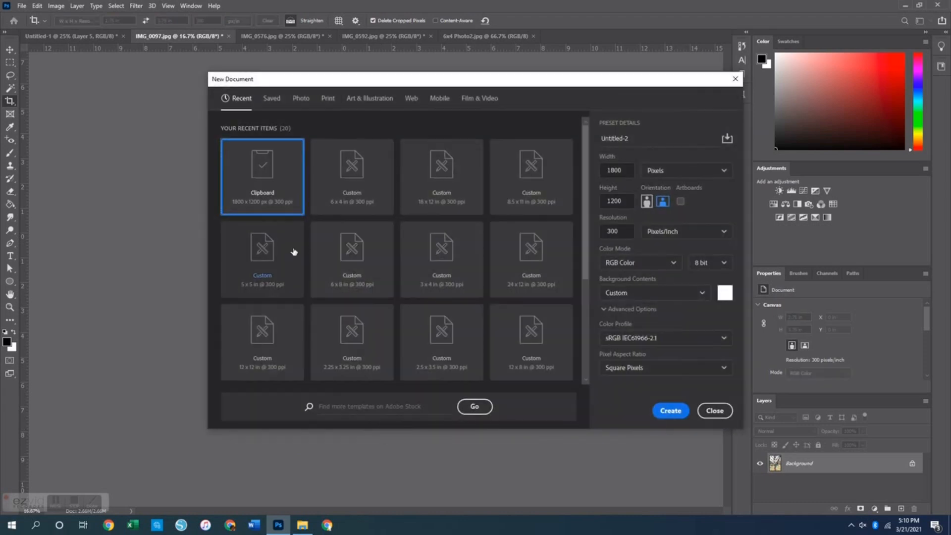
pyautogui.doubleClick(441, 254)
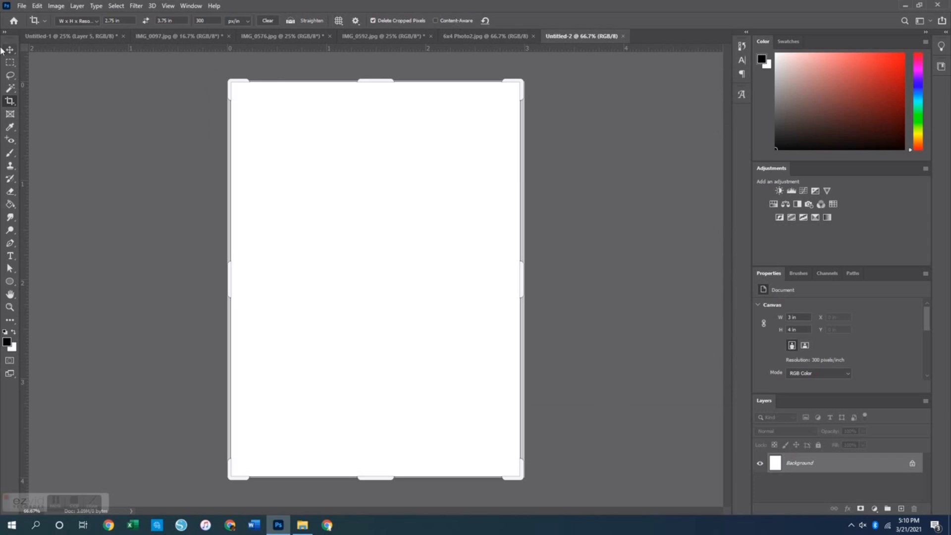
pyautogui.click(8, 49)
pyautogui.click(188, 36)
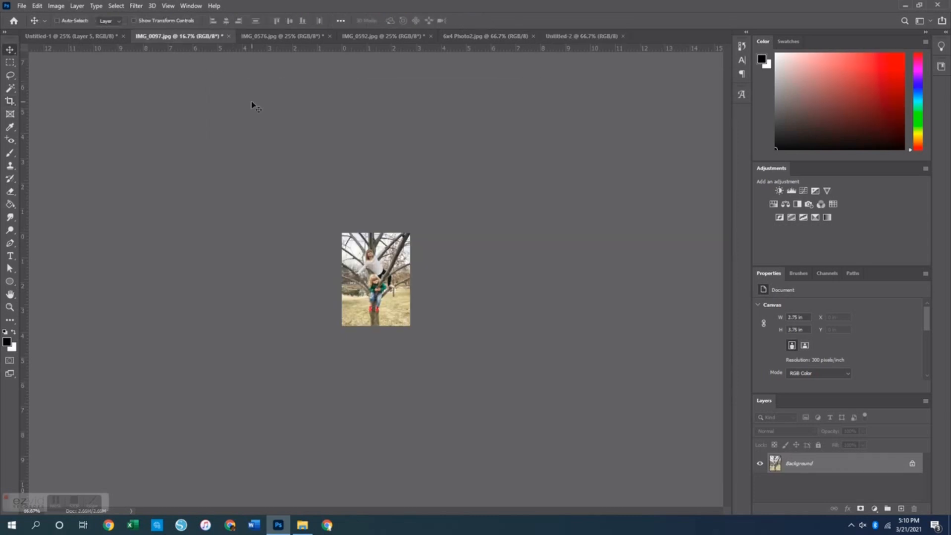
pyautogui.moveTo(255, 102); pyautogui.dragTo(589, 121)
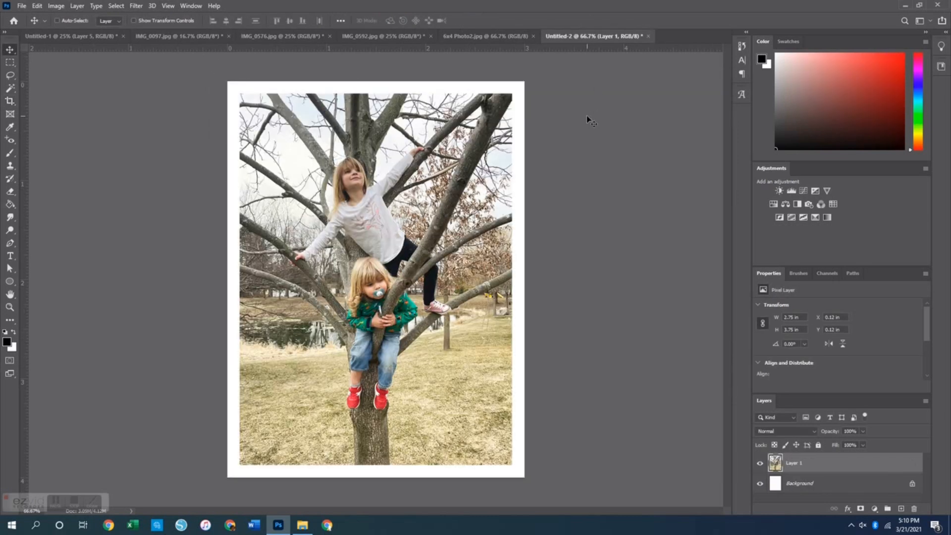
# Merge the tree photo with its white background and place a copy in the spread at X 0 in, Y 4 in
pyautogui.hotkey('ctrl', 'e')
pyautogui.hotkey('ctrl', 'a')
pyautogui.moveTo(454, 187); pyautogui.dragTo(146, 261)
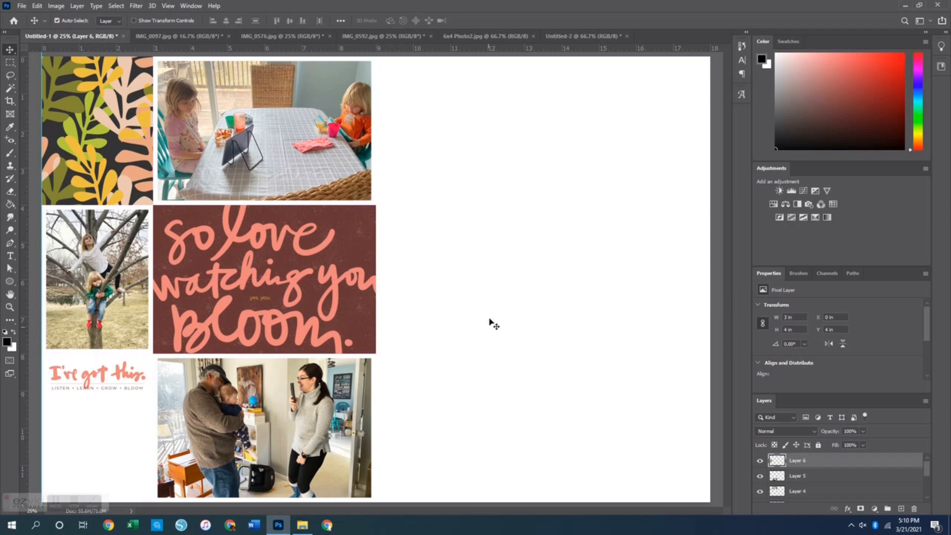
# Save the bordered tree photo document as a JPEG named 3x4 Photo 1
pyautogui.click(577, 38)
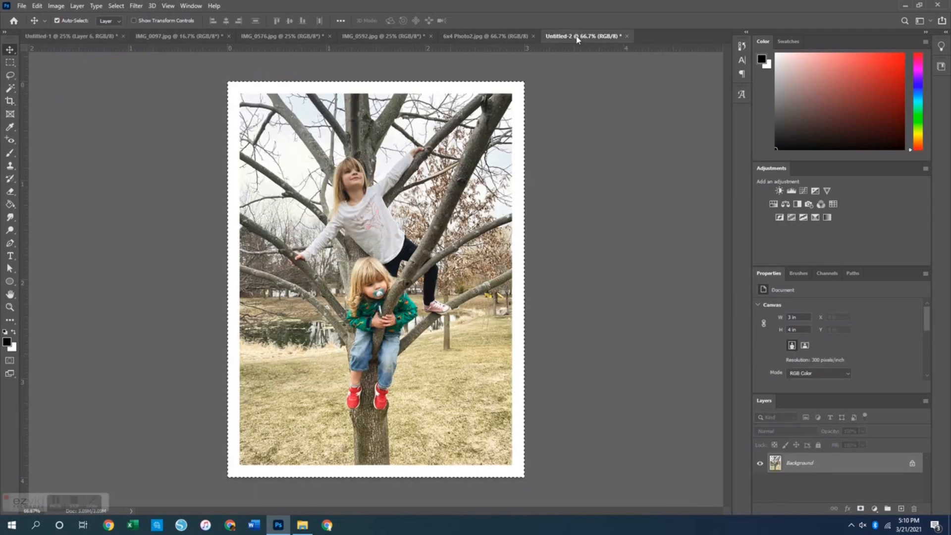
pyautogui.hotkey('ctrl', 'shift', 's')
pyautogui.write('3x4 Photo 1')
pyautogui.press('Return')
pyautogui.press('Return')
# Close the IMG_0097 and IMG_0576 photos without saving their changes
pyautogui.click(228, 36)
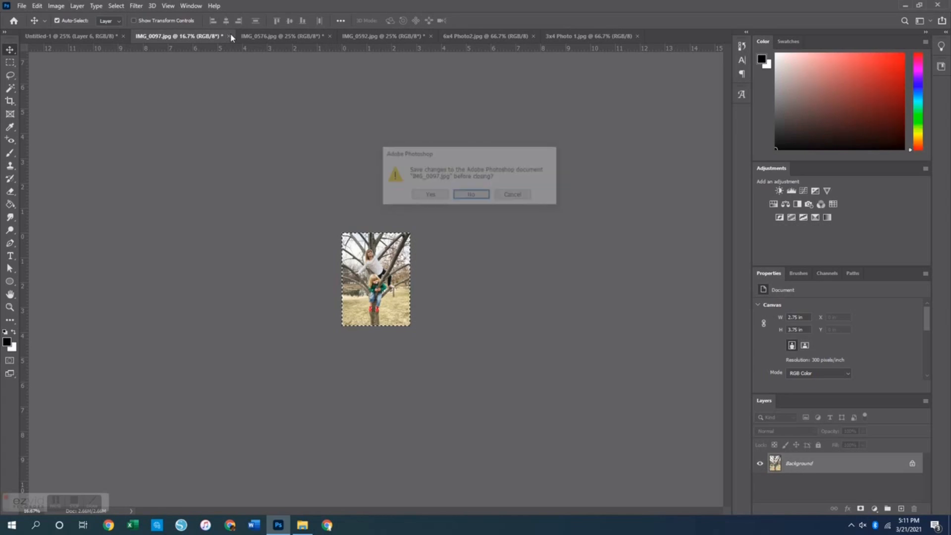
pyautogui.press('n')
pyautogui.click(216, 36)
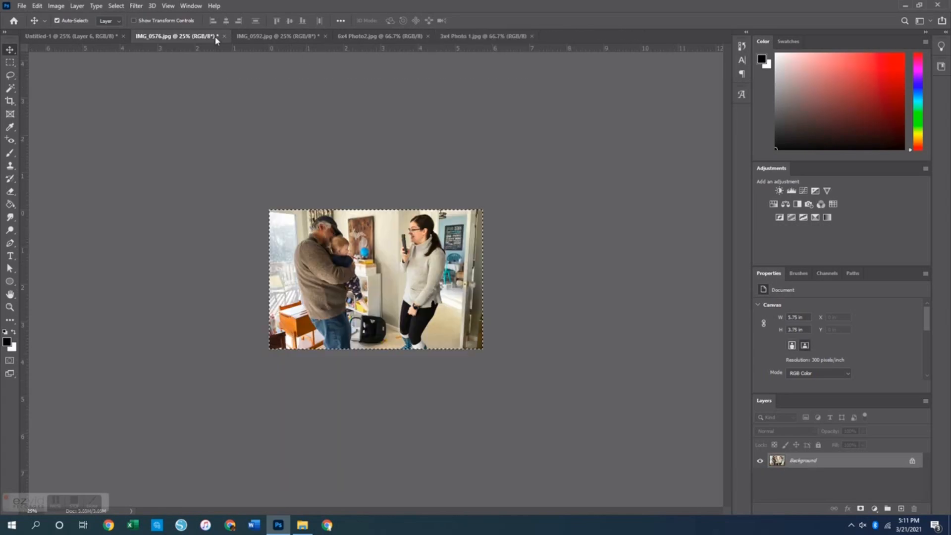
pyautogui.click(224, 36)
pyautogui.press('n')
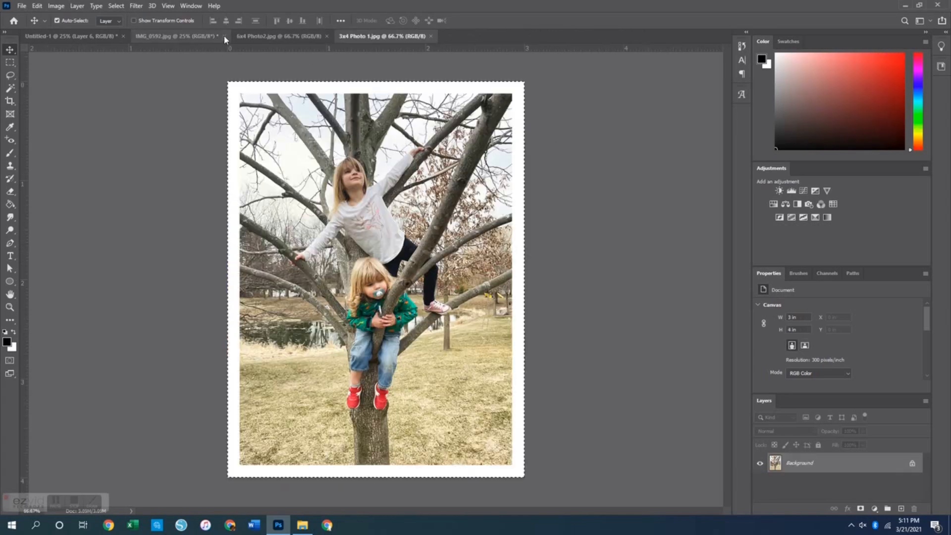
pyautogui.click(294, 37)
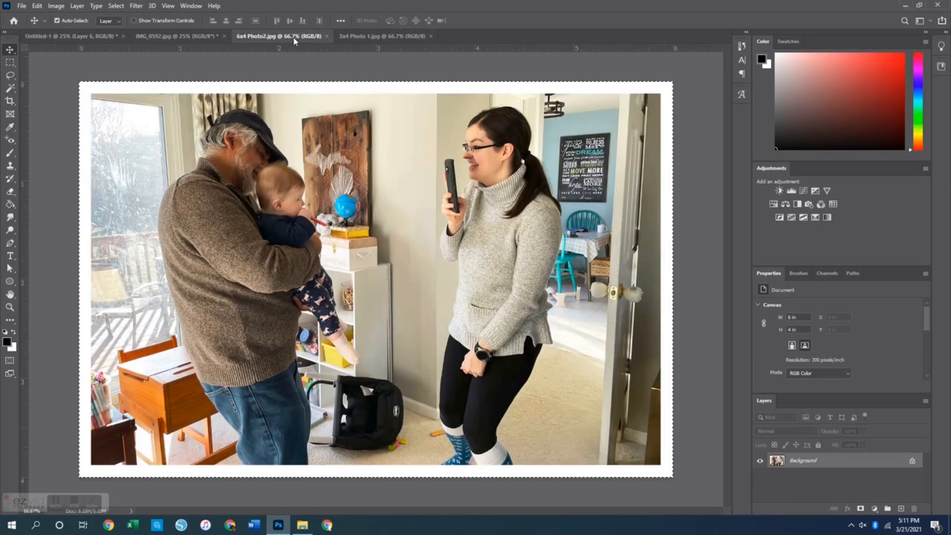
pyautogui.click(395, 37)
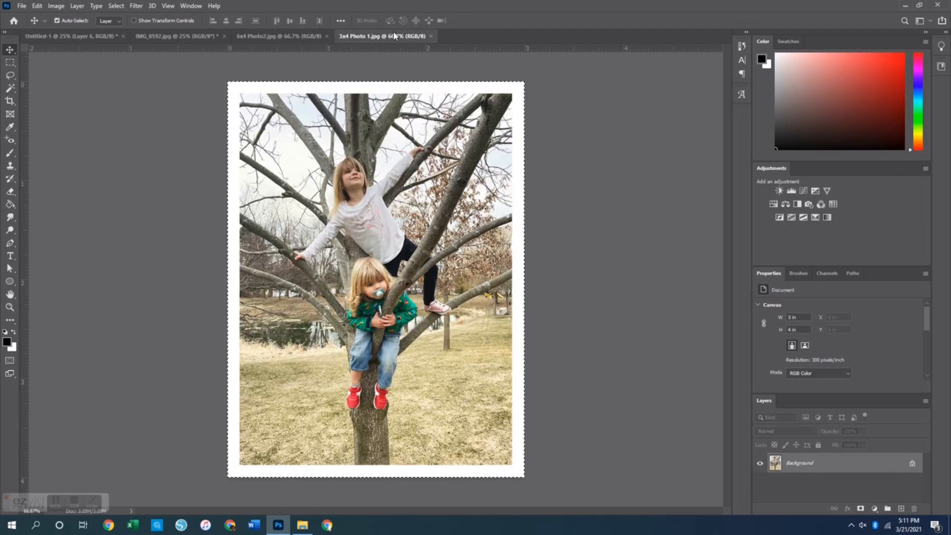
# From the spread, open the AEdwards_IAm and AEdwards_IveGotThis journal cards together with the photo IMG_9932.jpg
pyautogui.click(74, 37)
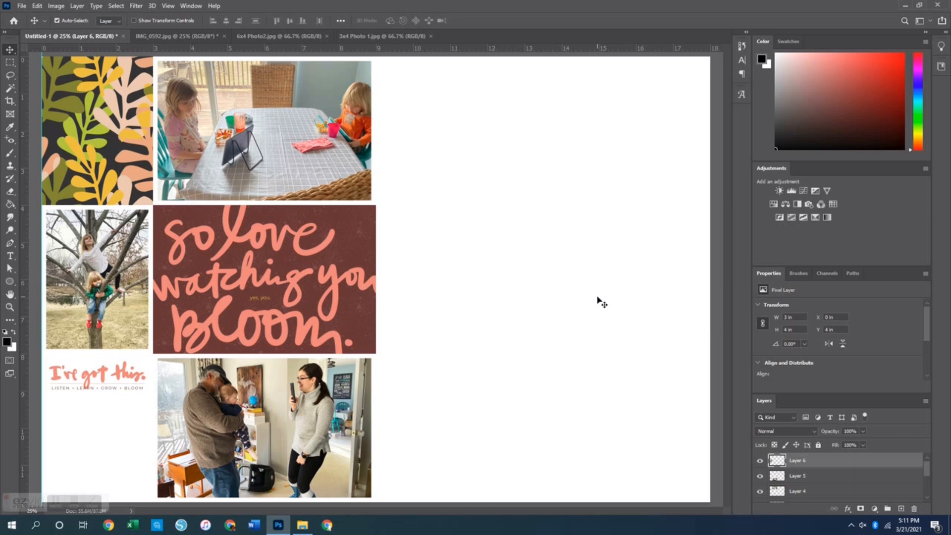
pyautogui.hotkey('ctrl', 'o')
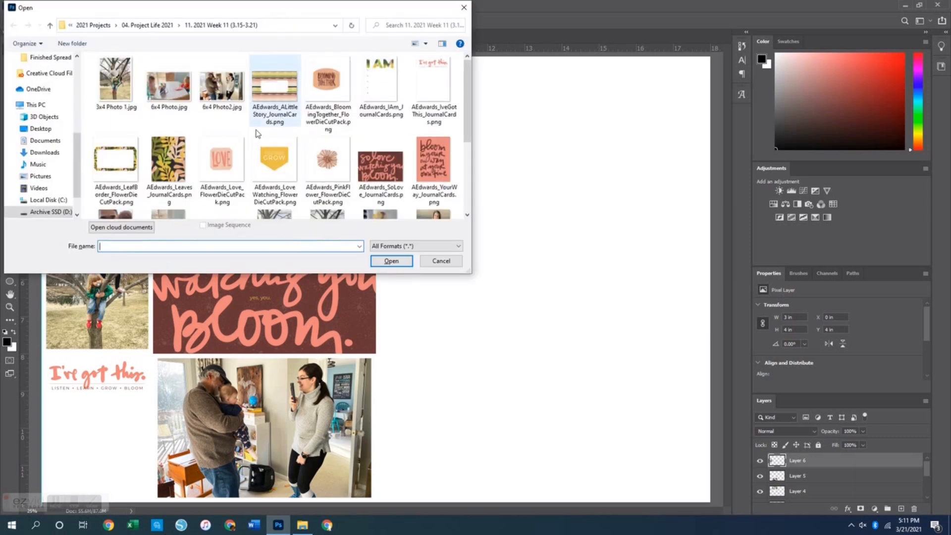
pyautogui.click(386, 92)
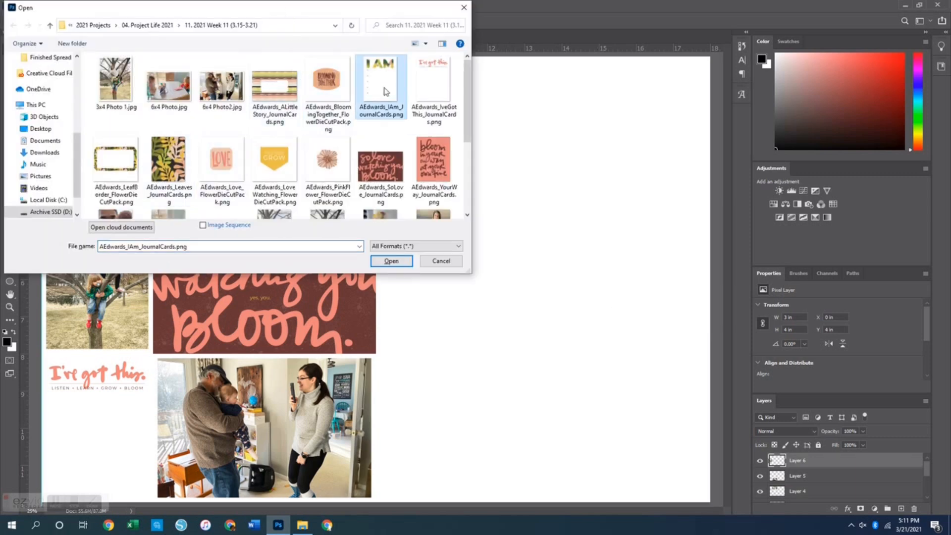
pyautogui.scroll(-3, 396, 149)
pyautogui.scroll(3, 402, 180)
pyautogui.keyDown('ctrl'); pyautogui.click(430, 95); pyautogui.keyUp('ctrl')
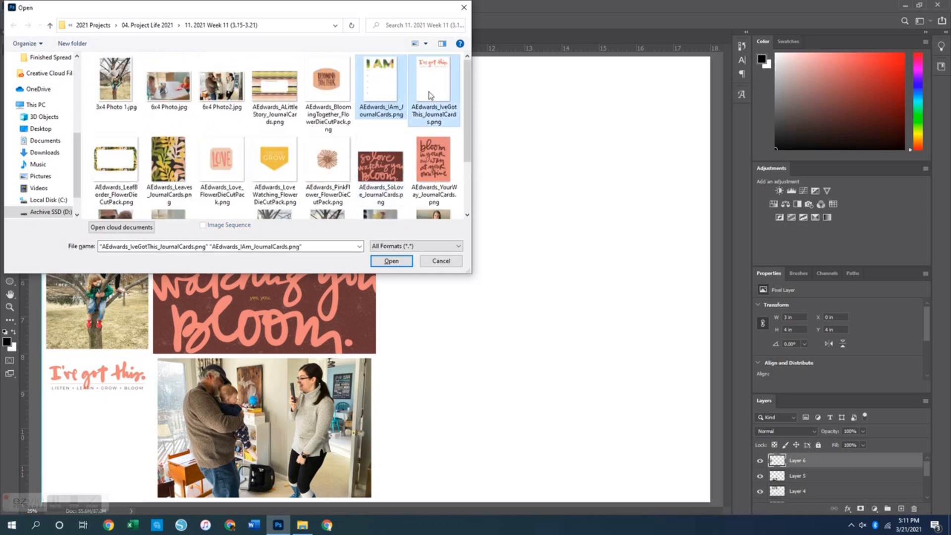
pyautogui.scroll(-3, 427, 96)
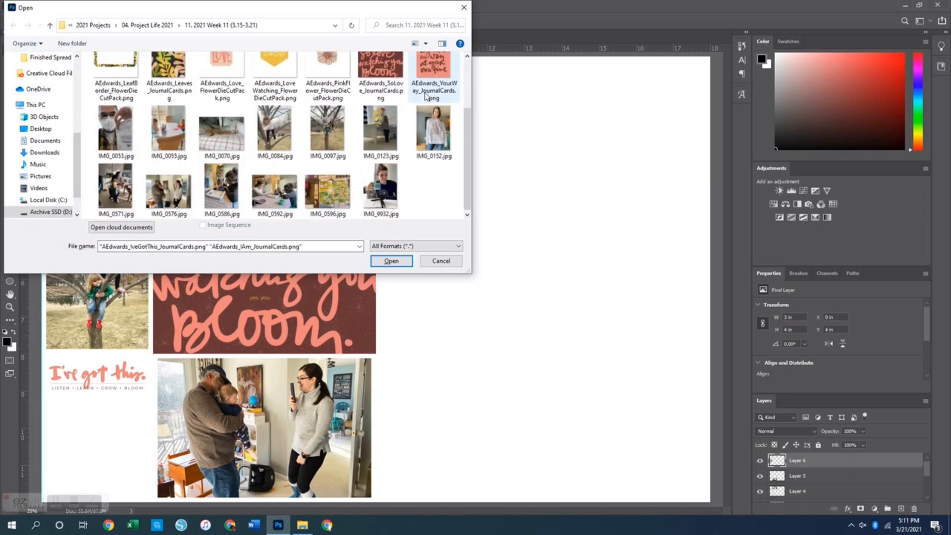
pyautogui.keyDown('ctrl'); pyautogui.click(384, 188); pyautogui.keyUp('ctrl')
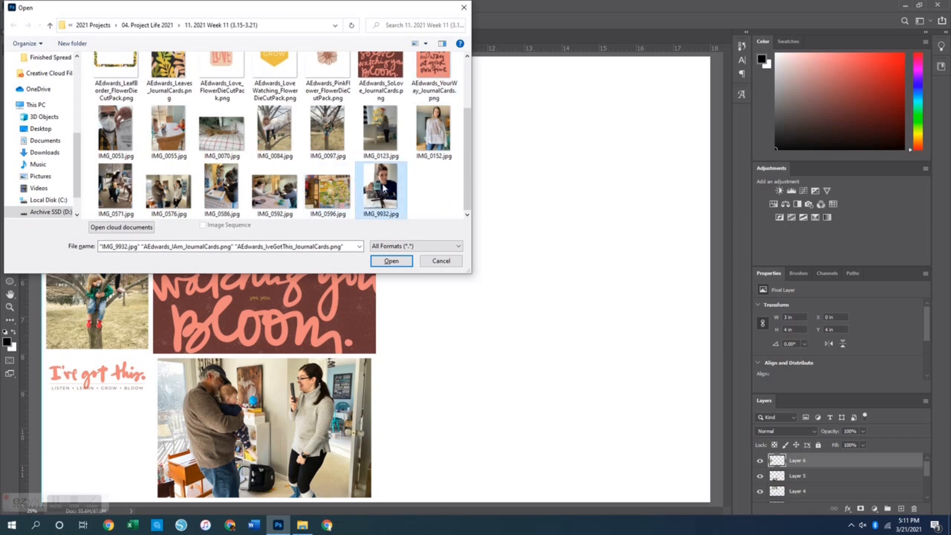
pyautogui.keyDown('ctrl'); pyautogui.click(384, 188); pyautogui.keyUp('ctrl')
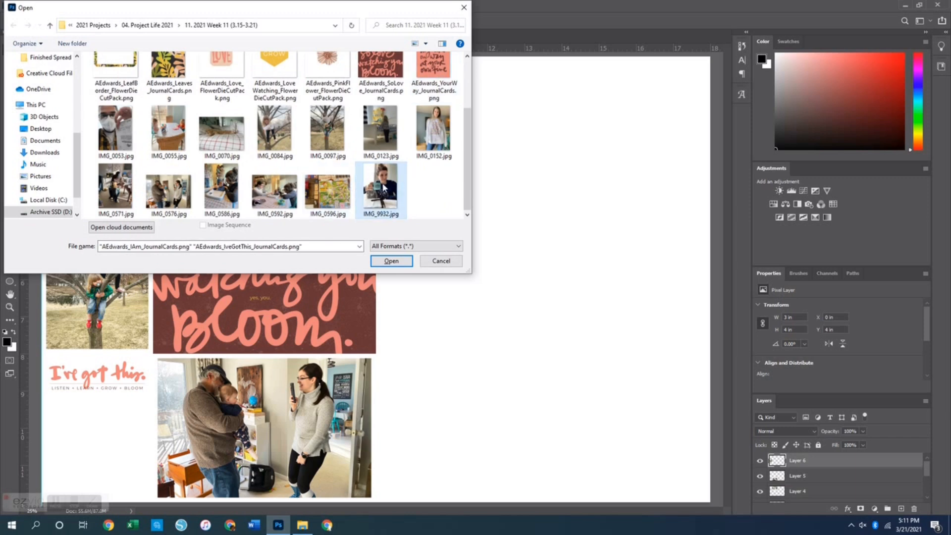
pyautogui.keyDown('ctrl'); pyautogui.click(439, 135); pyautogui.keyUp('ctrl')
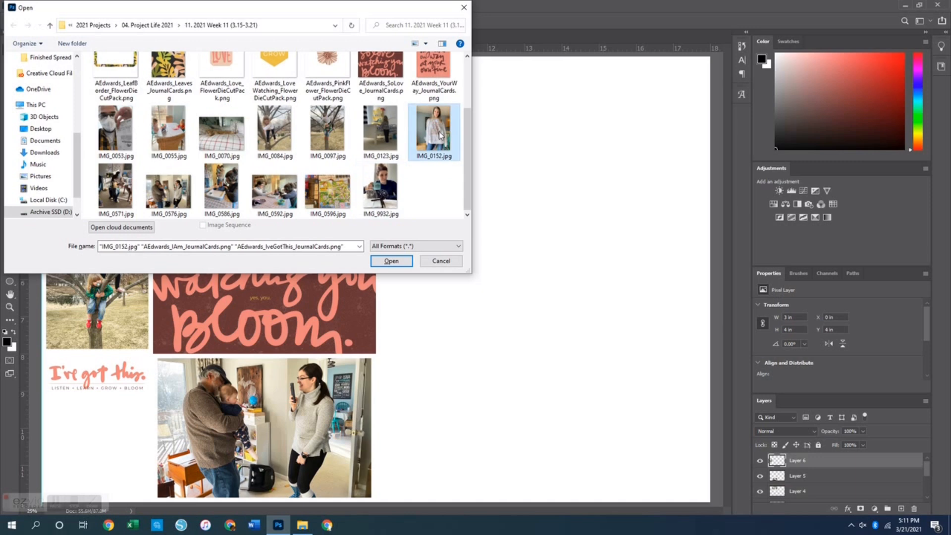
pyautogui.keyDown('ctrl'); pyautogui.click(440, 134); pyautogui.keyUp('ctrl')
pyautogui.keyDown('ctrl'); pyautogui.click(385, 192); pyautogui.keyUp('ctrl')
pyautogui.press('Return')
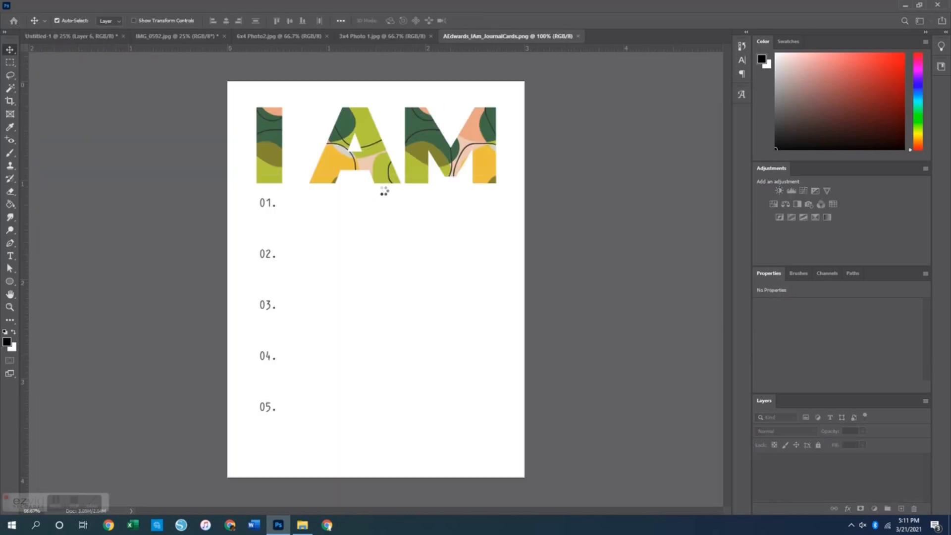
# Brighten the IMG_9932 photo with a Brightness/Contrast adjustment set to brightness 22, and merge the adjustment into the background
pyautogui.click(779, 190)
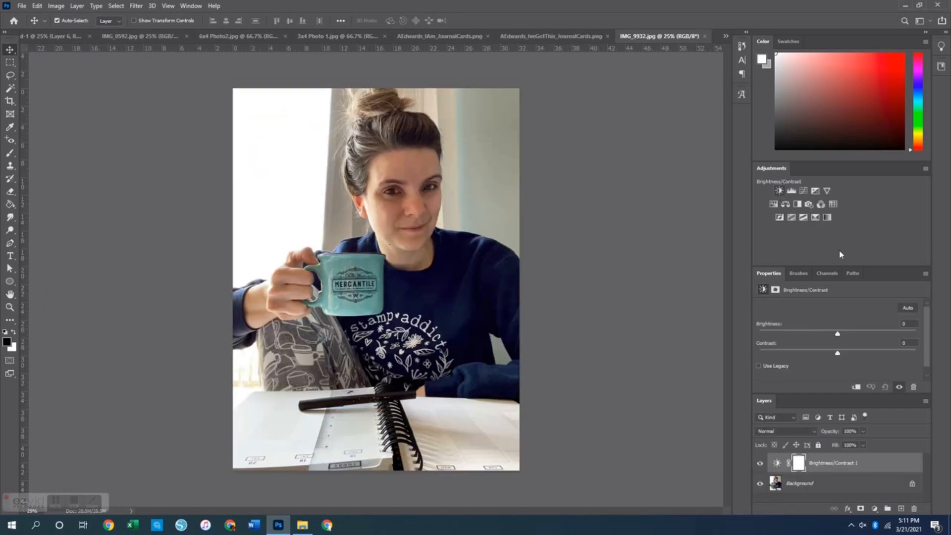
pyautogui.moveTo(839, 334); pyautogui.dragTo(851, 341)
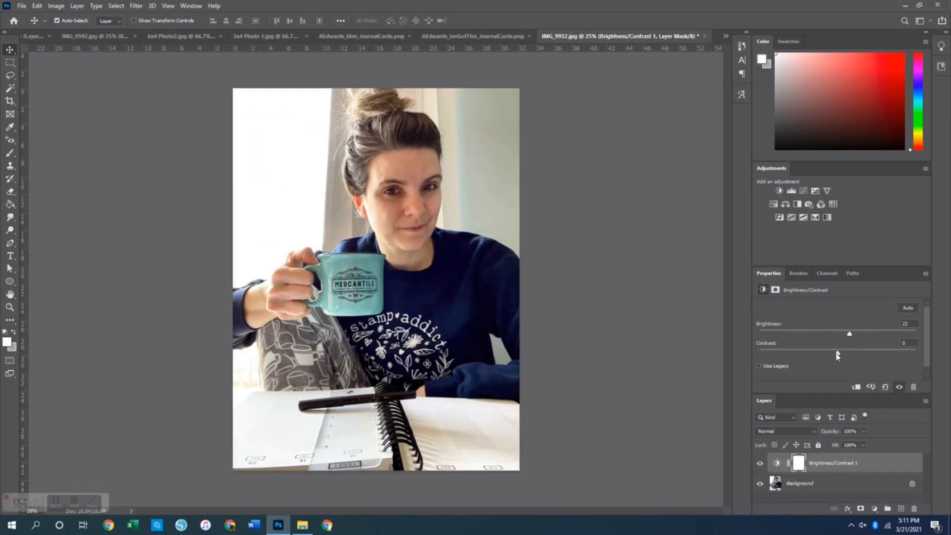
pyautogui.hotkey('ctrl', 'e')
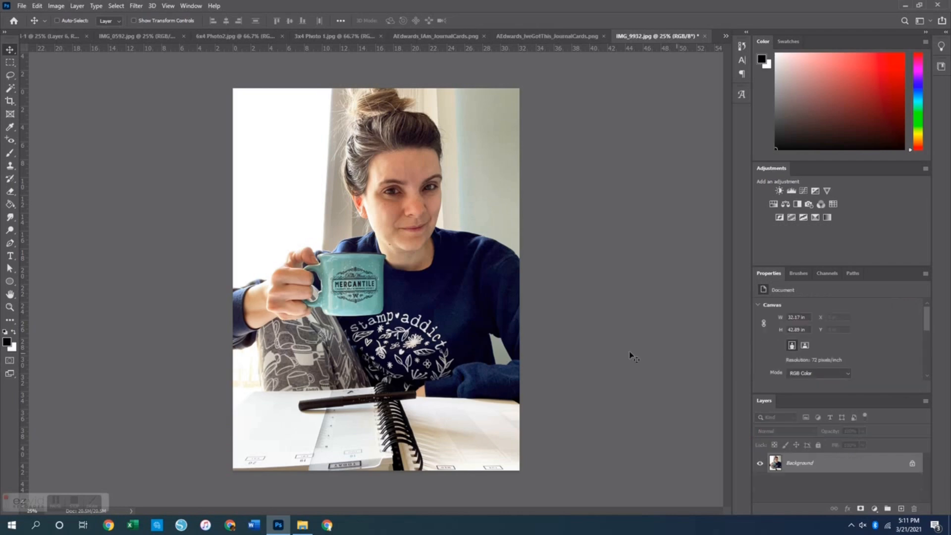
# Crop IMG_9932 to 2.75 x 3.75 in at 300 ppi, copy it into the 3x4 Photo 1 document and merge it with the background
pyautogui.click(10, 101)
pyautogui.press('Return')
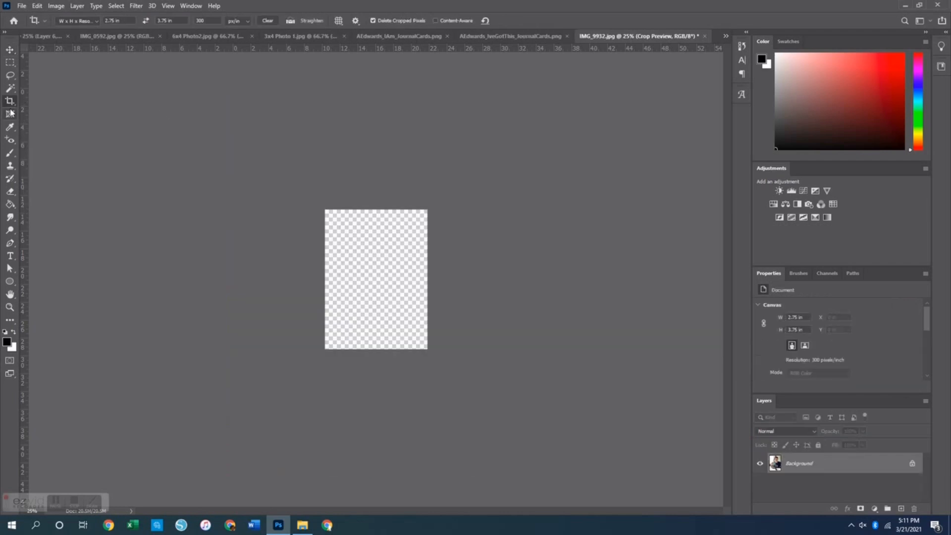
pyautogui.click(310, 39)
pyautogui.hotkey('ctrl', 'v')
pyautogui.hotkey('ctrl', 'e')
# Save the bordered mug photo as a JPEG named 3x4 Photo 2
pyautogui.hotkey('ctrl', 'shift', 's')
pyautogui.doubleClick(212, 211)
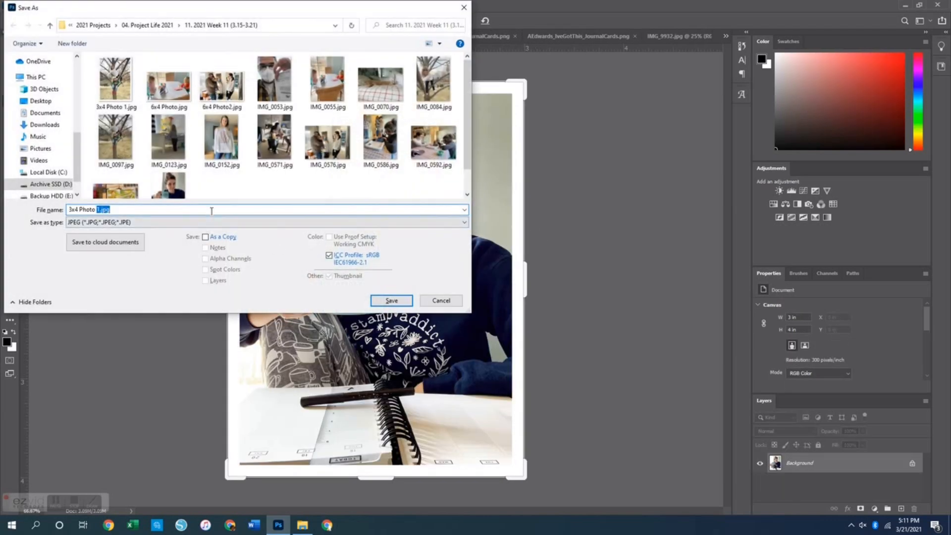
pyautogui.write('2')
pyautogui.press('Return')
pyautogui.press('Return')
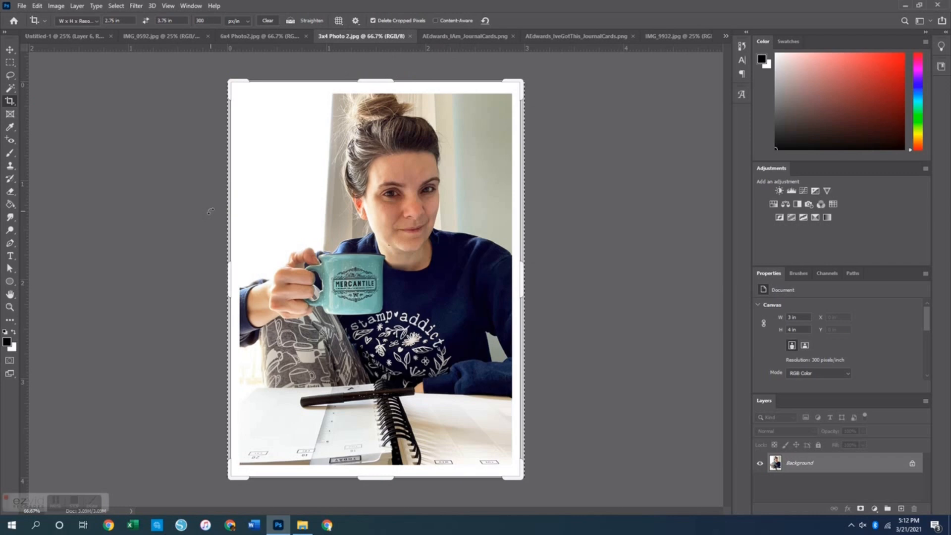
# Copy the bordered mug photo into the tree photo's slot in the spread, moving the tree photo and I've Got This card to the empty right half
pyautogui.click(10, 50)
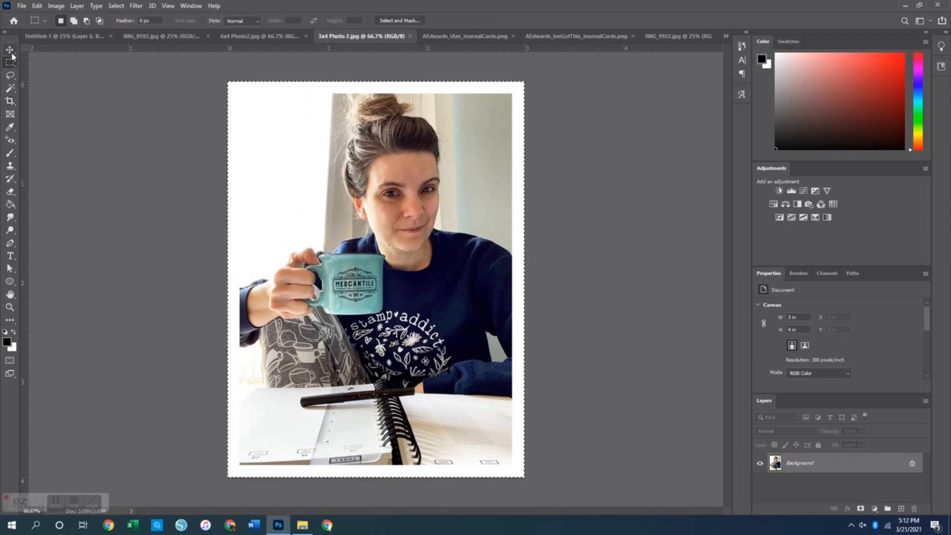
pyautogui.click(59, 36)
pyautogui.hotkey('ctrl', 'v')
pyautogui.moveTo(83, 261); pyautogui.dragTo(539, 127)
pyautogui.moveTo(375, 240); pyautogui.dragTo(90, 238)
pyautogui.moveTo(89, 377); pyautogui.dragTo(559, 246)
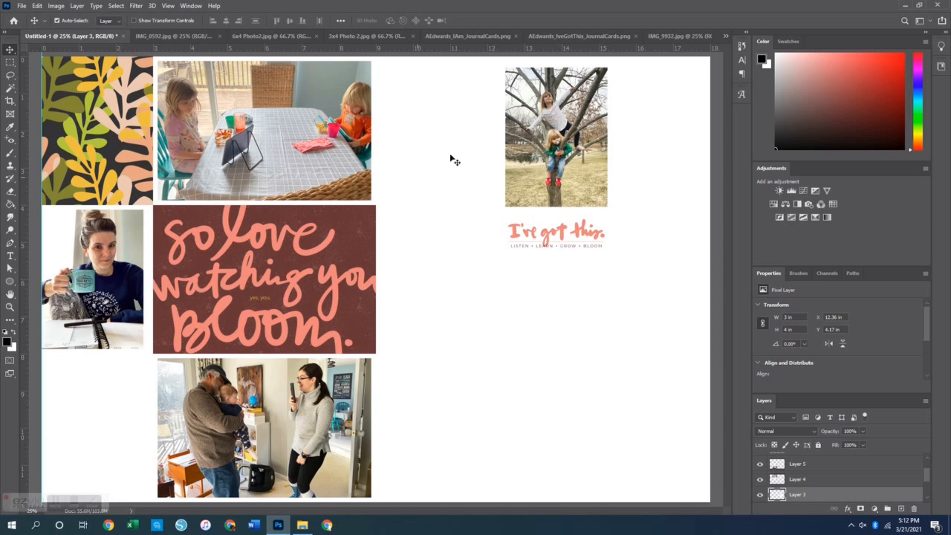
# Place a copy of the I Am journal card in the spread at X 0 in, Y 8 in, and close the card's document
pyautogui.click(571, 37)
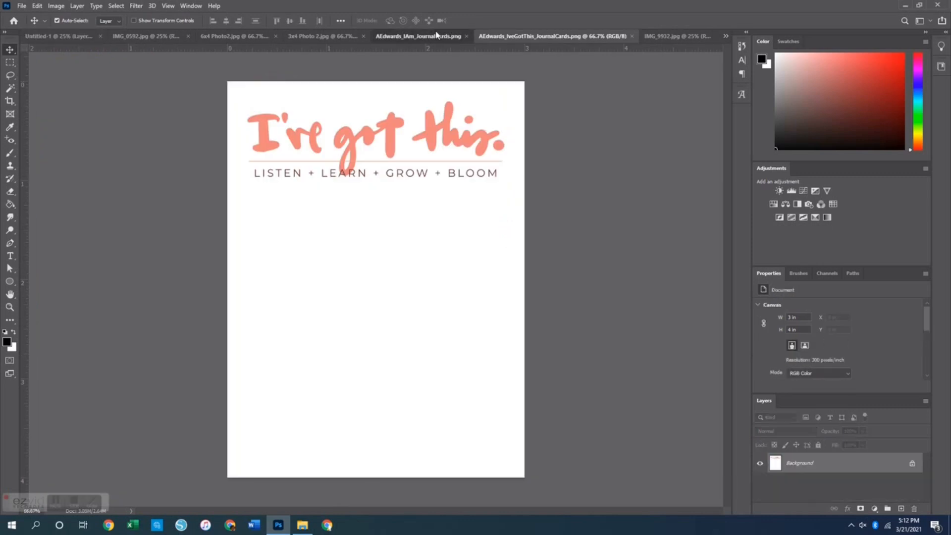
pyautogui.click(425, 37)
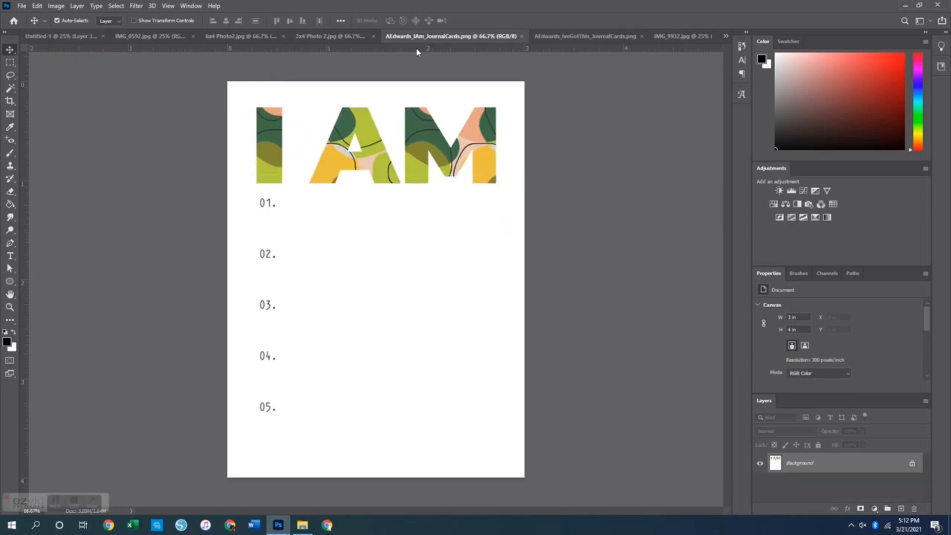
pyautogui.click(521, 36)
pyautogui.moveTo(51, 39); pyautogui.dragTo(123, 381)
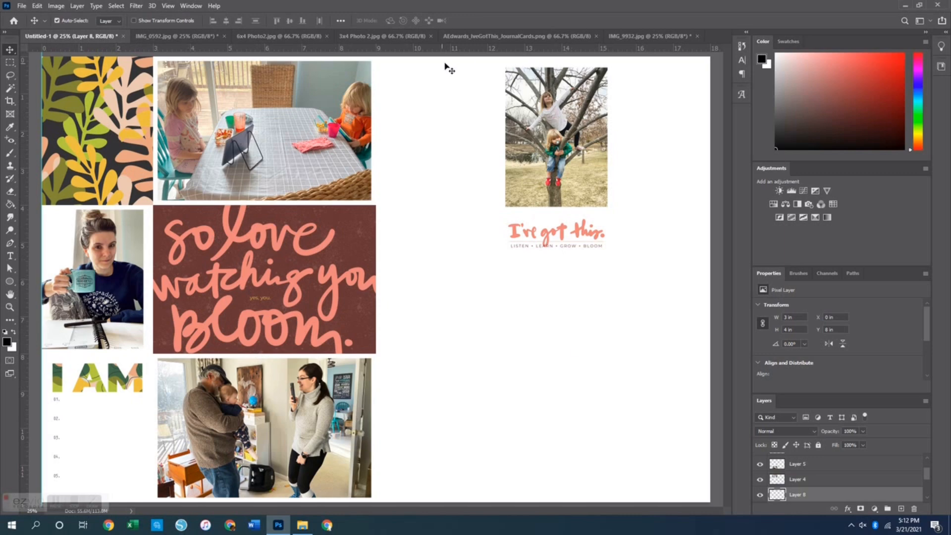
# Close the IMG_9932 photo without saving its changes and return to the spread document
pyautogui.click(696, 36)
pyautogui.click(471, 195)
pyautogui.click(471, 36)
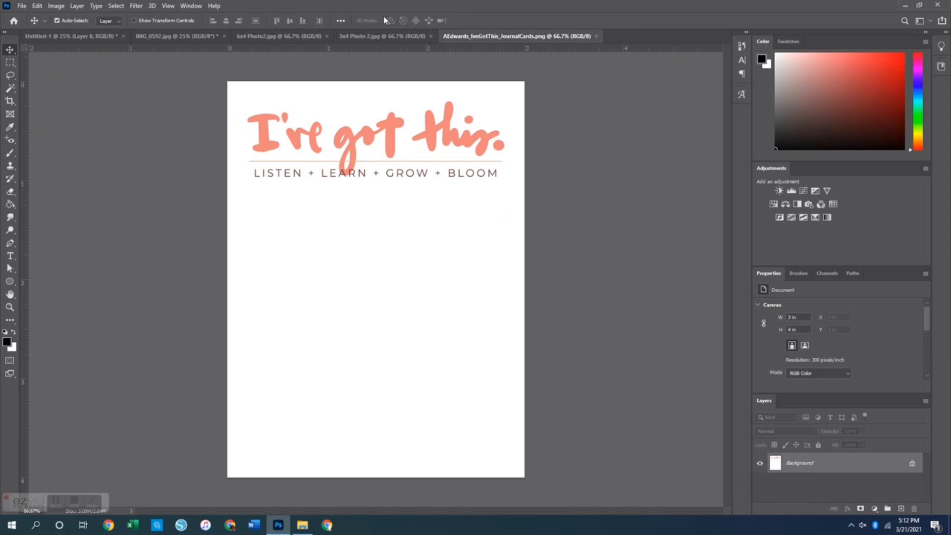
pyautogui.click(290, 36)
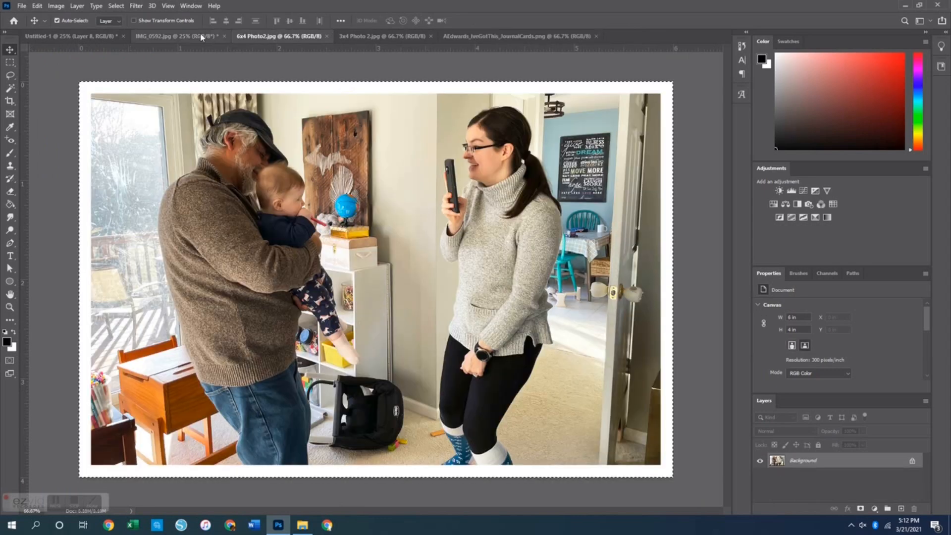
pyautogui.click(200, 36)
pyautogui.click(72, 36)
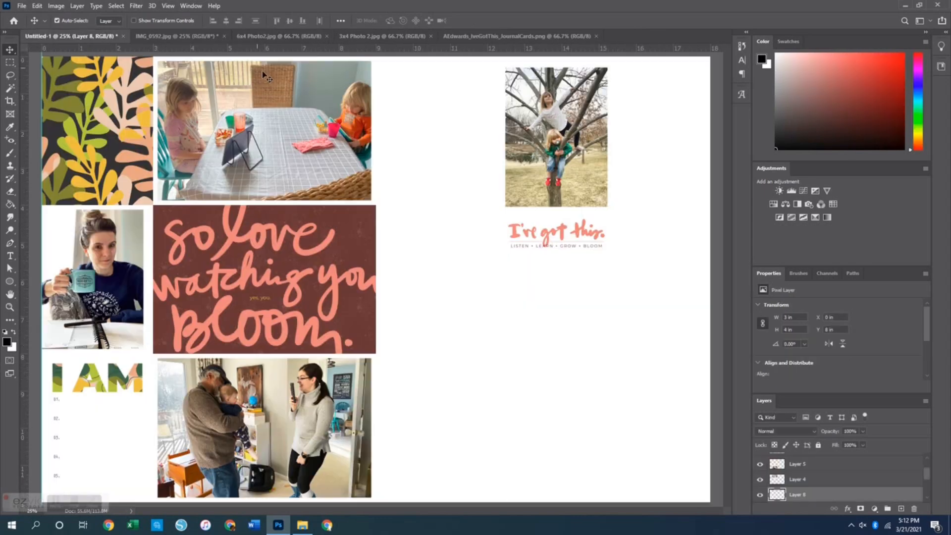
# Move the tree photo beside the table photo, arrange four I've Got This cards in alternating right-half slots including X 12 in, Y 8 in, and close the card's document
pyautogui.moveTo(600, 147); pyautogui.dragTo(477, 140)
pyautogui.moveTo(568, 242); pyautogui.dragTo(681, 225)
pyautogui.hotkey('ctrl', 'v')
pyautogui.hotkey('ctrl', 'v')
pyautogui.moveTo(380, 228); pyautogui.dragTo(547, 374)
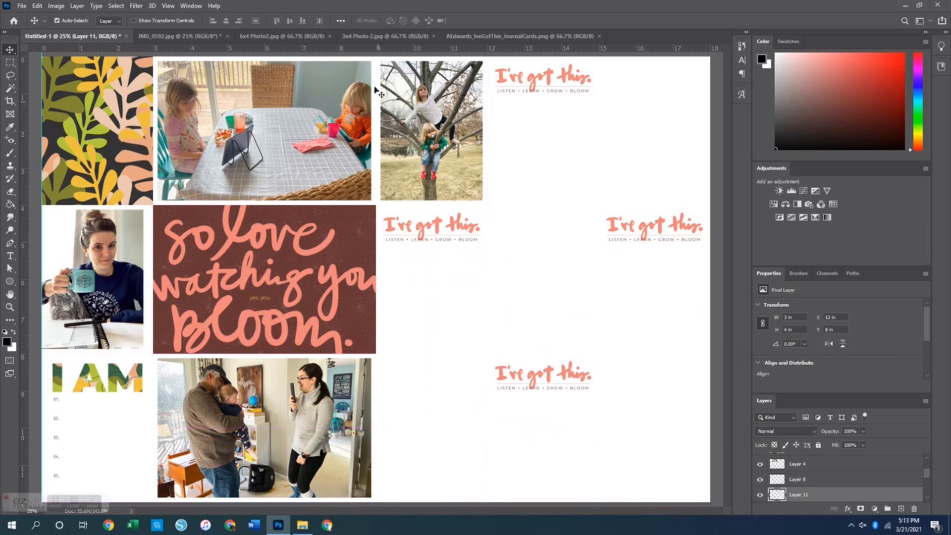
pyautogui.click(599, 36)
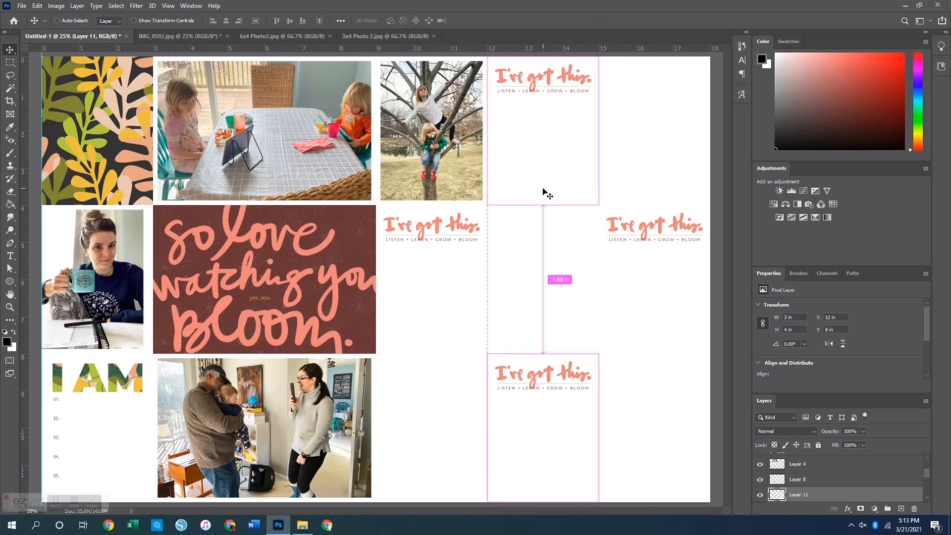
# Open the photos IMG_0053, IMG_0571, IMG_0586 and IMG_0596 together from the Week 11 folder
pyautogui.hotkey('ctrl', 'o')
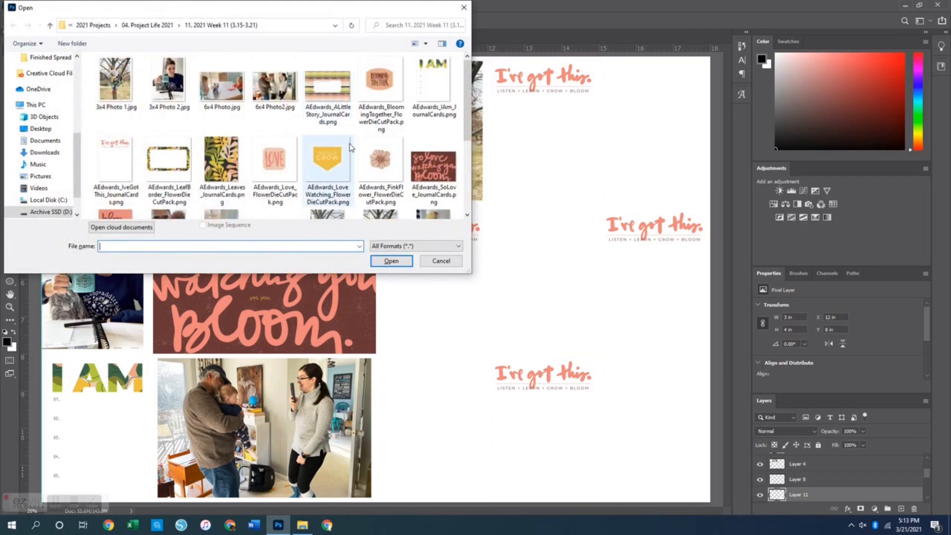
pyautogui.scroll(-3, 275, 126)
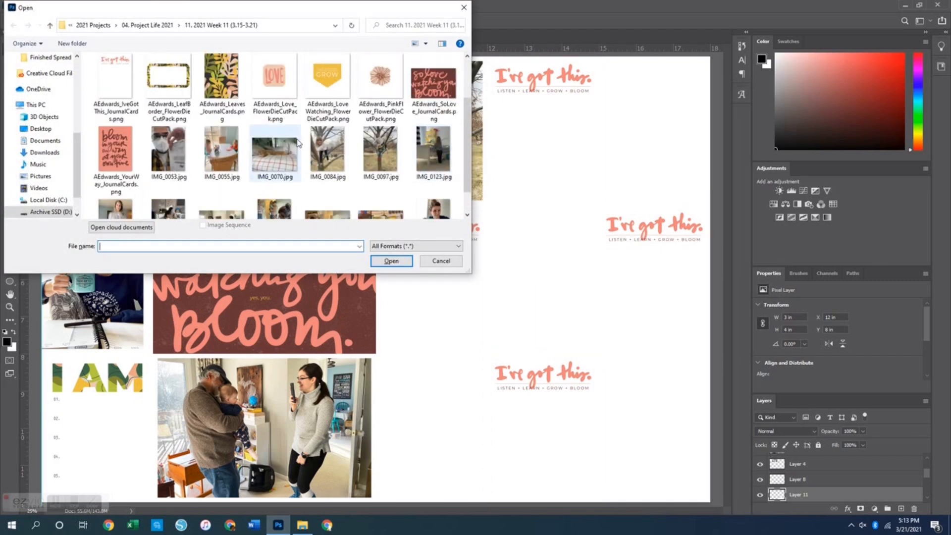
pyautogui.scroll(-1, 254, 180)
pyautogui.click(169, 115)
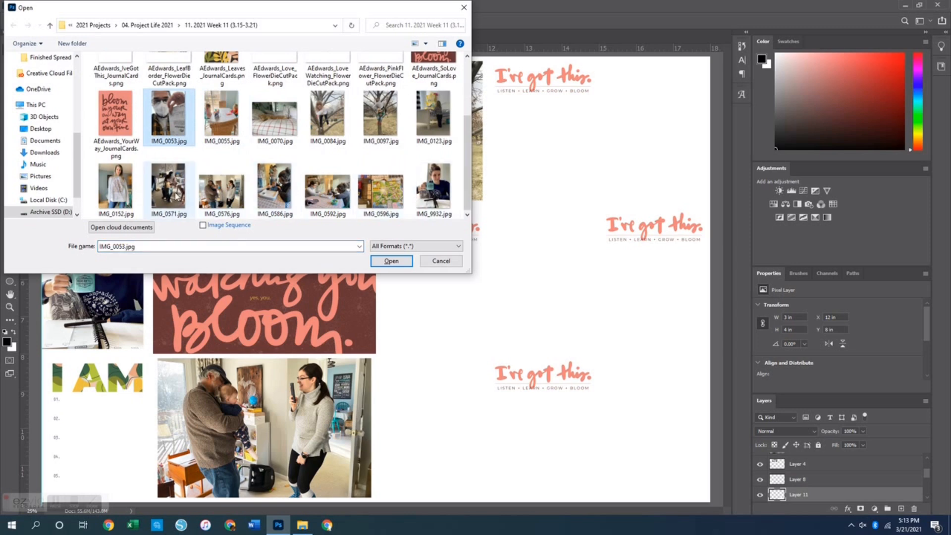
pyautogui.keyDown('ctrl'); pyautogui.click(398, 187); pyautogui.keyUp('ctrl')
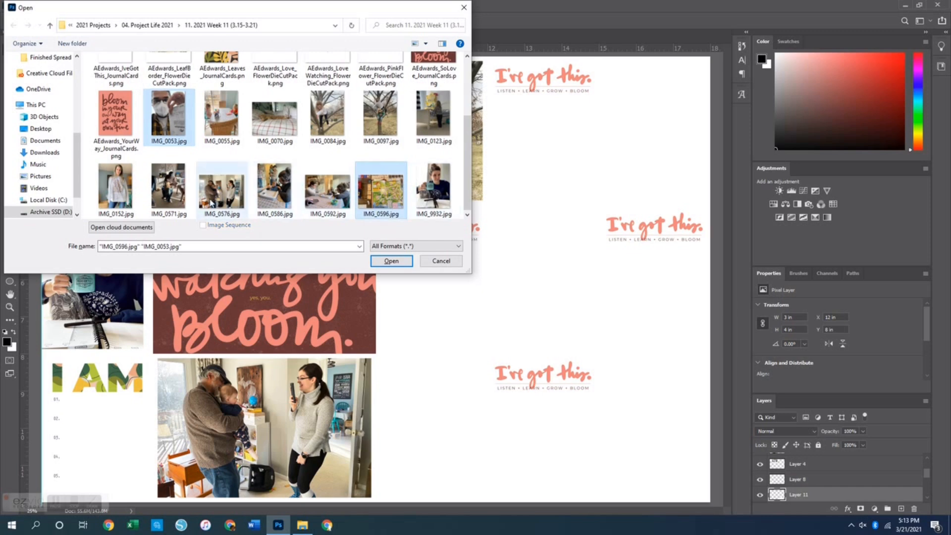
pyautogui.keyDown('ctrl'); pyautogui.click(168, 195); pyautogui.keyUp('ctrl')
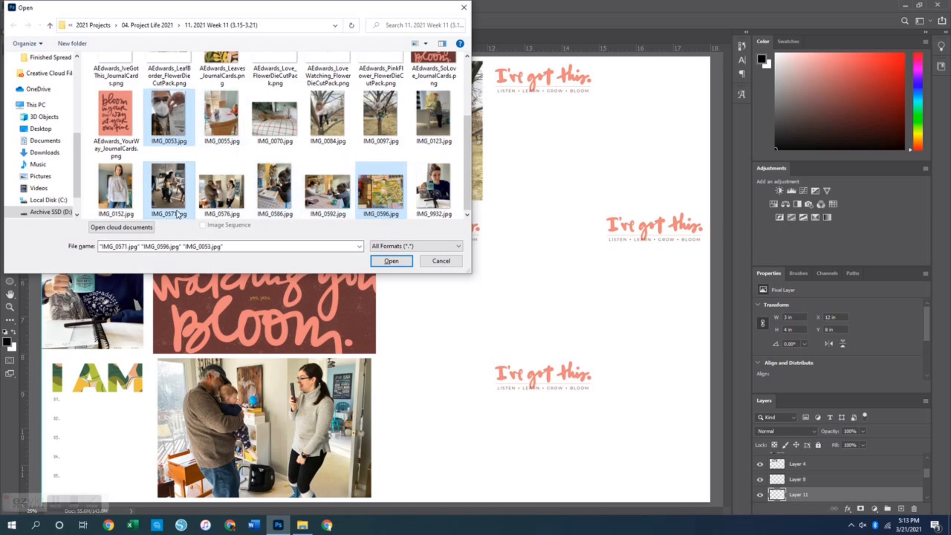
pyautogui.scroll(2, 376, 165)
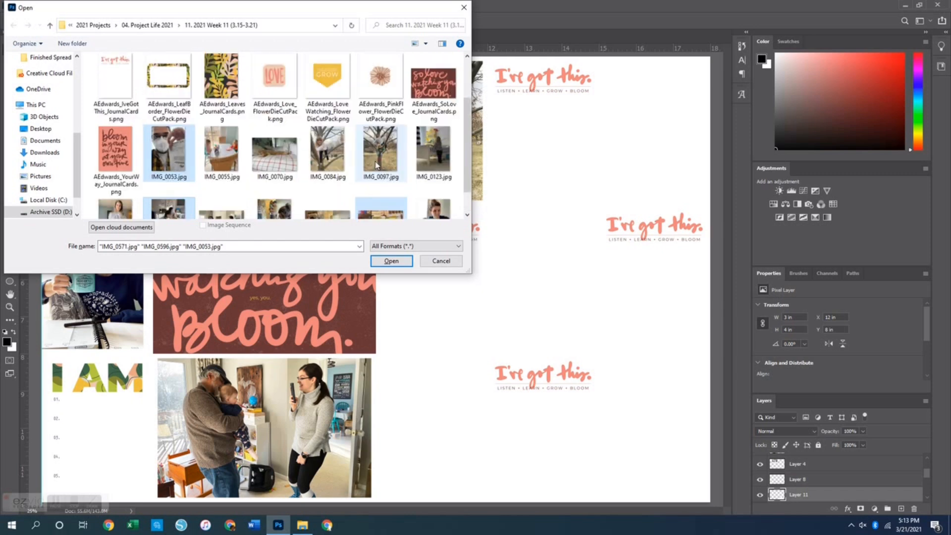
pyautogui.scroll(-1, 376, 165)
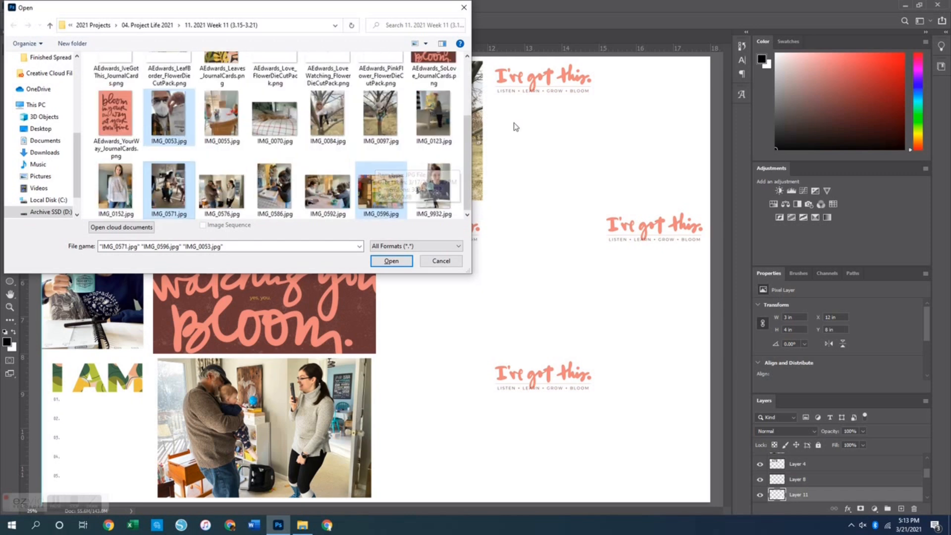
pyautogui.keyDown('ctrl'); pyautogui.click(443, 121); pyautogui.keyUp('ctrl')
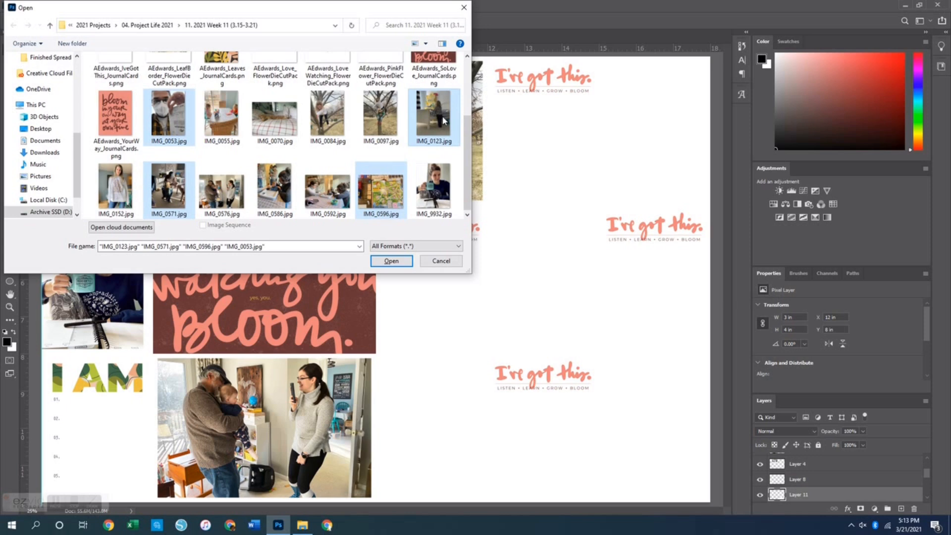
pyautogui.keyDown('ctrl'); pyautogui.click(265, 200); pyautogui.keyUp('ctrl')
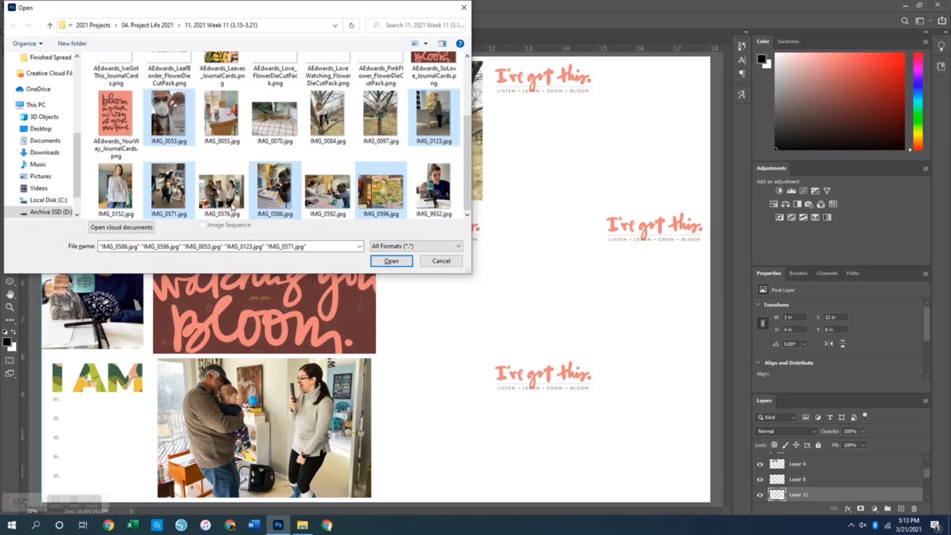
pyautogui.keyDown('ctrl'); pyautogui.click(429, 125); pyautogui.keyUp('ctrl')
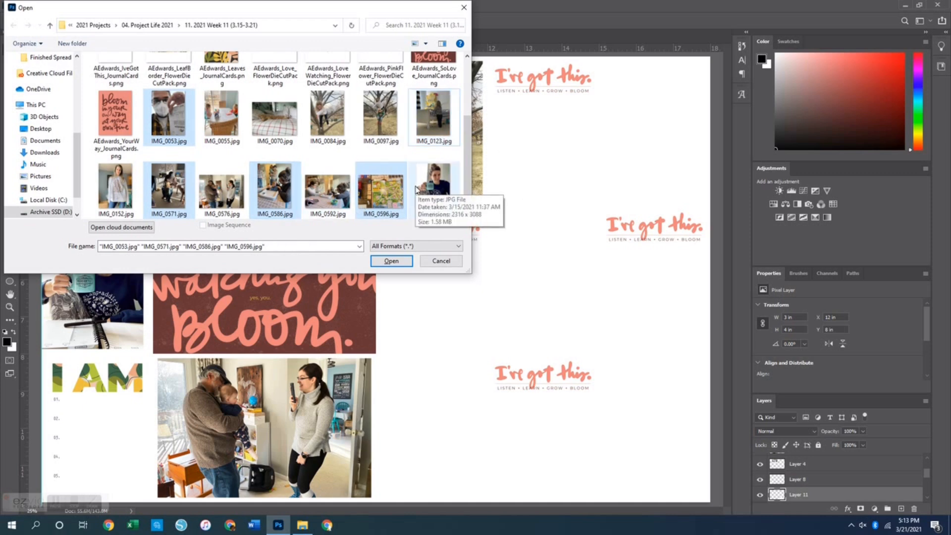
pyautogui.press('Return')
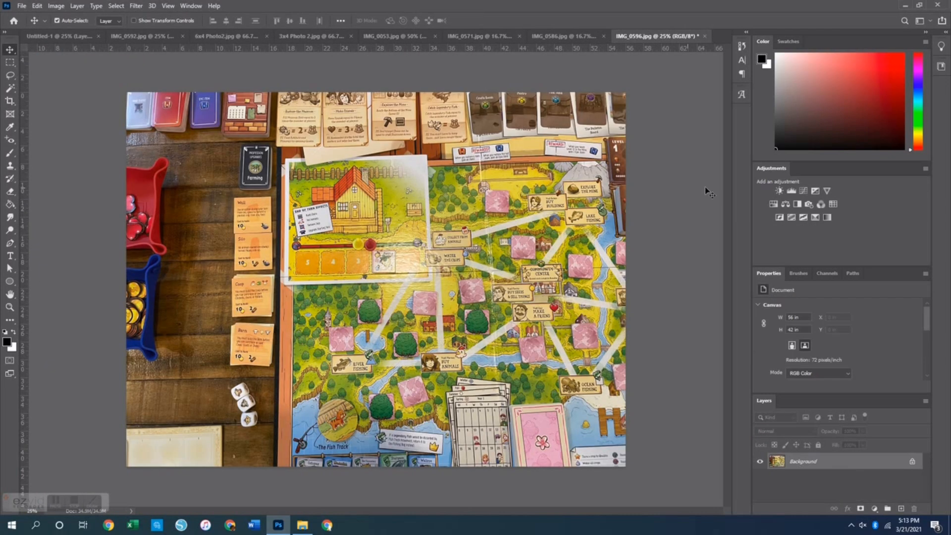
# Add a Brightness/Contrast adjustment layer to the IMG_0596 board-game photo and raise its brightness slightly
pyautogui.click(780, 191)
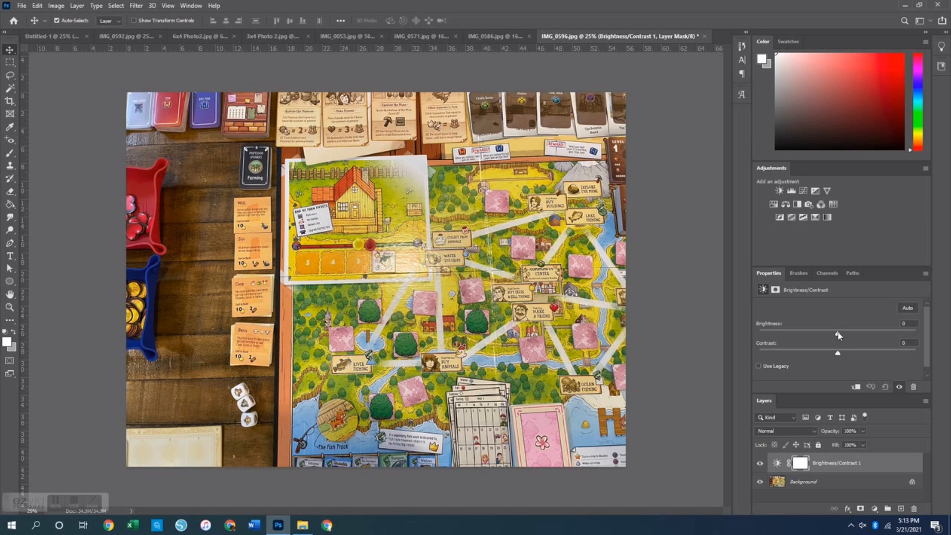
pyautogui.moveTo(842, 336); pyautogui.dragTo(850, 342)
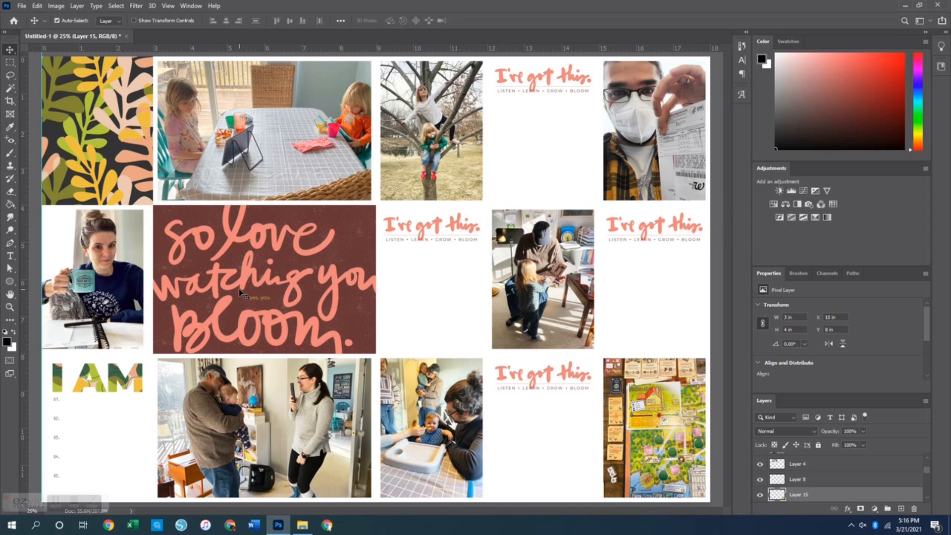
# Open the BloomingTogether, LeafBorder, Love, LoveWatching and PinkFlower die-cut PNG files together
pyautogui.hotkey('ctrl', 'o')
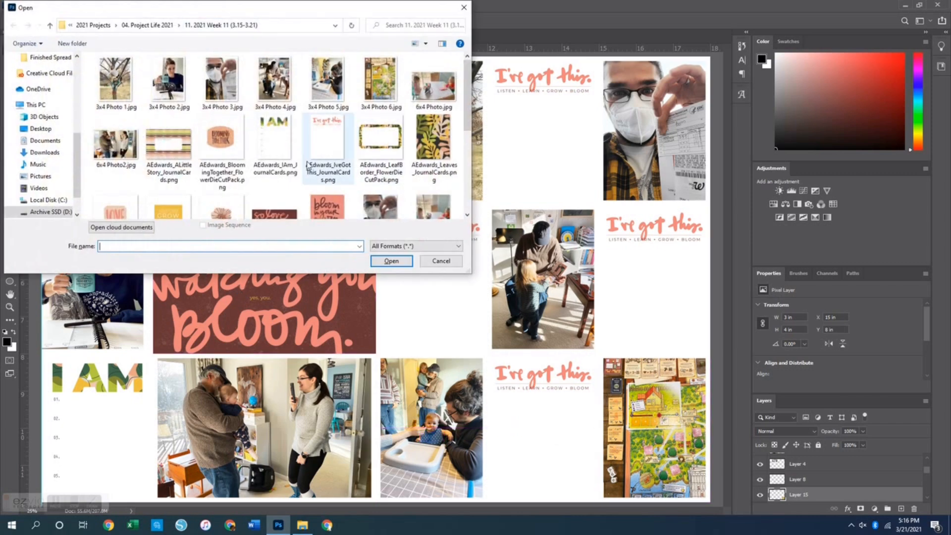
pyautogui.click(227, 138)
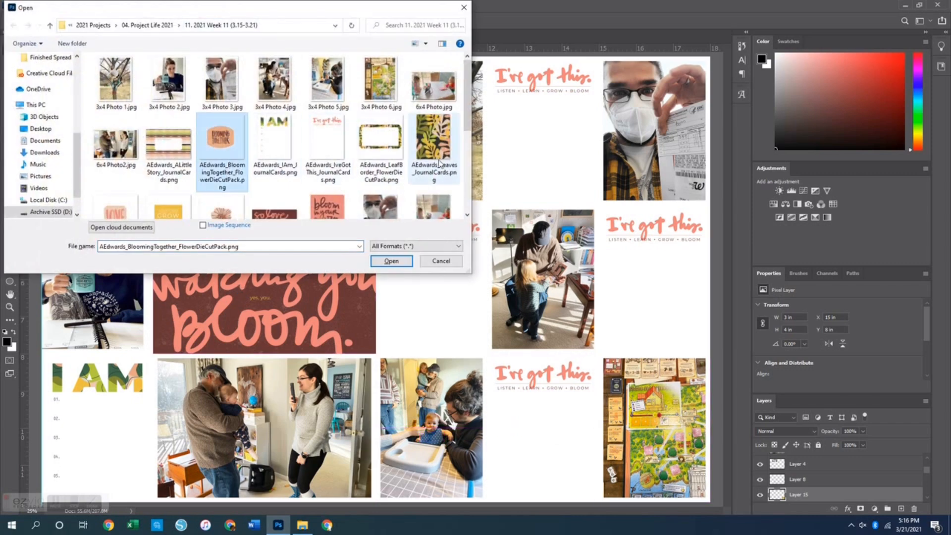
pyautogui.keyDown('ctrl'); pyautogui.click(379, 143); pyautogui.keyUp('ctrl')
pyautogui.scroll(-1, 271, 179)
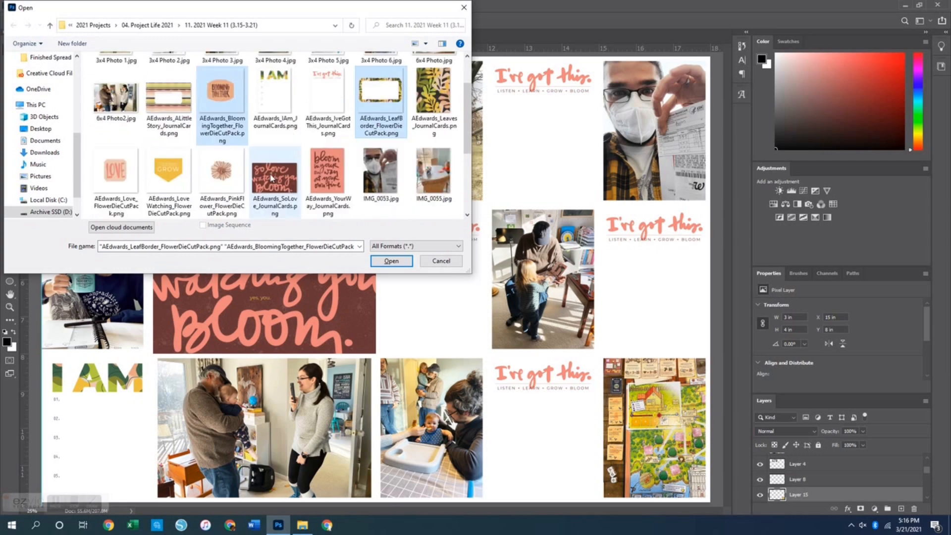
pyautogui.keyDown('ctrl'); pyautogui.click(116, 176); pyautogui.keyUp('ctrl')
pyautogui.keyDown('ctrl'); pyautogui.click(186, 183); pyautogui.keyUp('ctrl')
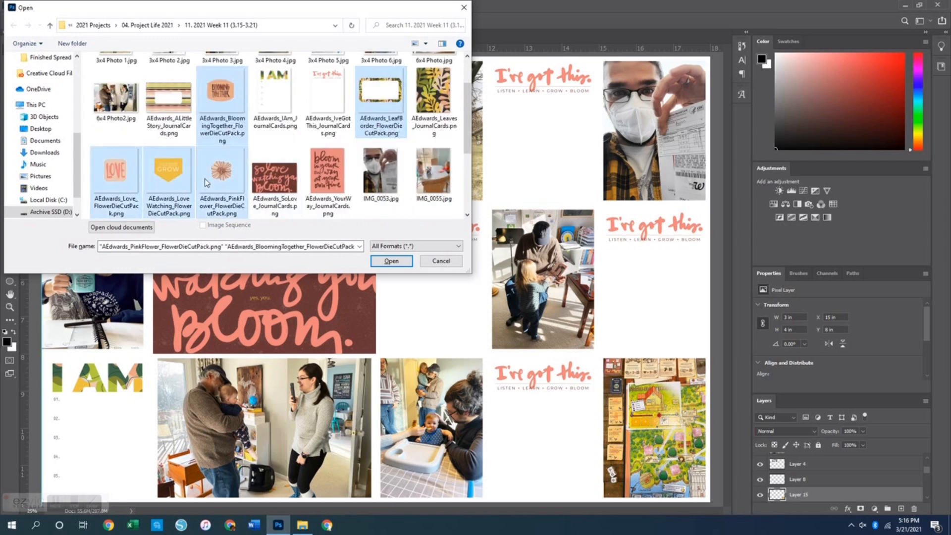
pyautogui.press('Return')
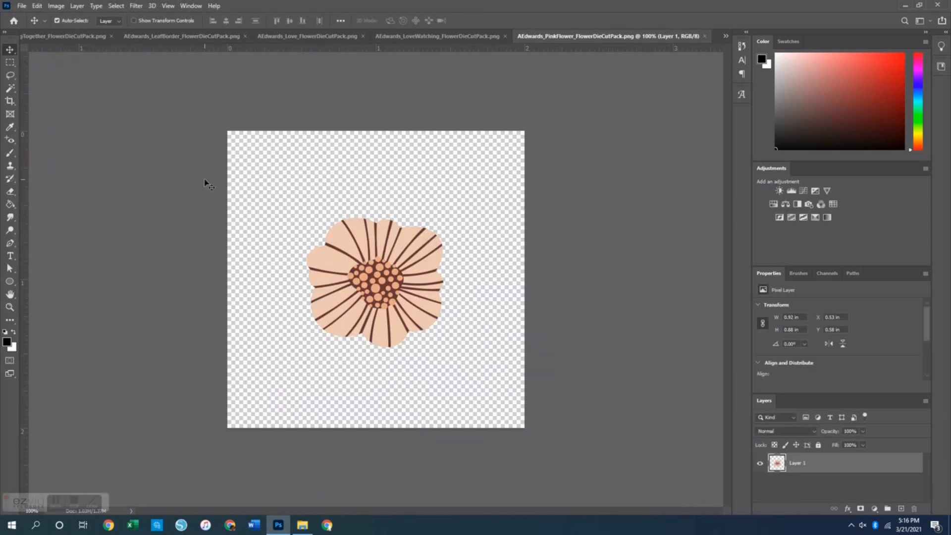
# Copy the pink flower die cut into the spread, close its document, and place it topmost over the mug photo's lower-right corner at about X 1.5 in, Y 6.84 in
pyautogui.hotkey('ctrl', 'a')
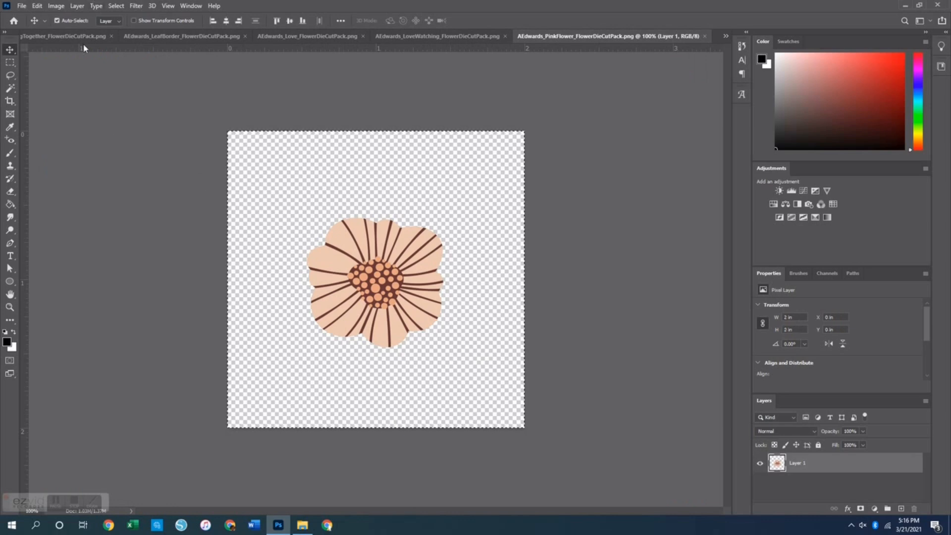
pyautogui.click(705, 36)
pyautogui.click(39, 36)
pyautogui.hotkey('ctrl', 'v')
pyautogui.moveTo(386, 277); pyautogui.dragTo(327, 317)
pyautogui.moveTo(797, 494); pyautogui.dragTo(799, 454)
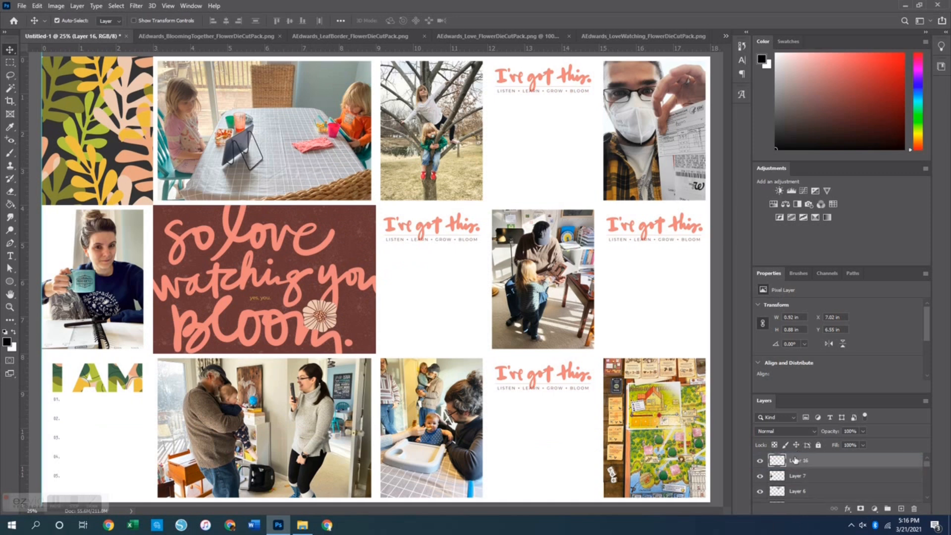
pyautogui.moveTo(330, 316); pyautogui.dragTo(125, 314)
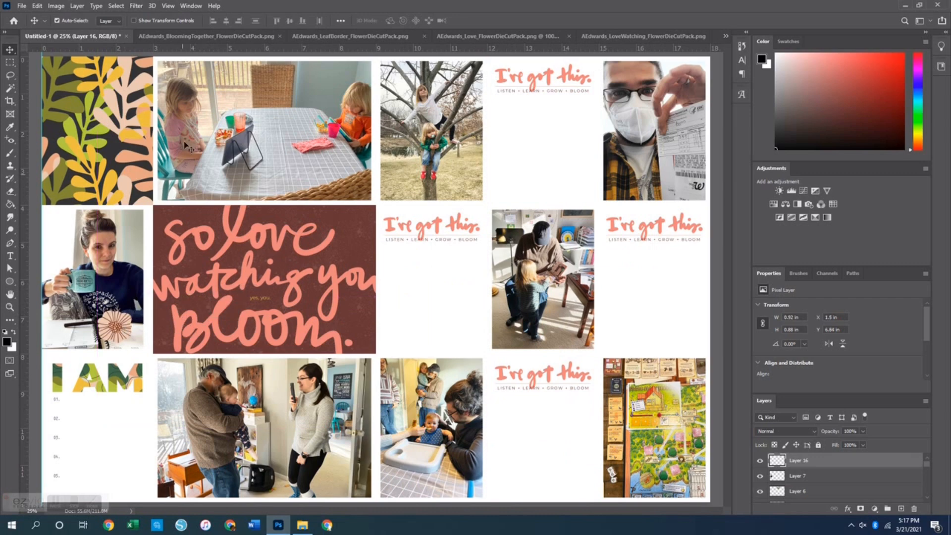
# Copy the Blooming Together die cut onto the middle-row photo's lower-right corner at about X 13.5 in, Y 6.78 in, and close its document
pyautogui.click(230, 36)
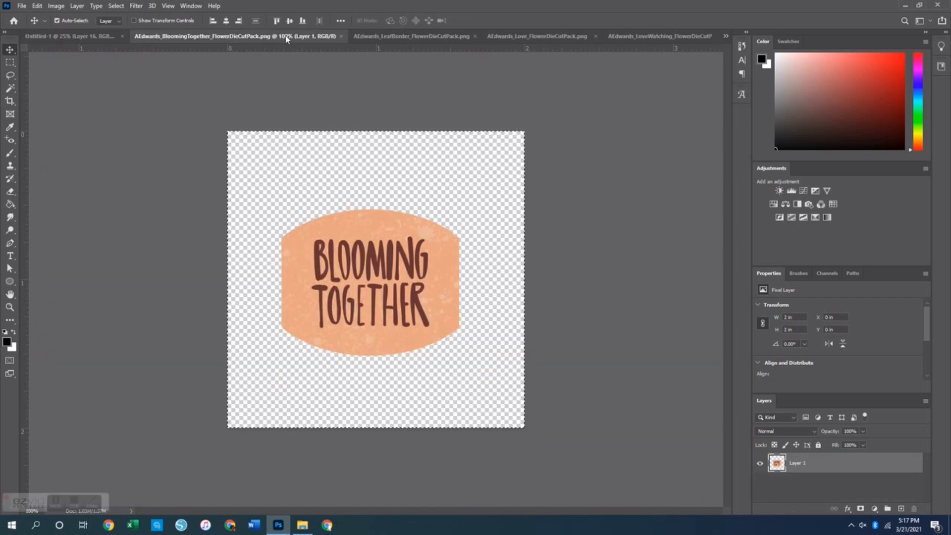
pyautogui.click(341, 37)
pyautogui.hotkey('ctrl', 'v')
pyautogui.moveTo(372, 287); pyautogui.dragTo(573, 324)
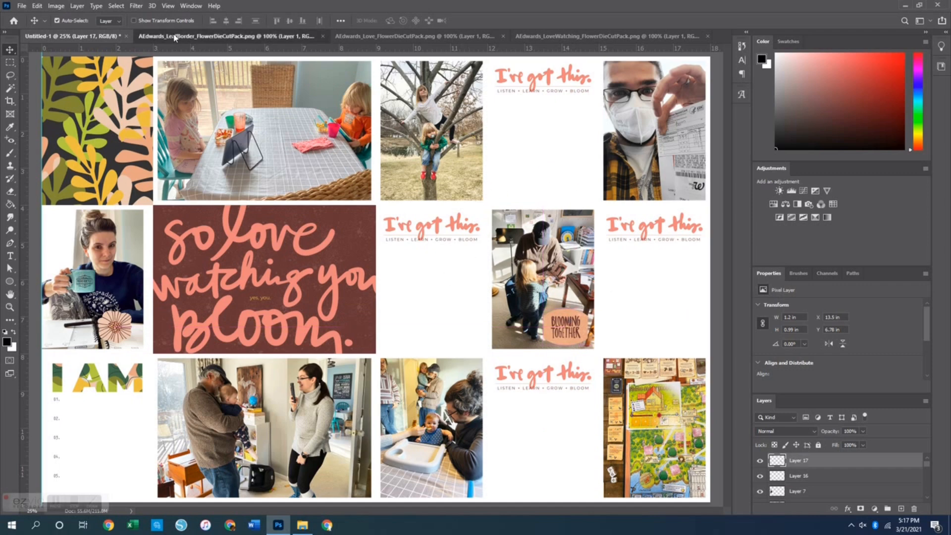
# Copy the leaf-border label onto the table photo's lower-right corner at about X 6.78 in, Y 2.63 in, and close its document
pyautogui.click(295, 37)
pyautogui.click(322, 36)
pyautogui.hotkey('ctrl', 'v')
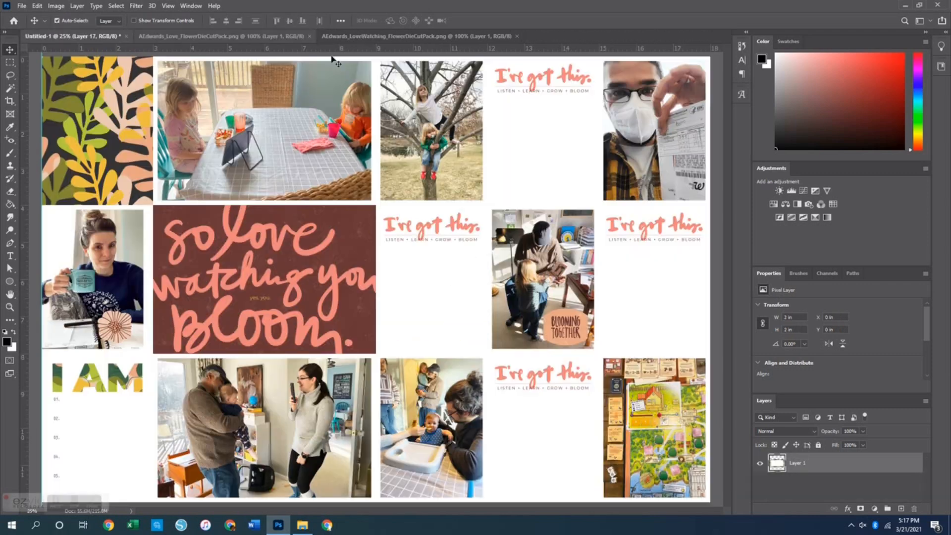
pyautogui.moveTo(381, 285); pyautogui.dragTo(334, 179)
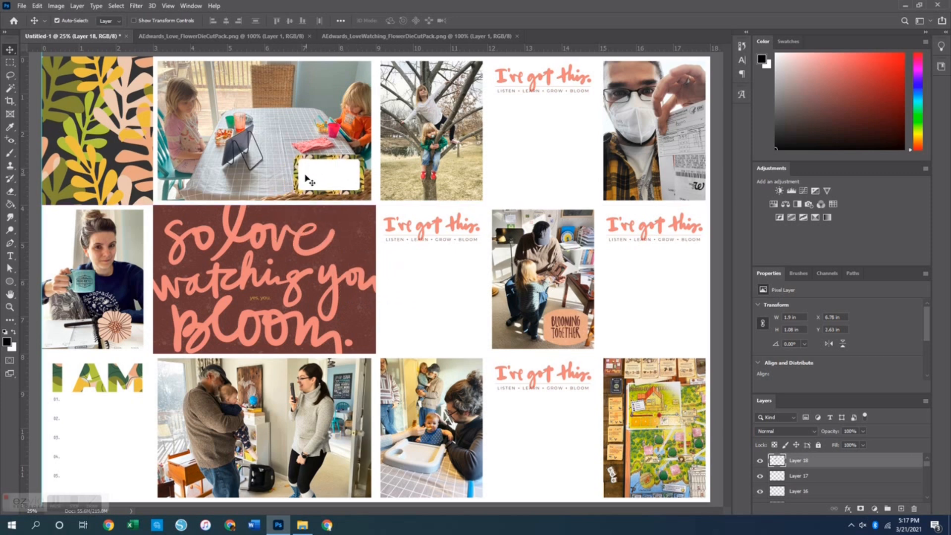
pyautogui.moveTo(332, 181)
pyautogui.mouseDown()
pyautogui.moveTo(273, 97)
pyautogui.moveTo(339, 183)
pyautogui.mouseUp()
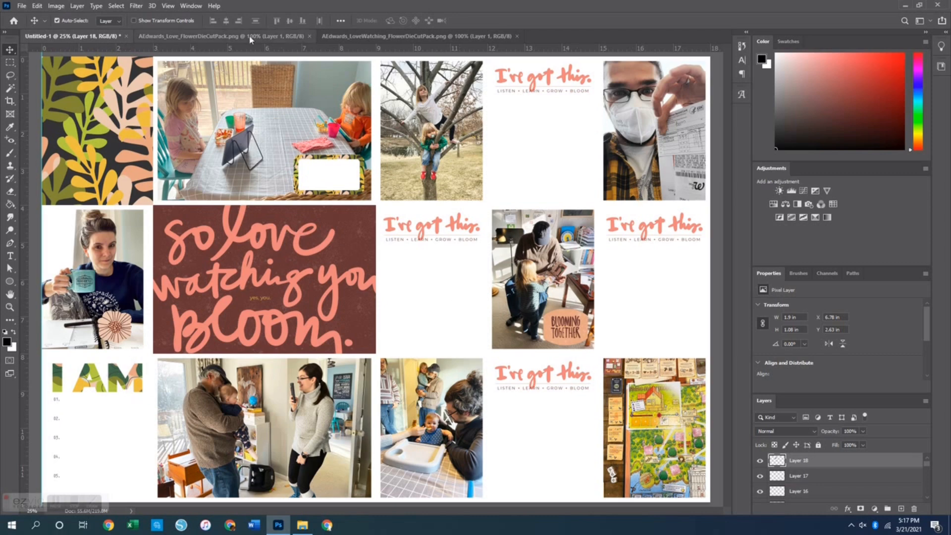
# Copy the Love die cut onto the lower-left corner of the baby photo in the bottom row and close its document
pyautogui.click(210, 39)
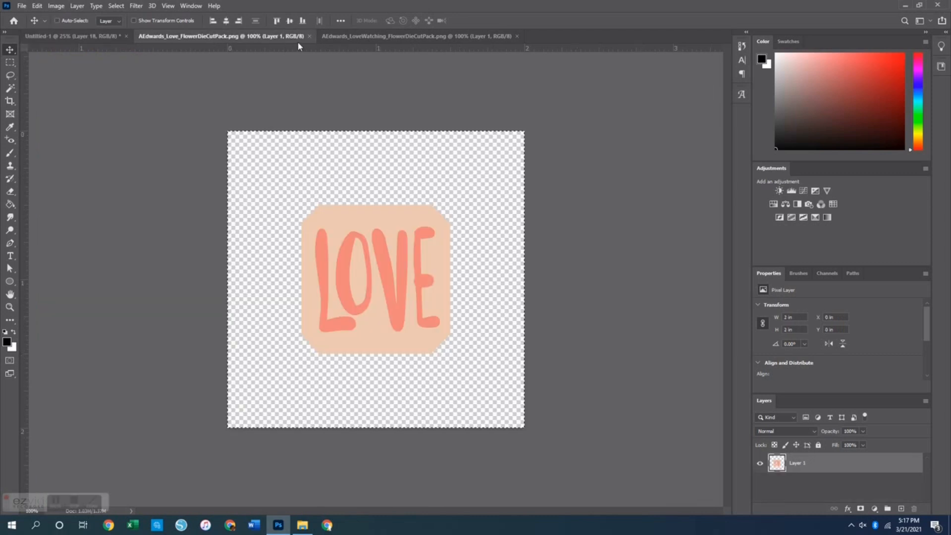
pyautogui.click(309, 36)
pyautogui.moveTo(404, 230); pyautogui.dragTo(405, 465)
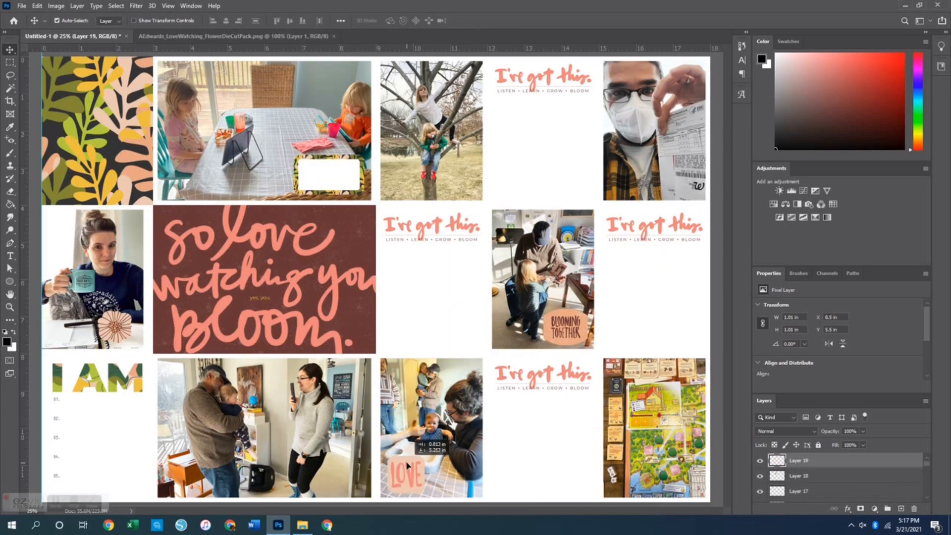
# Copy the Love Watching These Things Grow banner into the spread, scale it to about 0.99 in wide, and hang it from the tree photo's top edge
pyautogui.click(270, 36)
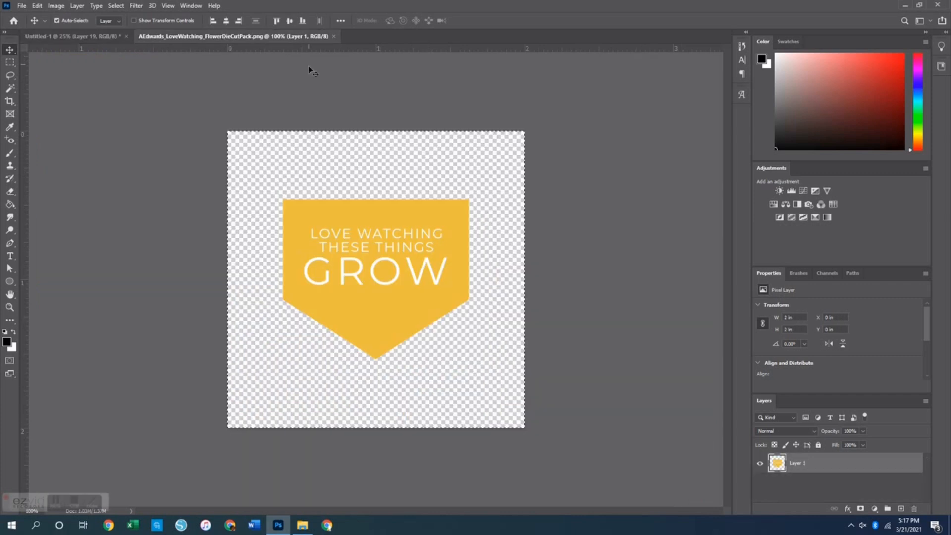
pyautogui.moveTo(376, 56); pyautogui.dragTo(412, 89)
pyautogui.hotkey('ctrl', 't')
pyautogui.moveTo(412, 89); pyautogui.dragTo(400, 69)
pyautogui.press('Return')
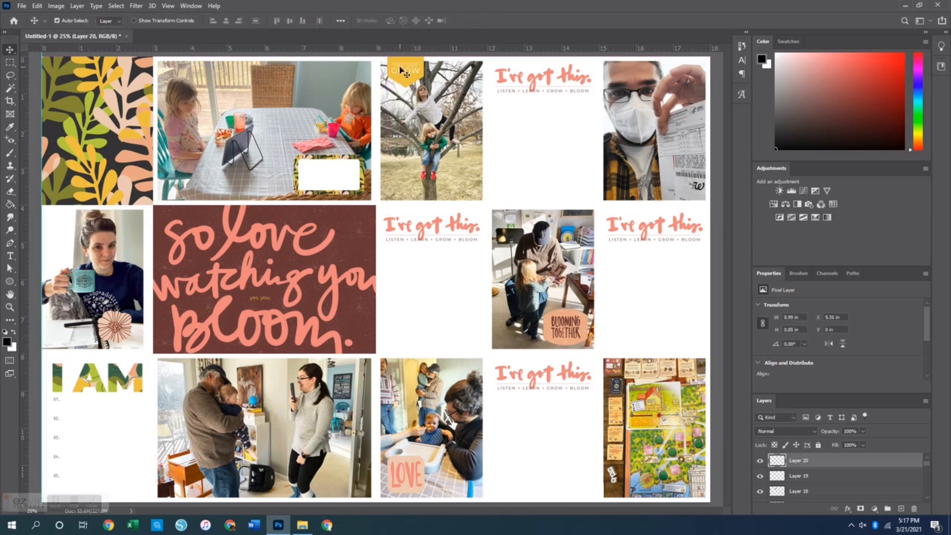
# Nudge the Grow banner left along the page's top edge to X 9.26 in
pyautogui.press('Left')
pyautogui.press('Left')
pyautogui.press('Left')
pyautogui.press('Left')
pyautogui.press('Left')
pyautogui.press('Left')
pyautogui.press('Left')
pyautogui.press('Left')
pyautogui.press('Left')
pyautogui.press('Left')
pyautogui.press('Left')
pyautogui.press('Left')
pyautogui.press('Left')
pyautogui.press('Left')
pyautogui.press('Left')
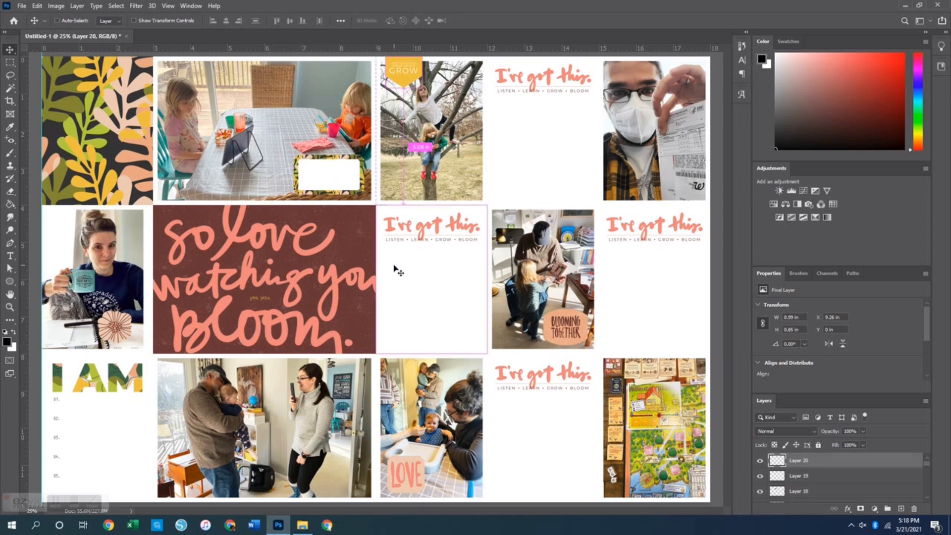
# Open the I Am and I've Got This journal card files together
pyautogui.hotkey('ctrl', 'o')
pyautogui.click(274, 149)
pyautogui.keyDown('ctrl'); pyautogui.click(336, 149); pyautogui.keyUp('ctrl')
pyautogui.press('Return')
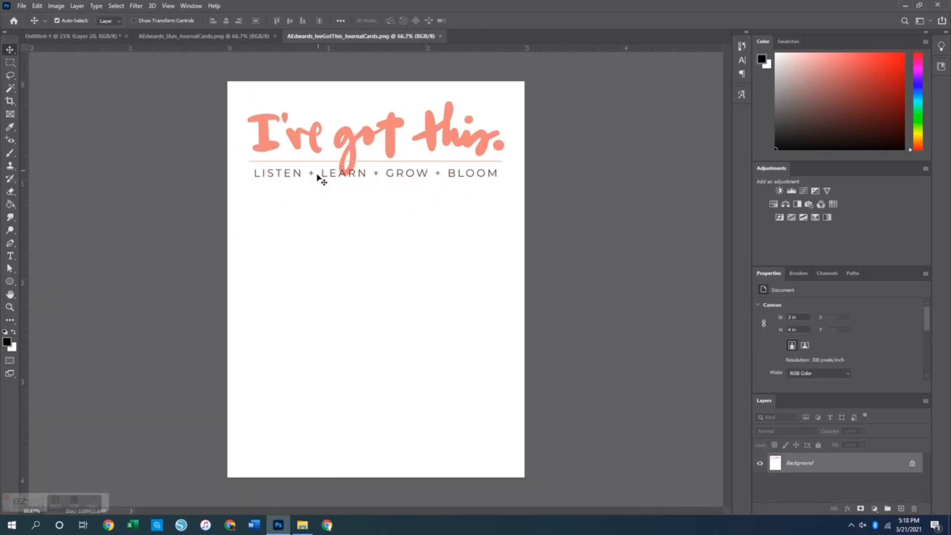
# On the I Am card, add a left-aligned 10 pt Courier Std placeholder text box about 2.14 in wide beside item 01
pyautogui.click(206, 37)
pyautogui.click(10, 256)
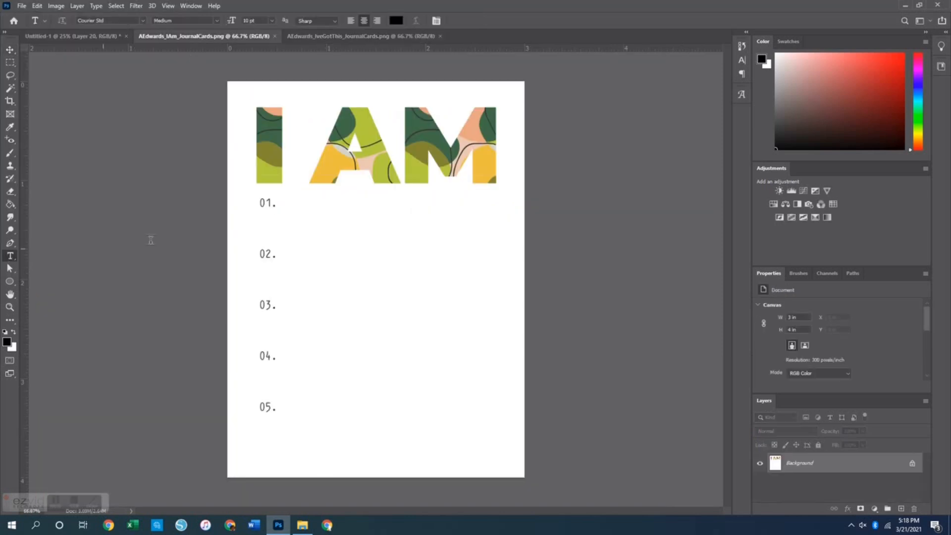
pyautogui.moveTo(286, 198); pyautogui.dragTo(494, 242)
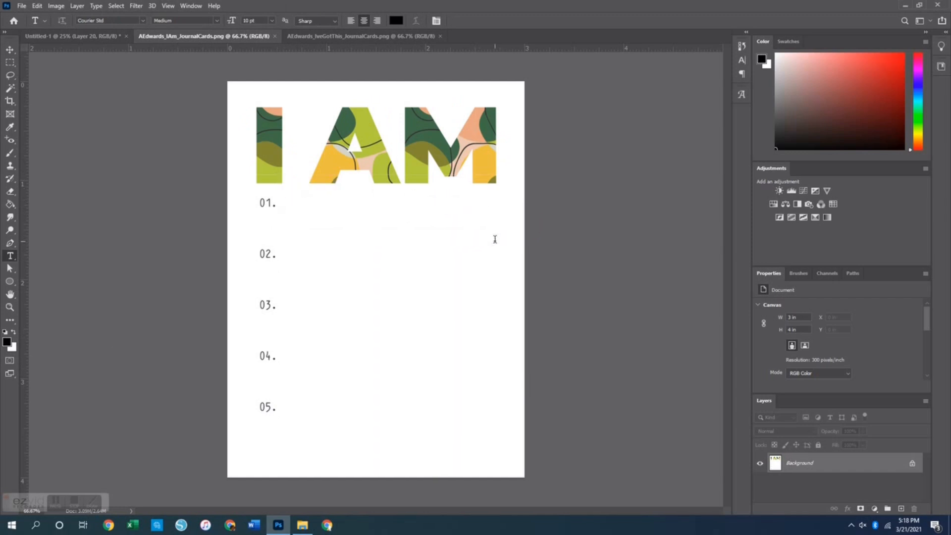
pyautogui.click(352, 21)
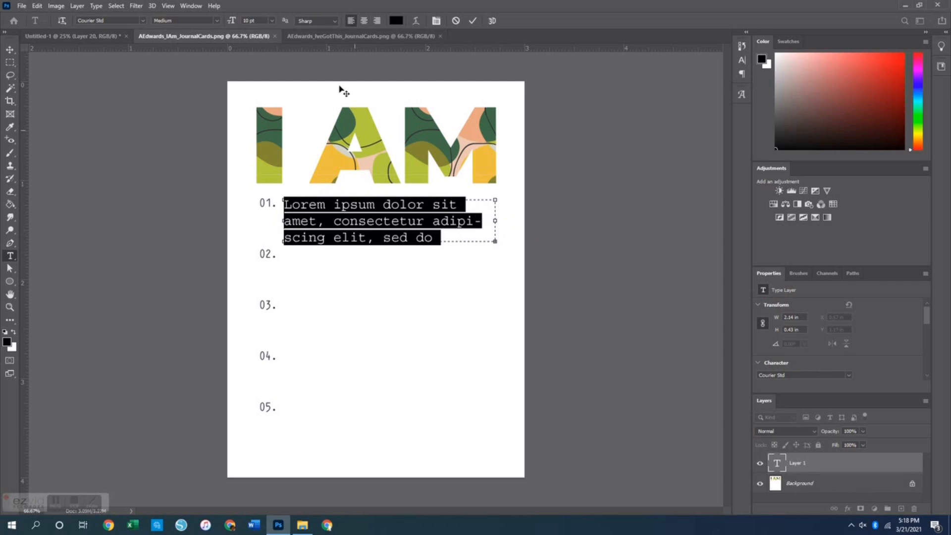
pyautogui.click(356, 90)
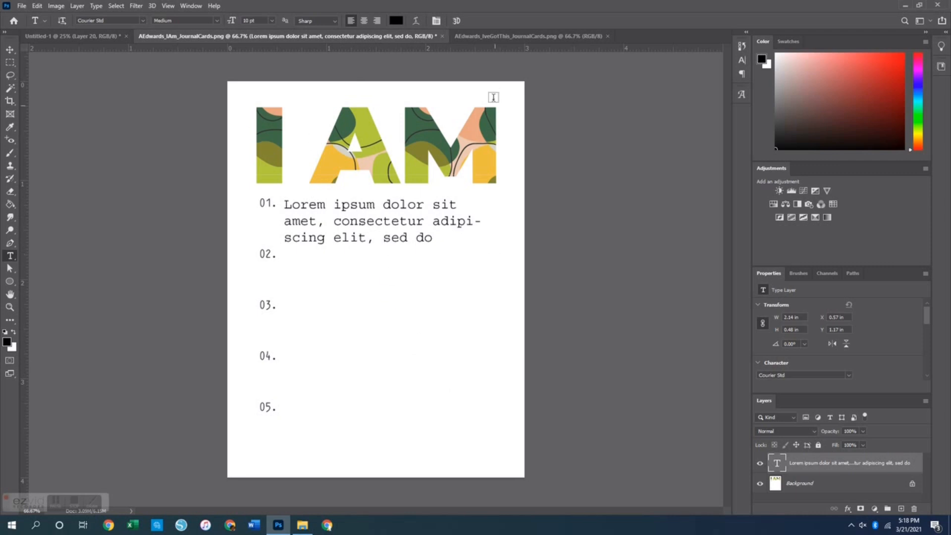
# On the I've Got This card, add a 10 pt Courier Std placeholder text box about 2.4 by 2.62 in below the subtitle
pyautogui.click(501, 35)
pyautogui.moveTo(256, 202); pyautogui.dragTo(494, 460)
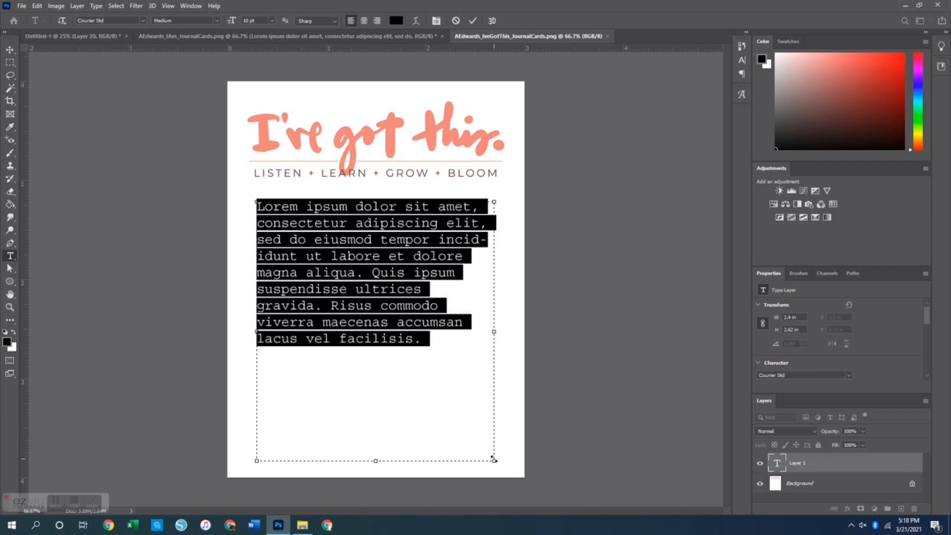
pyautogui.hotkey('ctrl', 'Return')
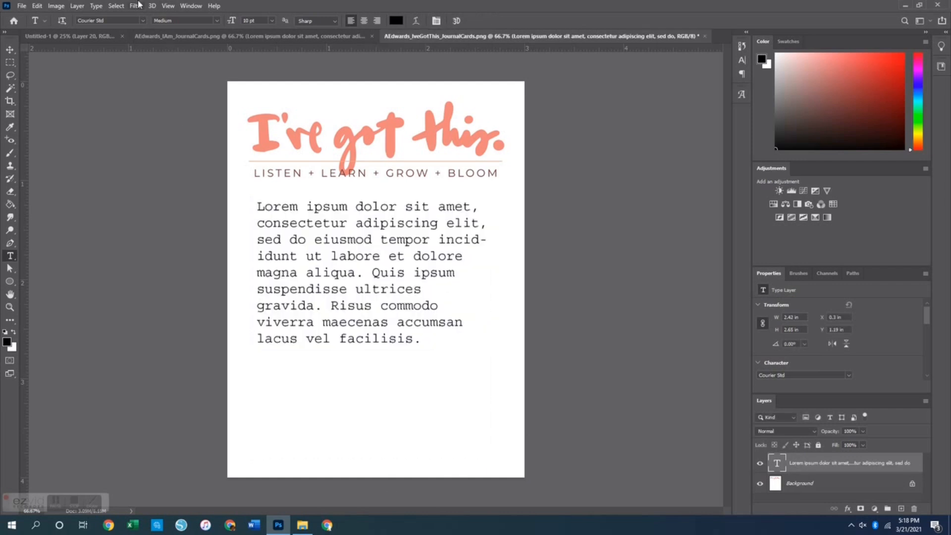
# Close the I Am and I've Got This journal card documents without saving their changes
pyautogui.click(372, 35)
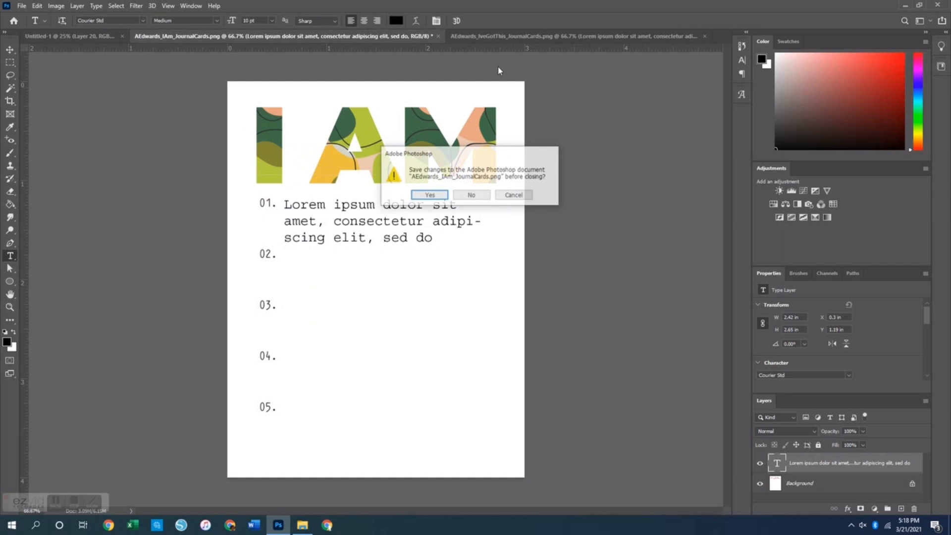
pyautogui.click(471, 195)
pyautogui.click(459, 35)
pyautogui.click(478, 196)
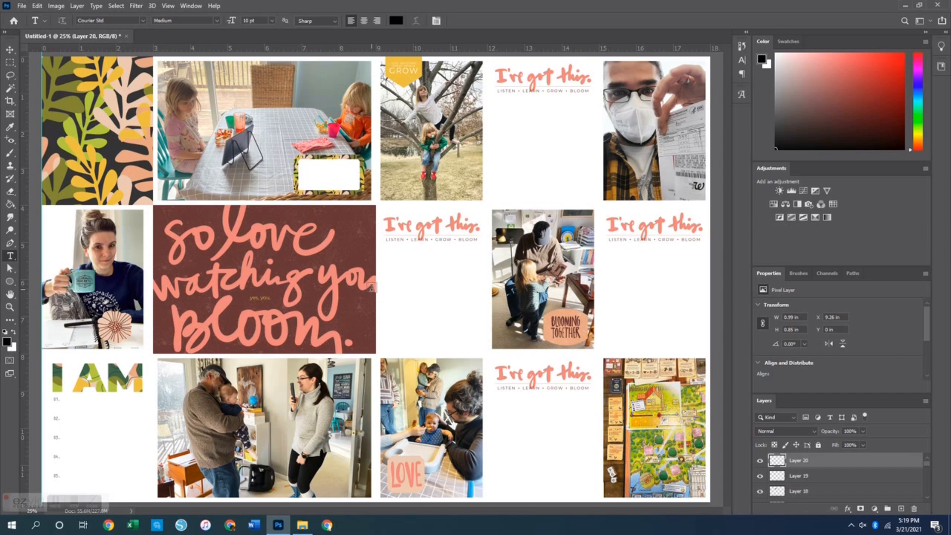
# Open 3x4 Photo 1.jpg and 3x4 Photo 2.jpg together and create a blank 6 x 4 in document at 300 ppi
pyautogui.hotkey('ctrl', 'o')
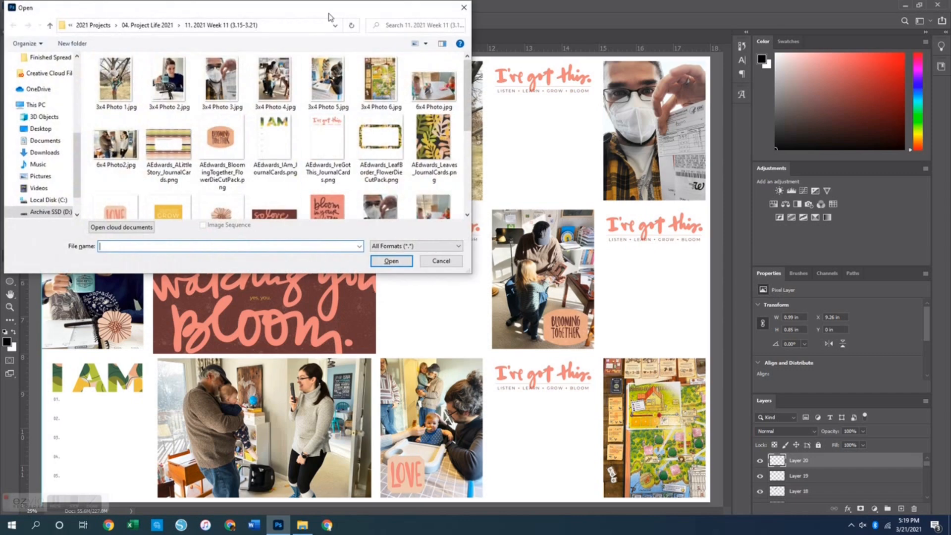
pyautogui.click(114, 91)
pyautogui.keyDown('ctrl'); pyautogui.click(175, 82); pyautogui.keyUp('ctrl')
pyautogui.press('Return')
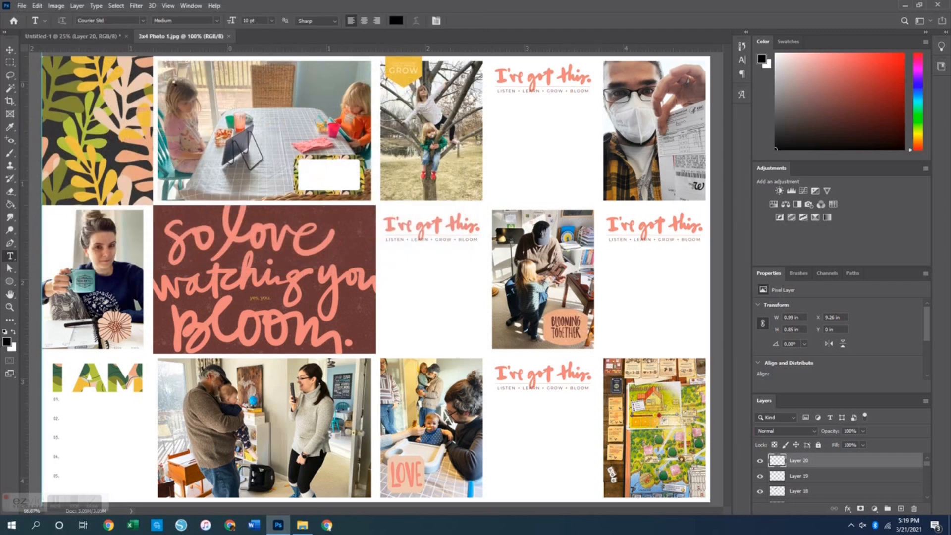
pyautogui.hotkey('ctrl', 'n')
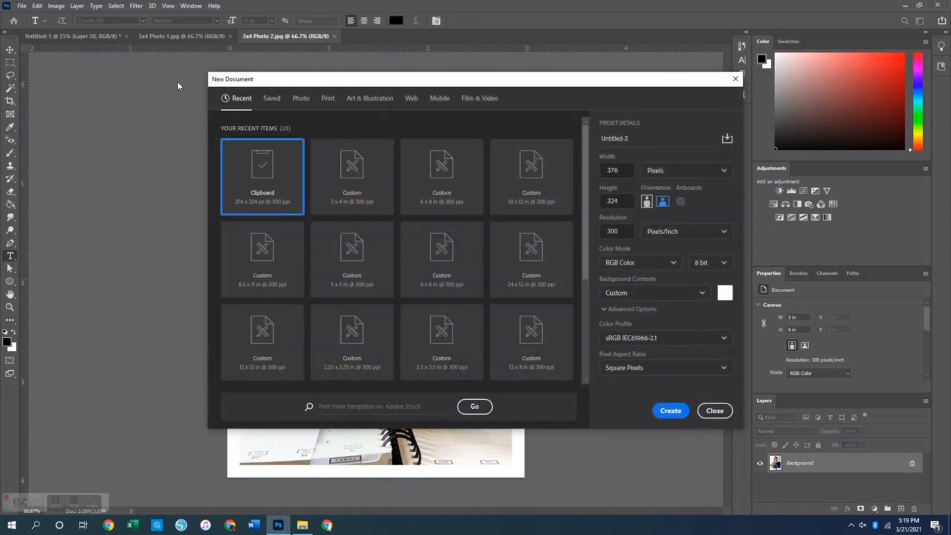
pyautogui.doubleClick(437, 180)
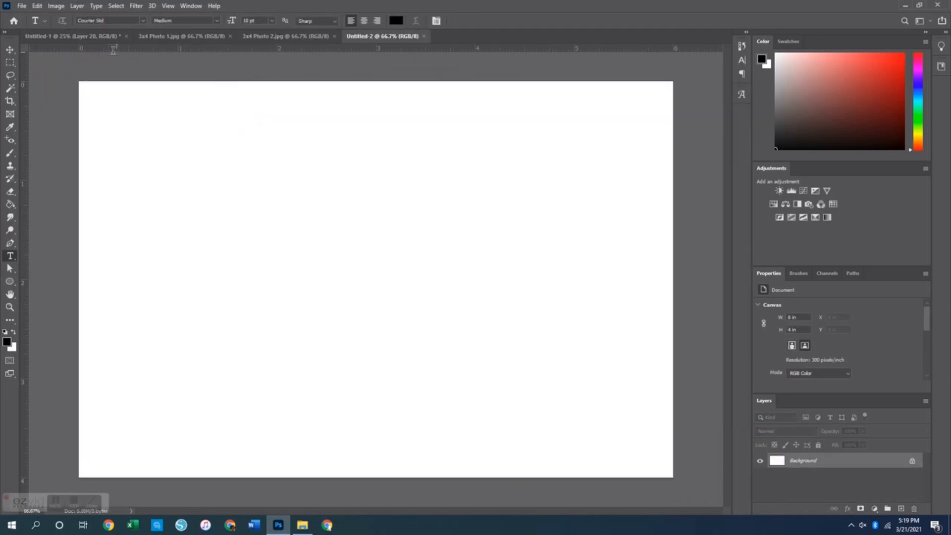
# Copy the whole of 3x4 Photo 1 into the 6 x 4 in document, place it on the left half, and close its source file
pyautogui.click(70, 35)
pyautogui.click(189, 37)
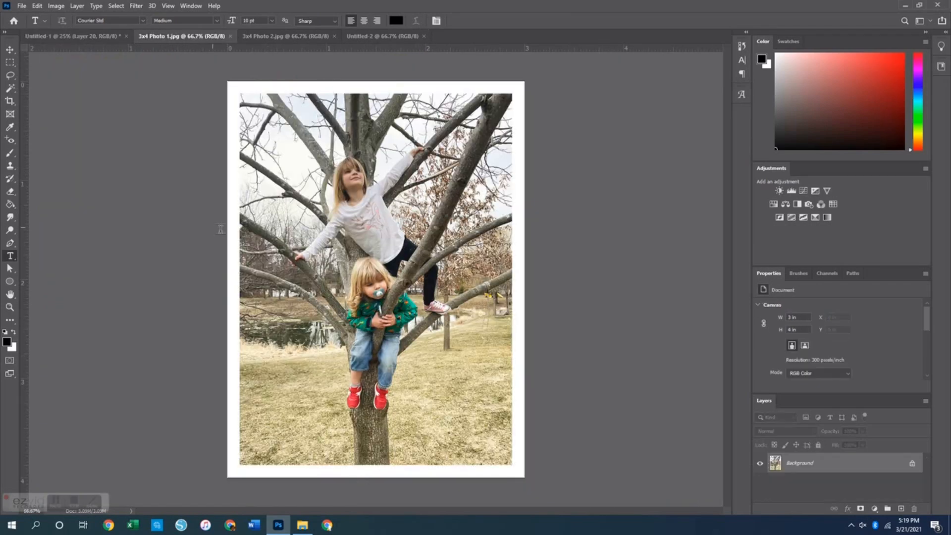
pyautogui.click(10, 50)
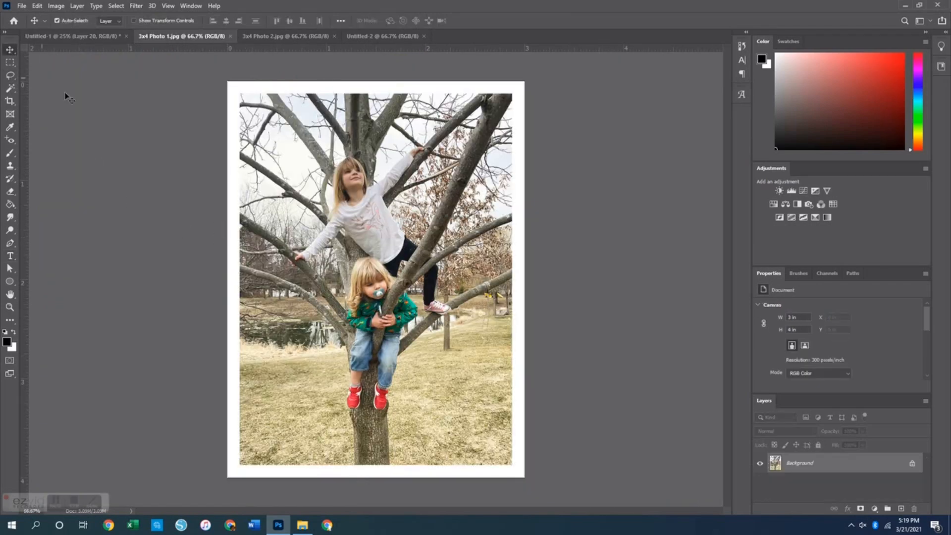
pyautogui.hotkey('ctrl', 'a')
pyautogui.click(230, 35)
pyautogui.click(288, 35)
pyautogui.hotkey('ctrl', 'v')
pyautogui.moveTo(425, 296); pyautogui.dragTo(290, 295)
# Copy 3x4 Photo 2 onto the right half of the 6 x 4 in document at X 3 in, and close that document without saving
pyautogui.click(208, 35)
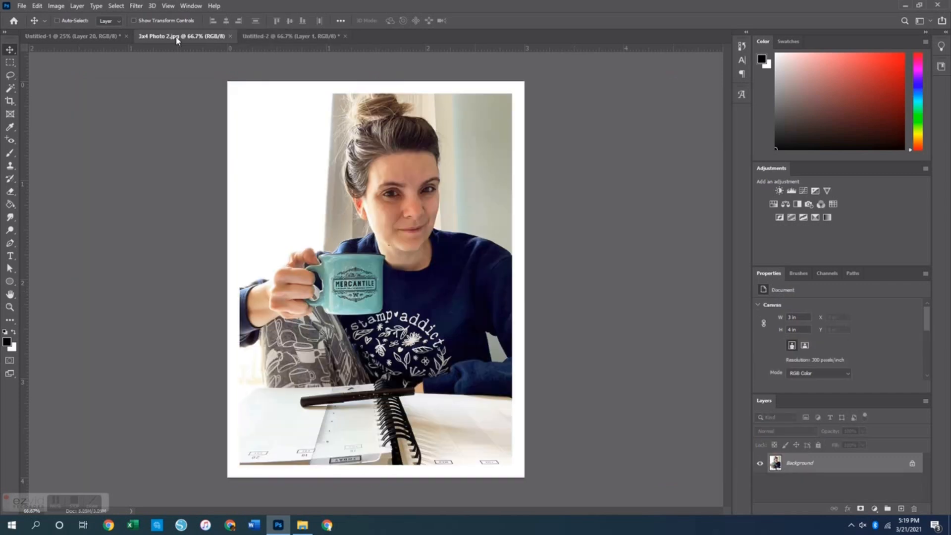
pyautogui.click(230, 36)
pyautogui.hotkey('ctrl', 'v')
pyautogui.moveTo(331, 275); pyautogui.dragTo(449, 257)
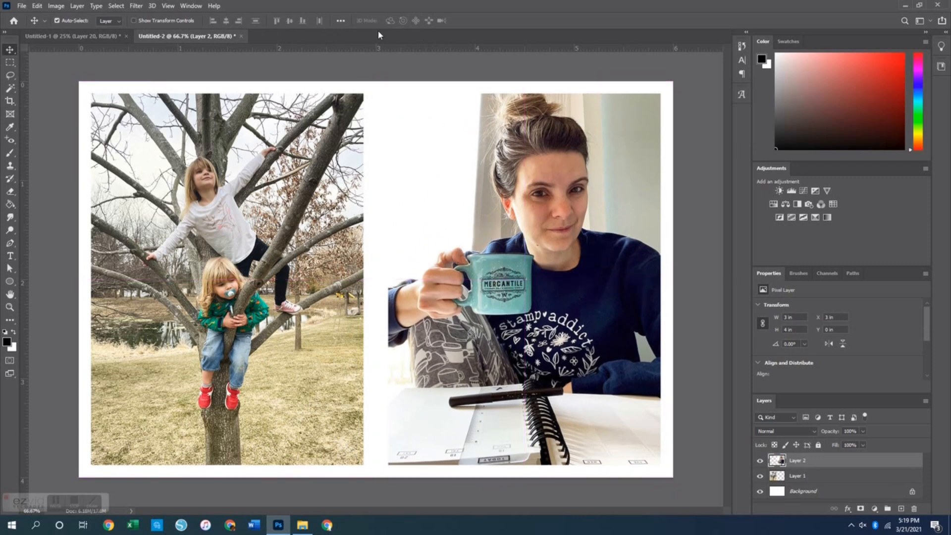
pyautogui.click(242, 36)
pyautogui.click(472, 194)
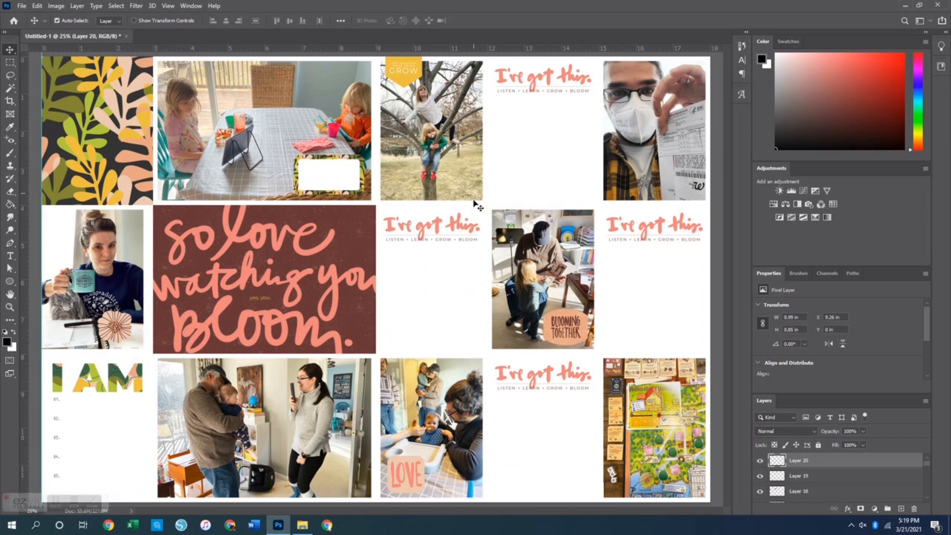